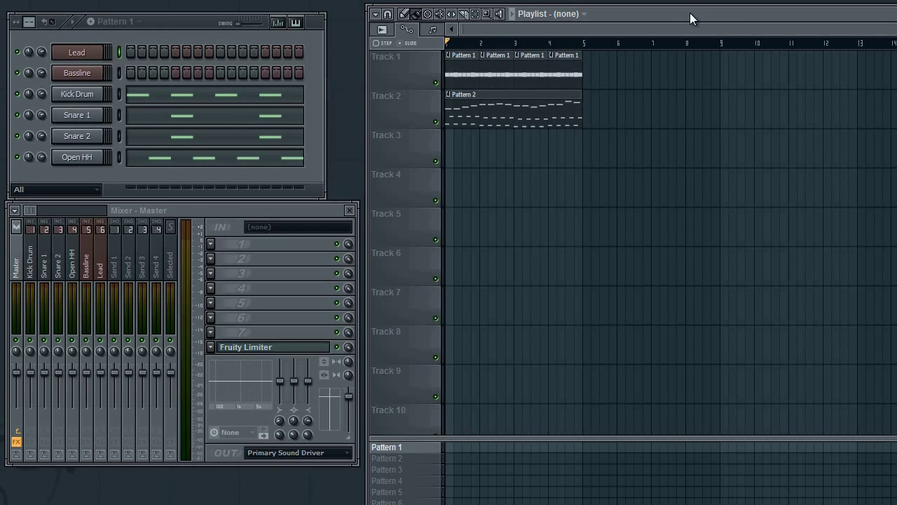
{"action": "left_click_drag", "start_coordinate": [282, 210], "coordinate": [286, 215]}
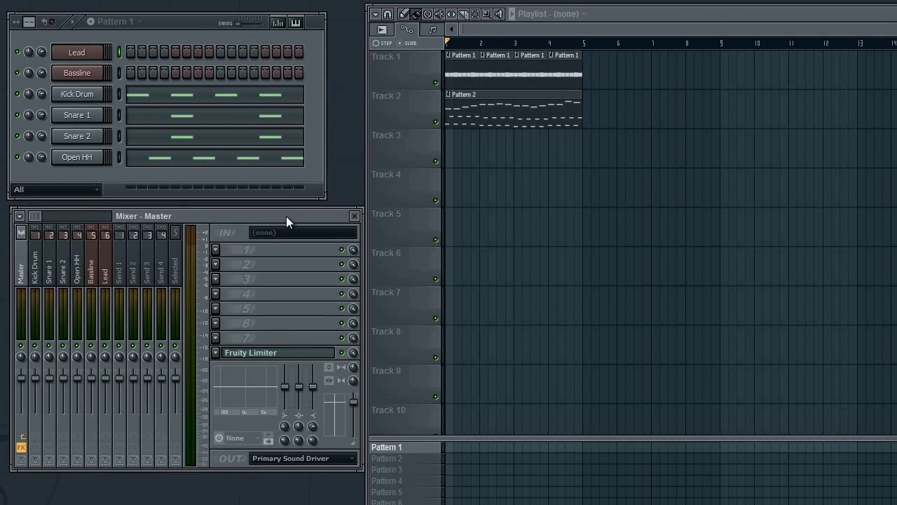
{"action": "left_click_drag", "start_coordinate": [287, 216], "coordinate": [286, 212]}
{"action": "left_click_drag", "start_coordinate": [182, 26], "coordinate": [181, 26]}
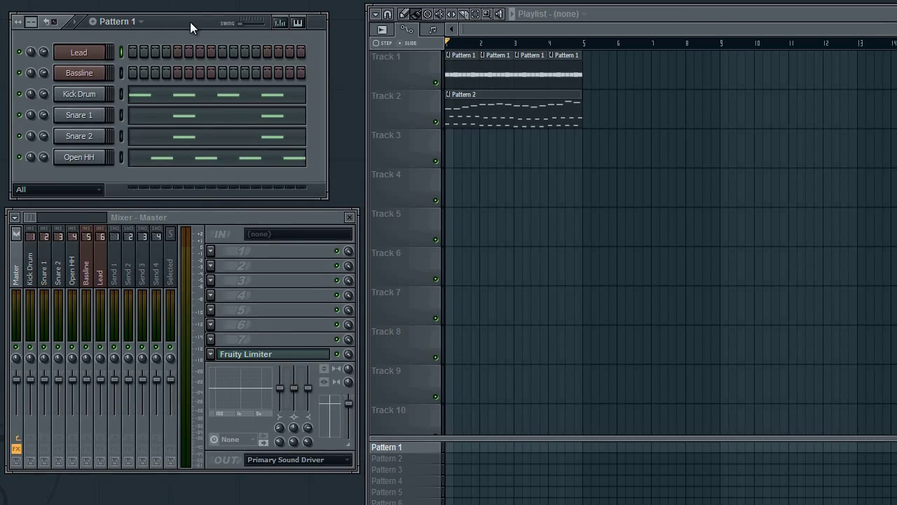
{"action": "left_click_drag", "start_coordinate": [190, 22], "coordinate": [193, 21]}
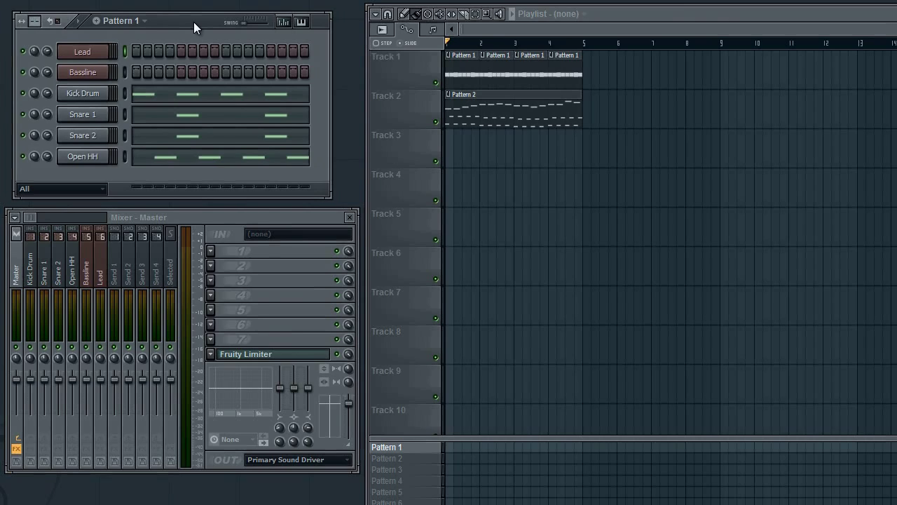
{"action": "left_click_drag", "start_coordinate": [194, 22], "coordinate": [197, 26]}
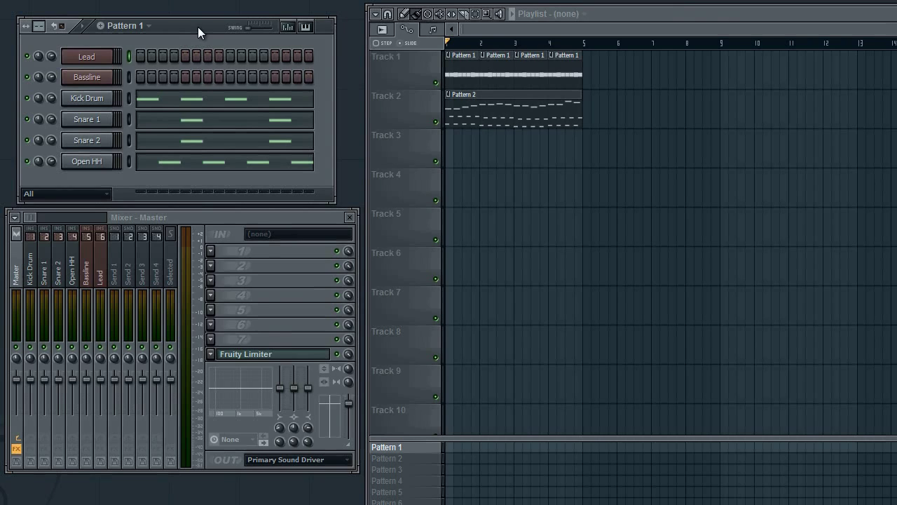
{"action": "left_click_drag", "start_coordinate": [198, 27], "coordinate": [208, 22]}
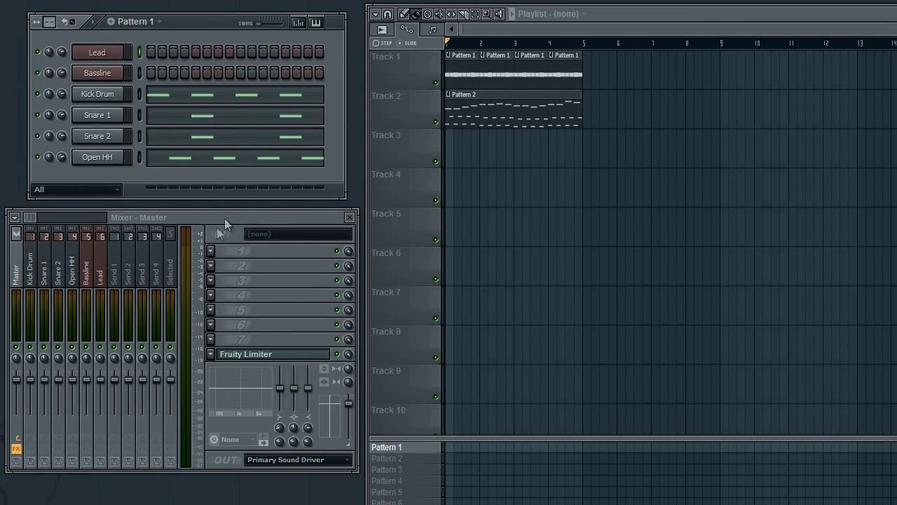
{"action": "left_click", "coordinate": [31, 386]}
{"action": "left_click_drag", "start_coordinate": [41, 429], "coordinate": [57, 421]}
{"action": "right_click", "coordinate": [51, 414]}
{"action": "left_click", "coordinate": [62, 385]}
Load Fruity Parametric EQ 2 into the first effect slot of the Kick Drum mixer track and close its editor.
{"action": "left_click", "coordinate": [35, 276]}
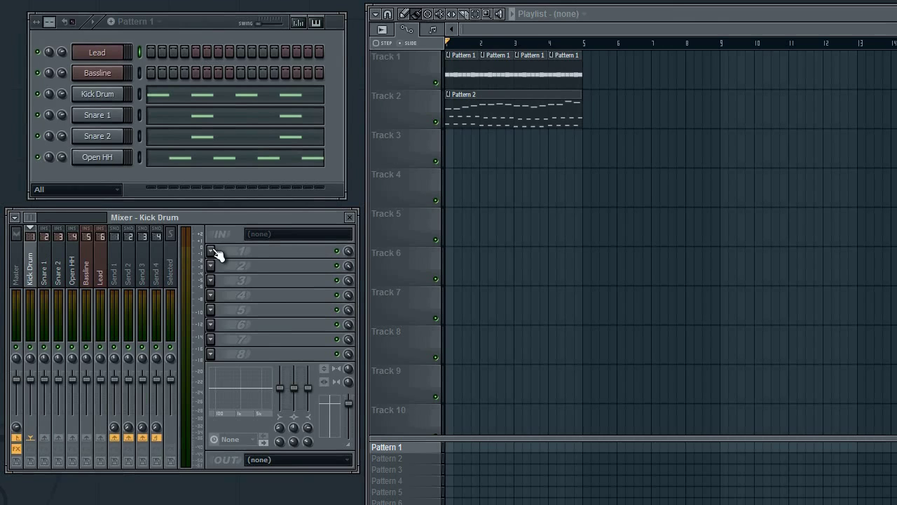
{"action": "left_click", "coordinate": [212, 251]}
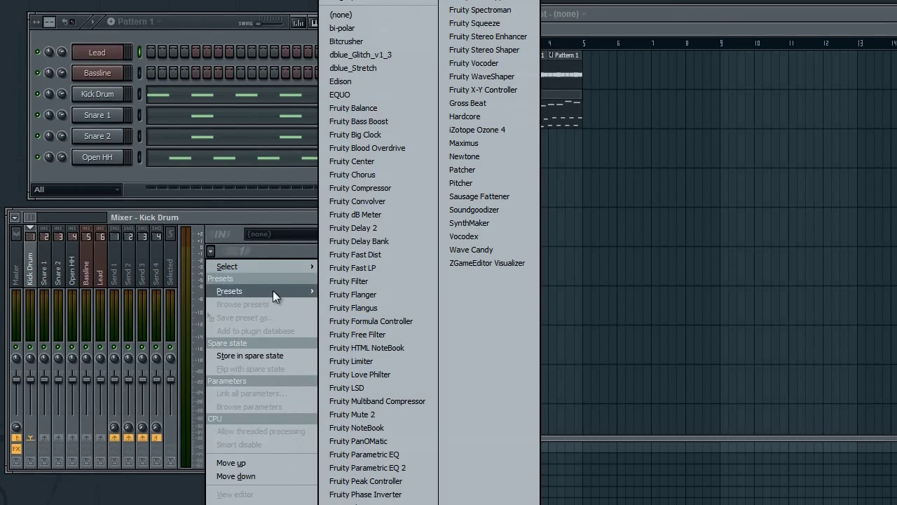
{"action": "left_click", "coordinate": [391, 469]}
{"action": "left_click_drag", "start_coordinate": [301, 95], "coordinate": [330, 107]}
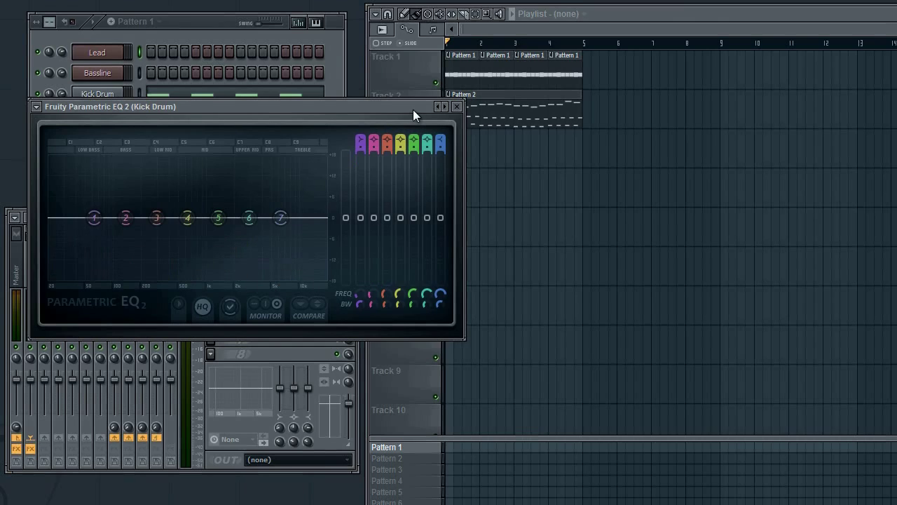
{"action": "left_click", "coordinate": [456, 106]}
{"action": "left_click_drag", "start_coordinate": [249, 210], "coordinate": [251, 211]}
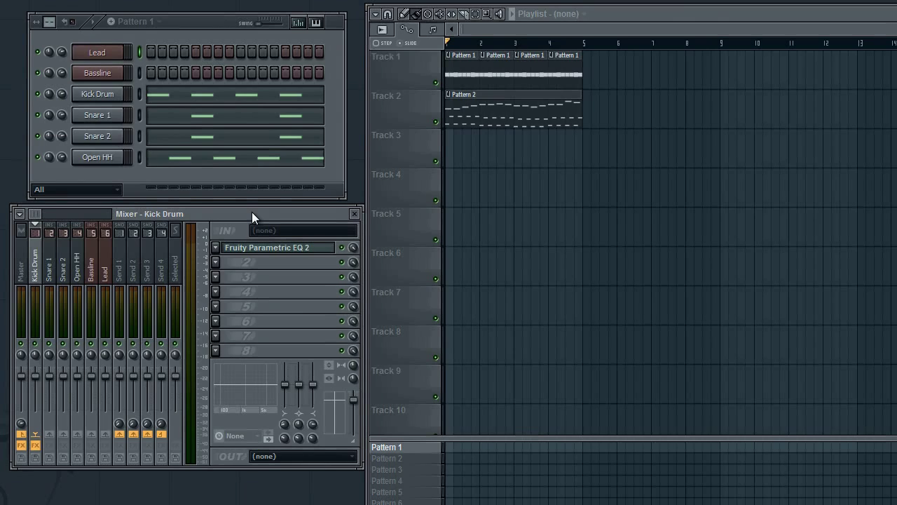
{"action": "left_click_drag", "start_coordinate": [252, 211], "coordinate": [256, 211]}
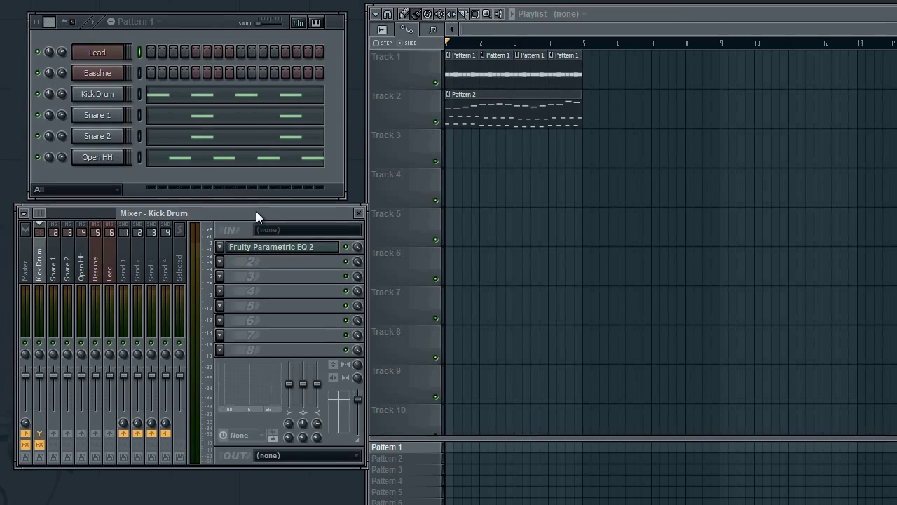
{"action": "left_click", "coordinate": [187, 25]}
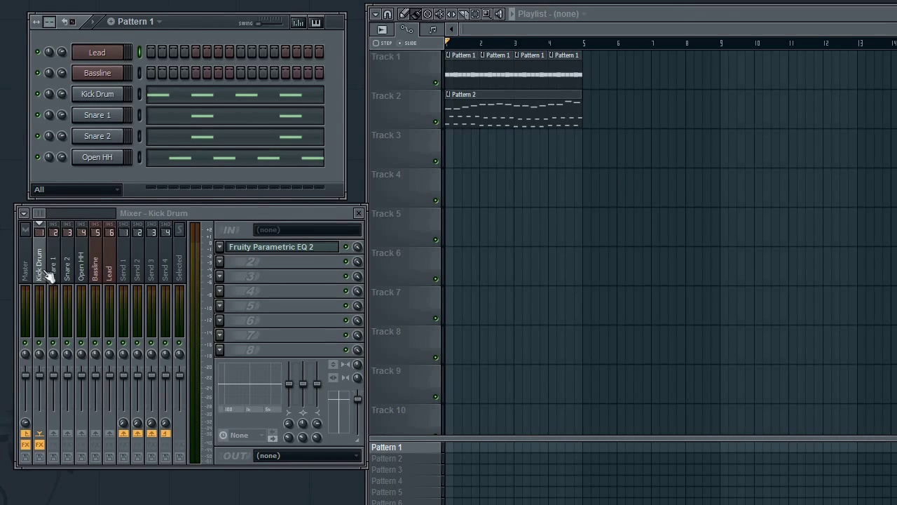
Remove Fruity Parametric EQ 2 from the first effect slot of the Kick Drum mixer track.
{"action": "right_click", "coordinate": [236, 254]}
{"action": "mouse_move", "coordinate": [244, 258]}
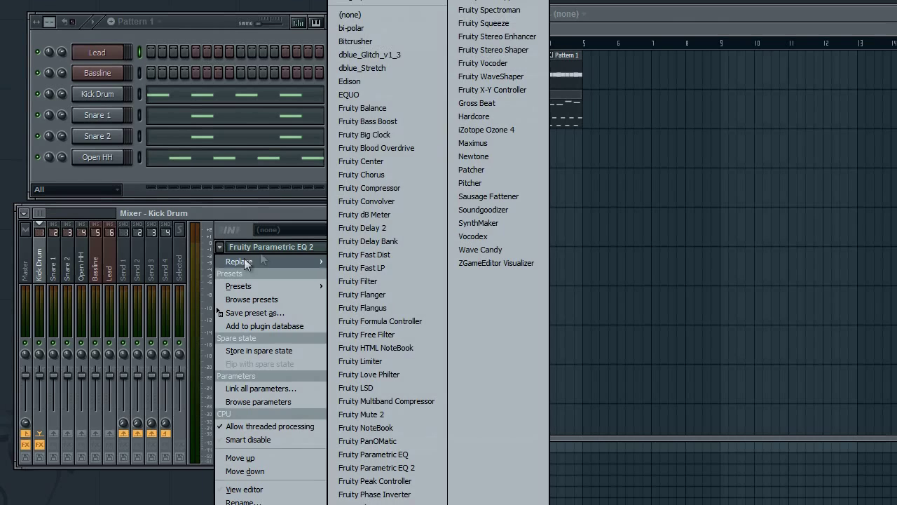
{"action": "left_click", "coordinate": [399, 15]}
Check the effect slots of the Snare 2, Bassline, Lead, Snare 1 and Kick Drum mixer tracks.
{"action": "left_click", "coordinate": [67, 267]}
{"action": "left_click", "coordinate": [96, 270]}
{"action": "left_click", "coordinate": [111, 273]}
{"action": "left_click", "coordinate": [56, 276]}
{"action": "left_click", "coordinate": [42, 273]}
Lower and then raise the gain of the Fruity Limiter on the Master track, and close its editor.
{"action": "left_click", "coordinate": [29, 274]}
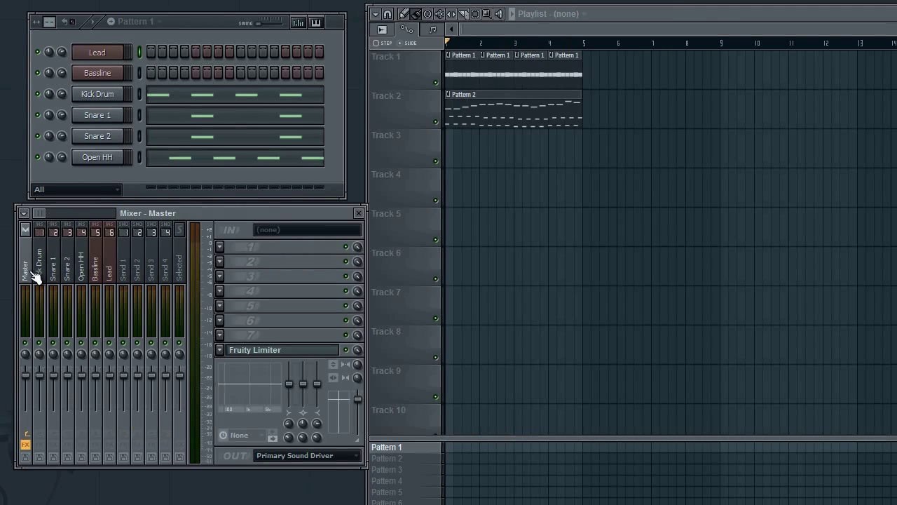
{"action": "left_click", "coordinate": [270, 351]}
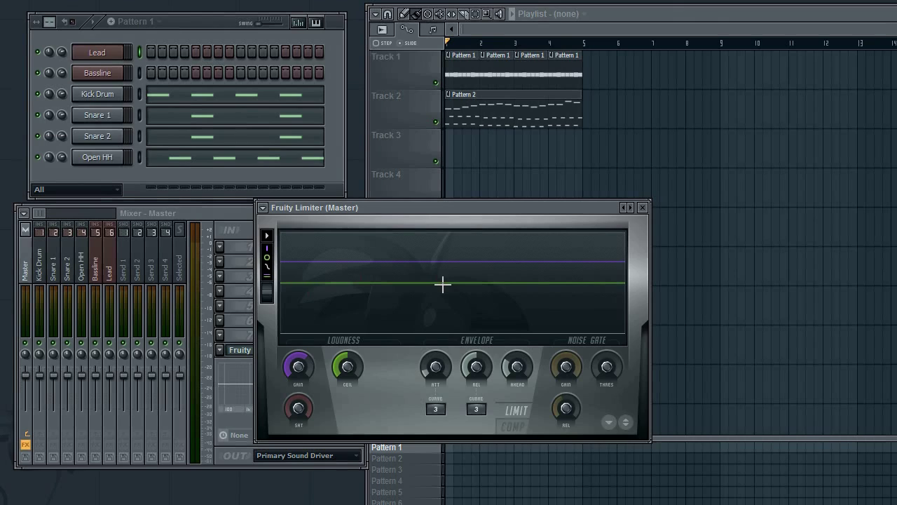
{"action": "right_click", "coordinate": [299, 366]}
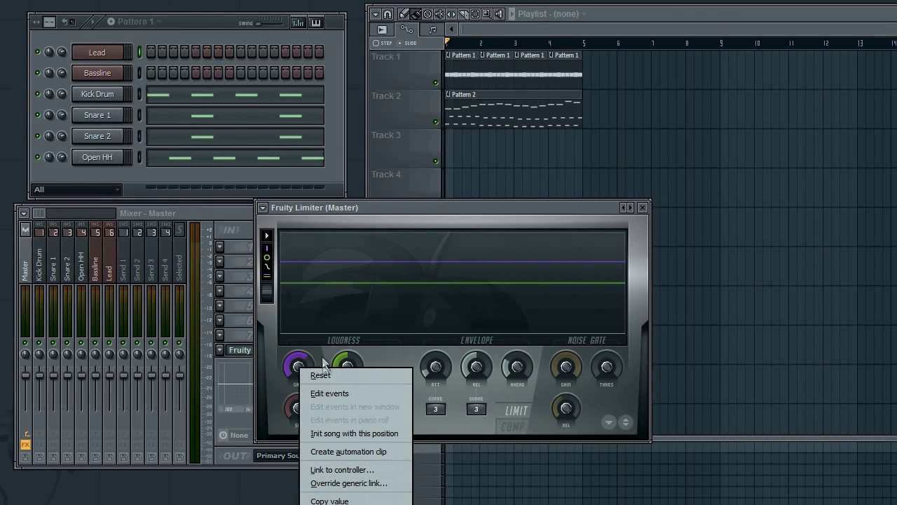
{"action": "left_click", "coordinate": [299, 360]}
{"action": "left_click_drag", "start_coordinate": [299, 365], "coordinate": [302, 410]}
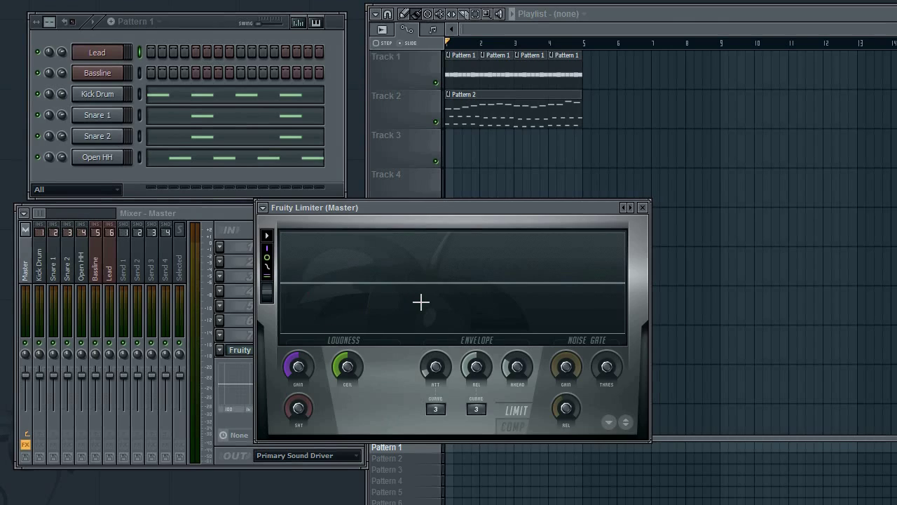
{"action": "left_click_drag", "start_coordinate": [300, 361], "coordinate": [307, 310]}
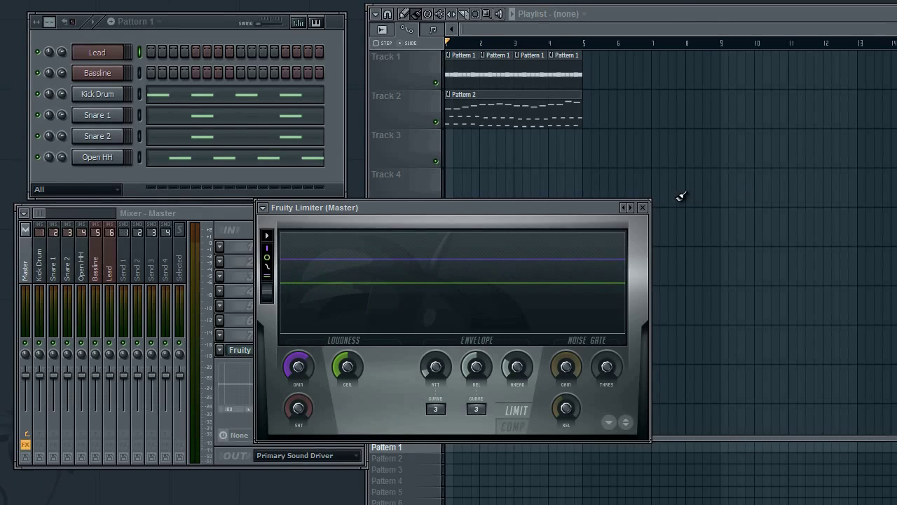
{"action": "left_click", "coordinate": [643, 207]}
{"action": "left_click", "coordinate": [265, 355]}
{"action": "left_click", "coordinate": [644, 205]}
{"action": "left_click", "coordinate": [644, 18]}
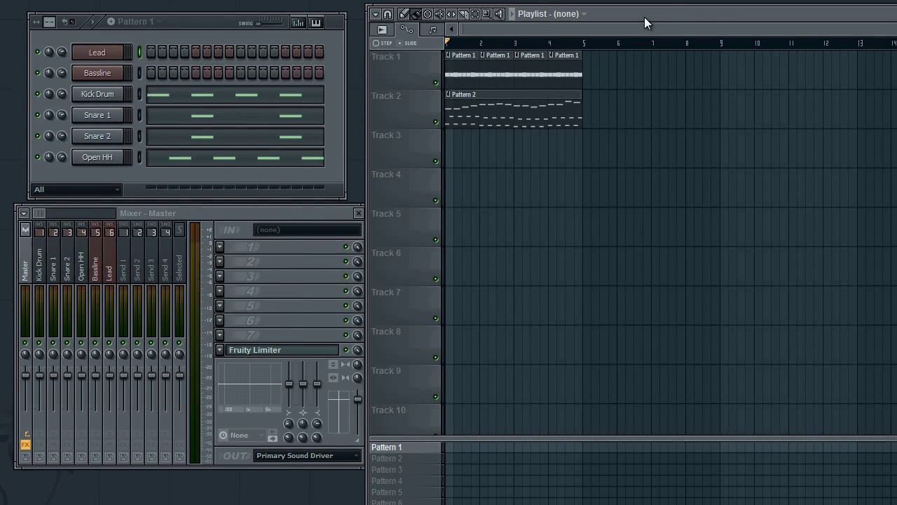
Play the song with the Master mixer track selected to check its level meters, and stop playback.
{"action": "left_click", "coordinate": [68, 279]}
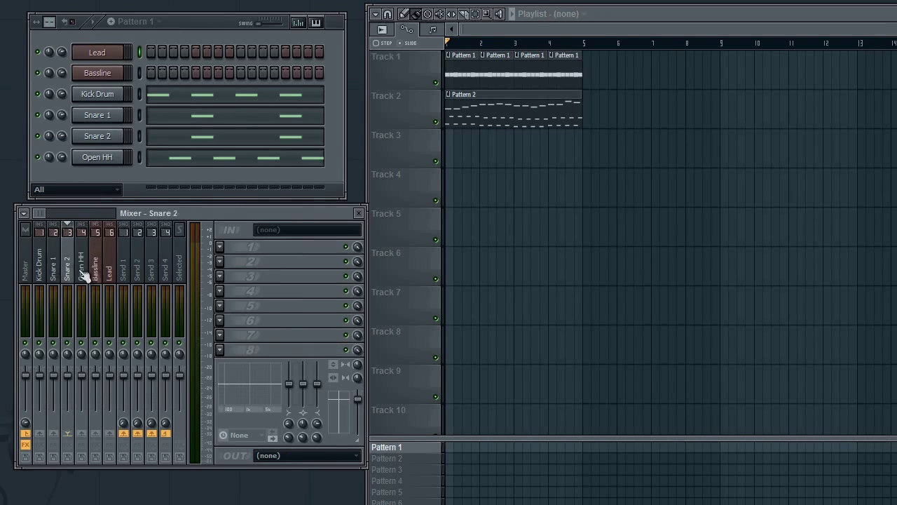
{"action": "left_click", "coordinate": [94, 278]}
{"action": "left_click", "coordinate": [29, 281]}
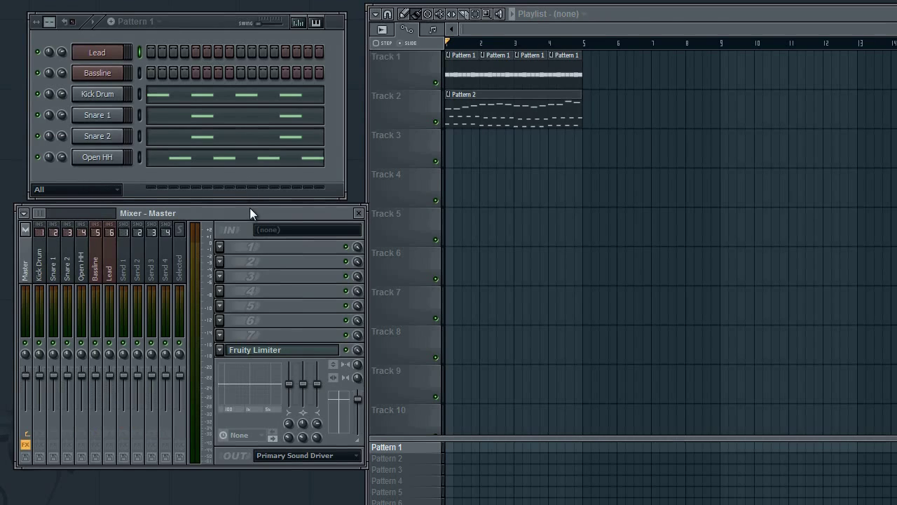
{"action": "key", "text": "space"}
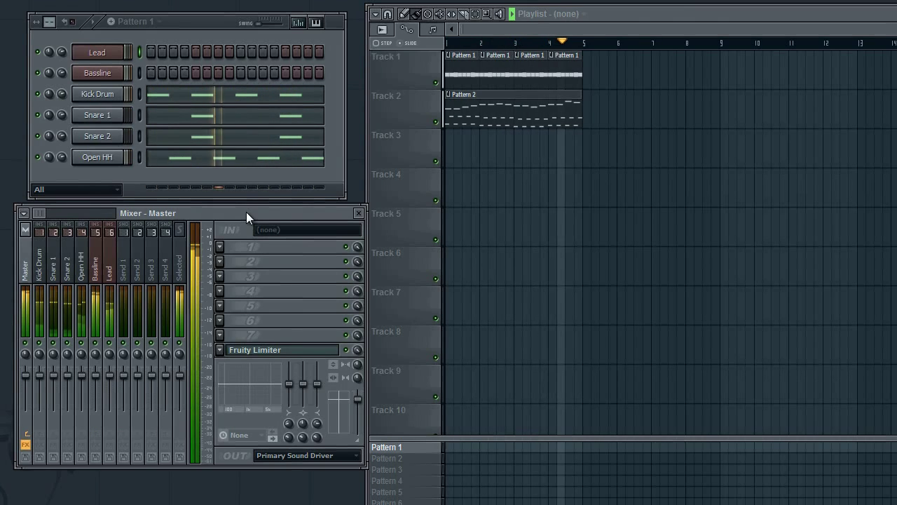
{"action": "key", "text": "space"}
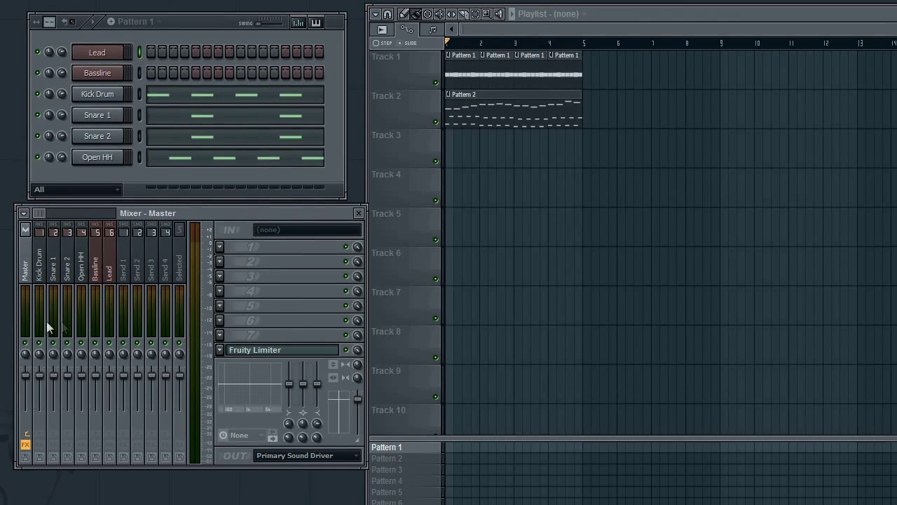
Go through the individual mixer tracks from Bassline and Lead back to Kick Drum to inspect each one.
{"action": "left_click", "coordinate": [100, 270]}
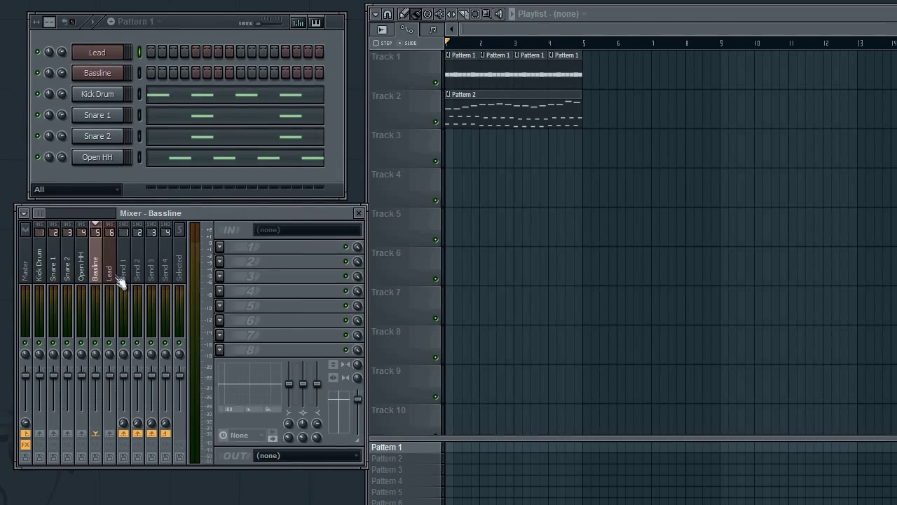
{"action": "left_click", "coordinate": [112, 277]}
{"action": "left_click", "coordinate": [86, 276]}
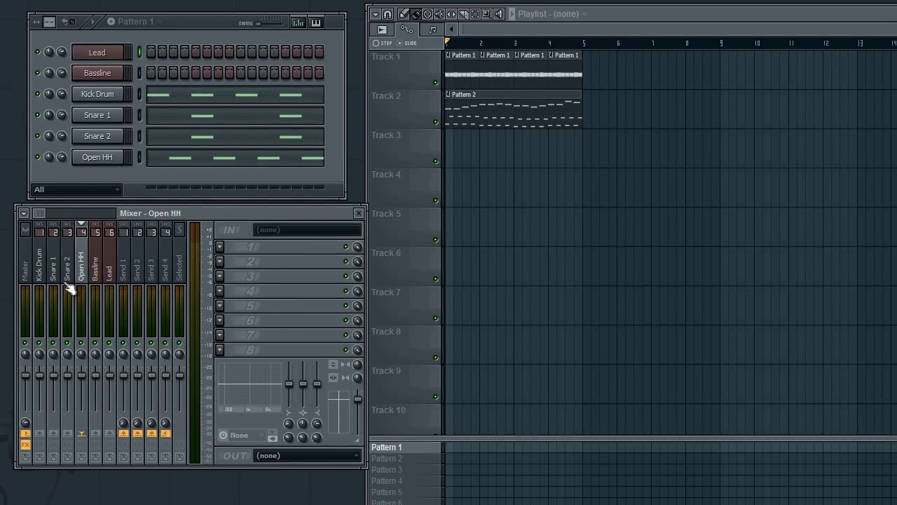
{"action": "left_click", "coordinate": [70, 277]}
{"action": "left_click", "coordinate": [56, 277]}
{"action": "left_click", "coordinate": [40, 277]}
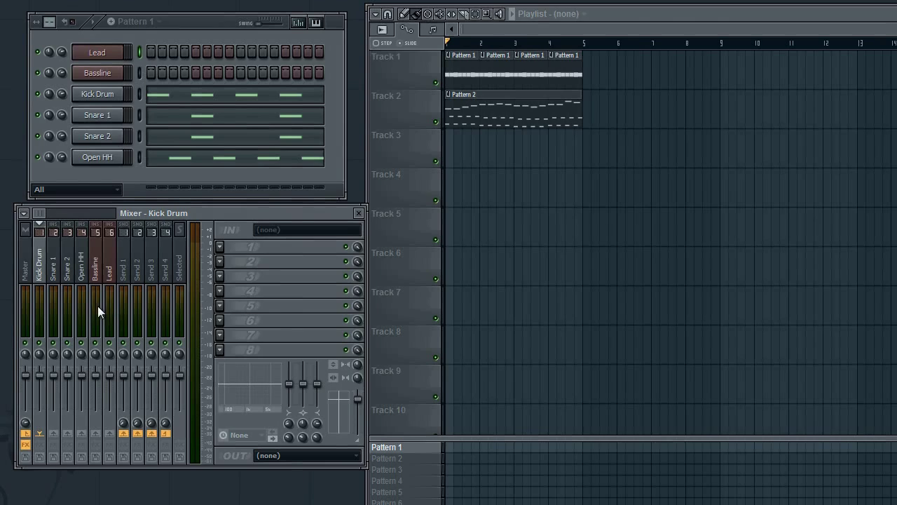
Play the song with the Bassline mixer track selected to compare the track levels, and stop playback.
{"action": "left_click", "coordinate": [102, 275]}
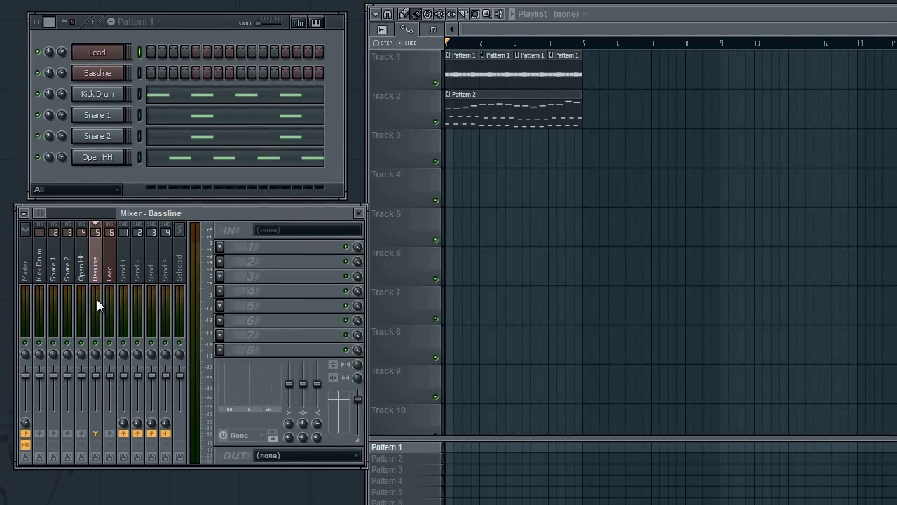
{"action": "left_click", "coordinate": [107, 287]}
{"action": "left_click", "coordinate": [98, 282]}
{"action": "key", "text": "space"}
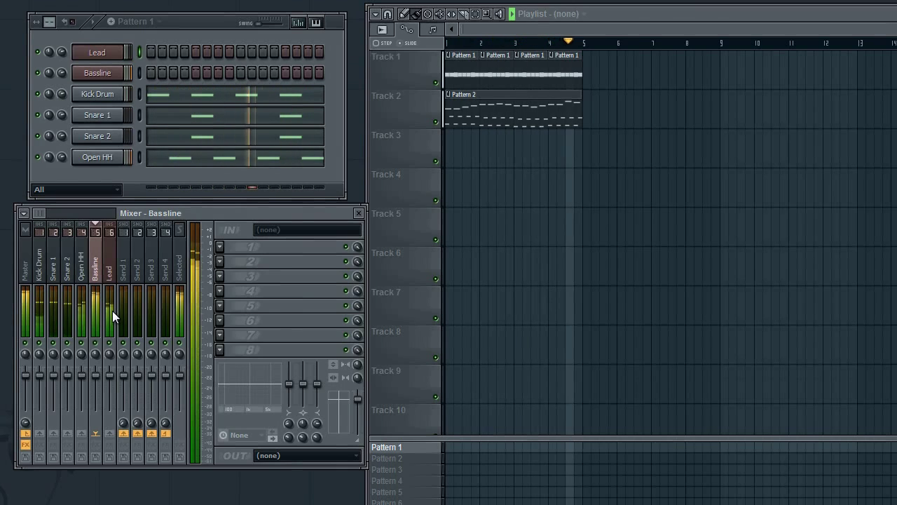
{"action": "key", "text": "space"}
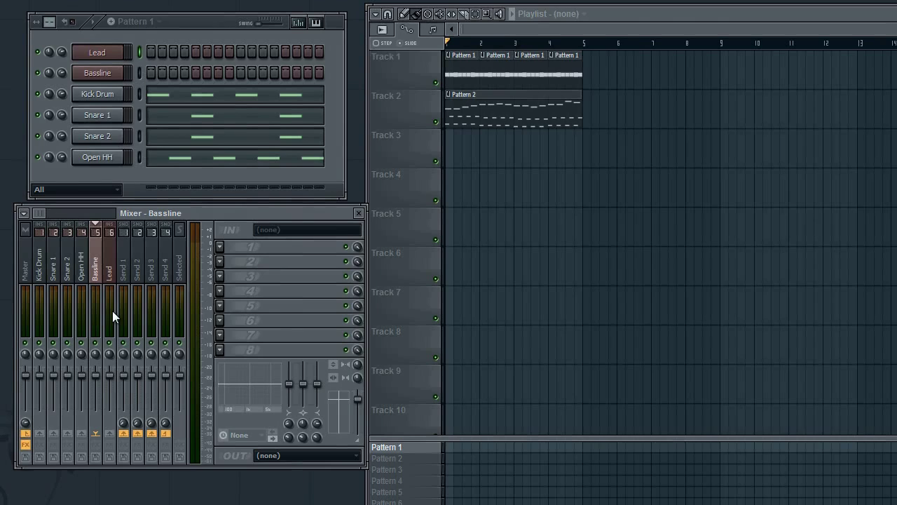
Review the drum, Bassline and Lead mixer tracks one after another, finishing on the Kick Drum track.
{"action": "left_click", "coordinate": [42, 272]}
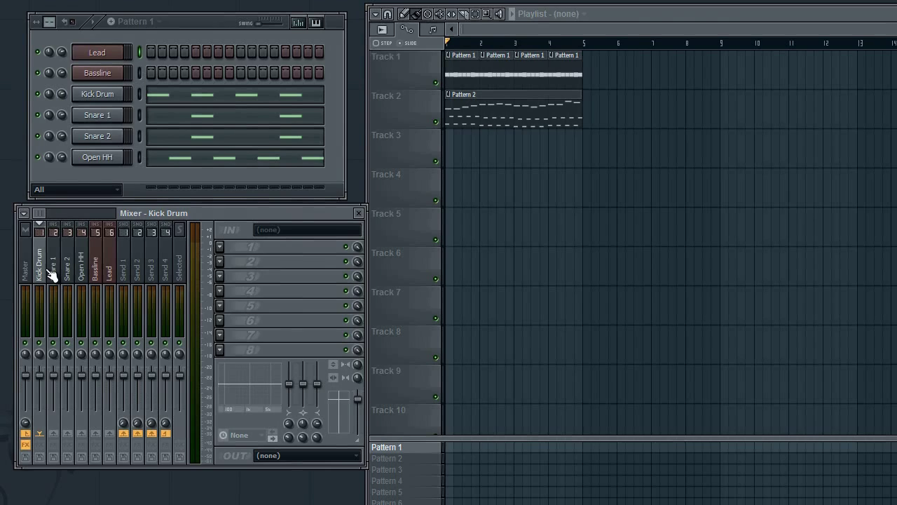
{"action": "left_click", "coordinate": [60, 276]}
{"action": "left_click", "coordinate": [84, 274]}
{"action": "left_click", "coordinate": [123, 270]}
{"action": "left_click", "coordinate": [112, 274]}
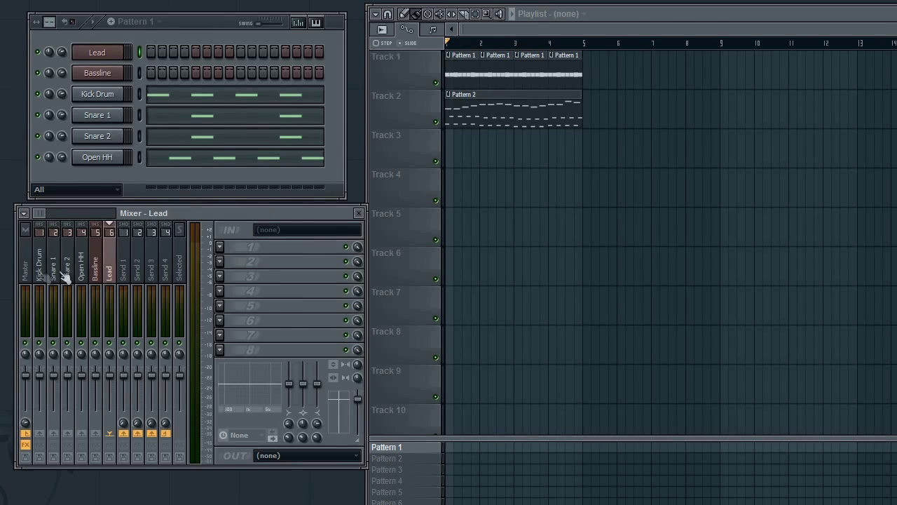
{"action": "left_click", "coordinate": [41, 277]}
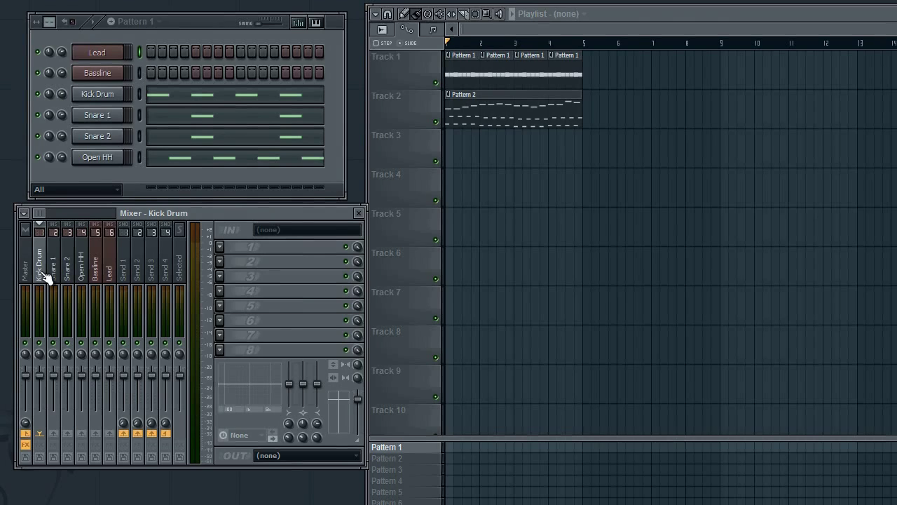
{"action": "left_click", "coordinate": [57, 272]}
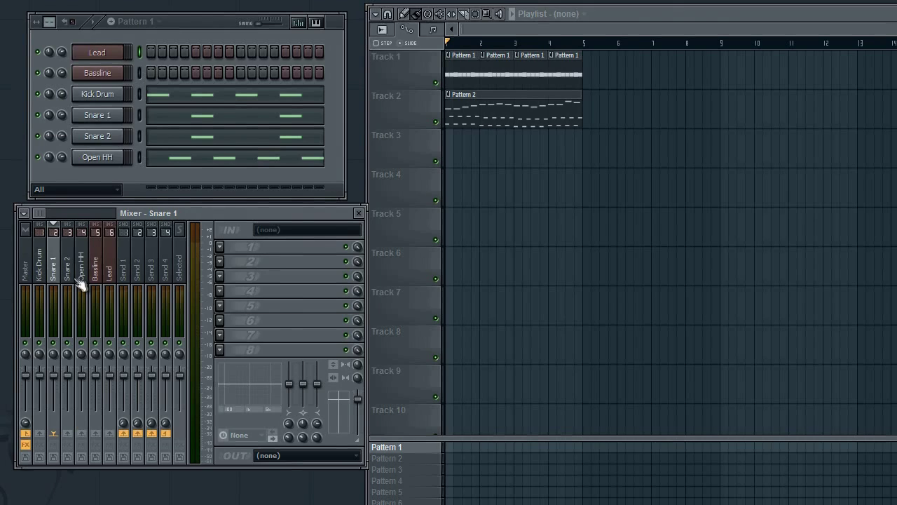
{"action": "left_click", "coordinate": [98, 280]}
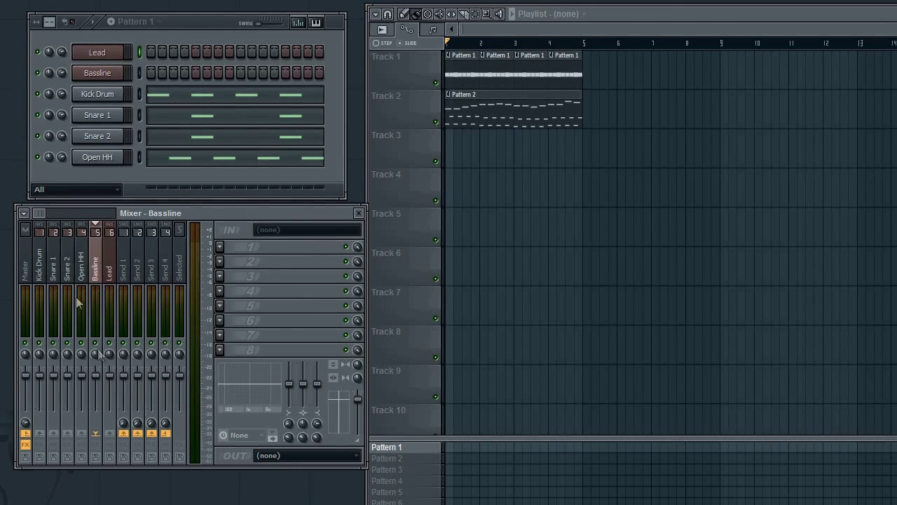
{"action": "left_click", "coordinate": [111, 277]}
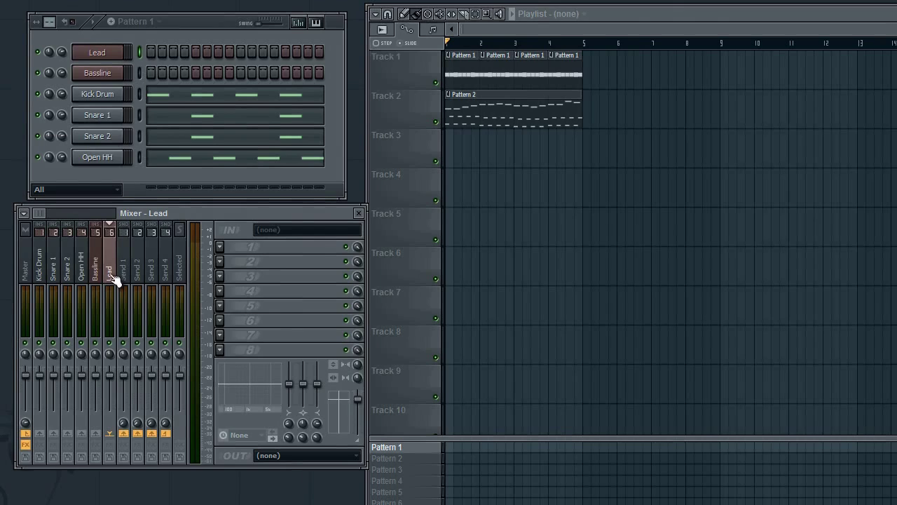
{"action": "left_click", "coordinate": [39, 273]}
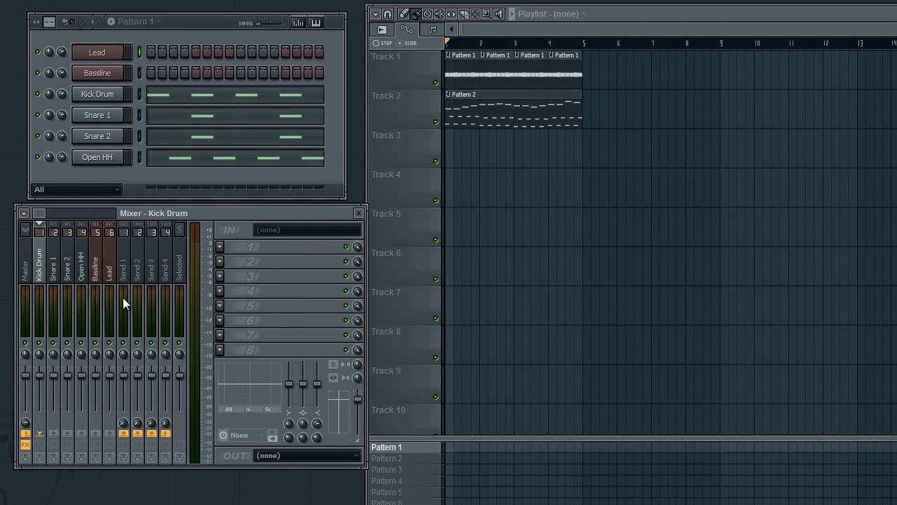
Go through the Snare 1, Snare 2, Open HH and Bassline mixer tracks, finishing on Kick Drum.
{"action": "left_click", "coordinate": [54, 274]}
{"action": "left_click", "coordinate": [67, 277]}
{"action": "left_click", "coordinate": [82, 279]}
{"action": "left_click", "coordinate": [98, 278]}
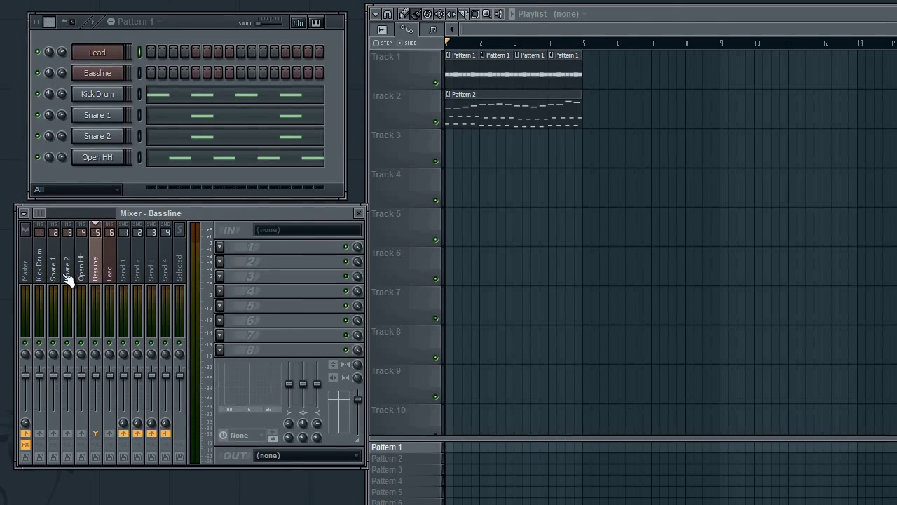
{"action": "left_click", "coordinate": [42, 276]}
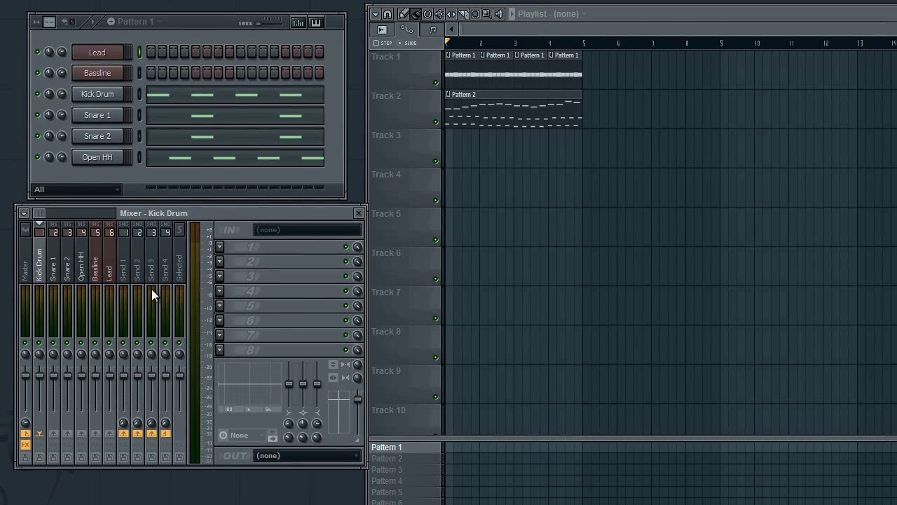
Lower the Bassline mixer track's volume moderately while the song plays, and stop playback.
{"action": "left_click", "coordinate": [98, 274]}
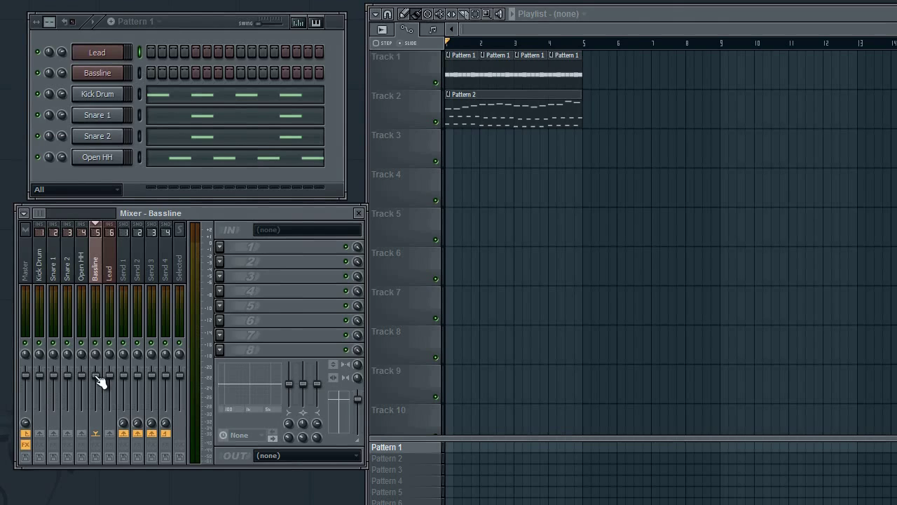
{"action": "key", "text": "space"}
{"action": "left_click_drag", "start_coordinate": [96, 376], "coordinate": [102, 415]}
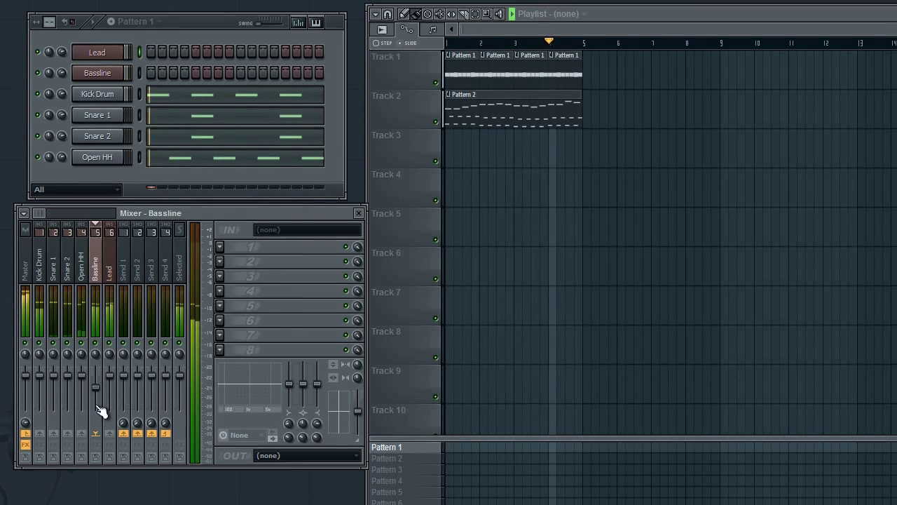
{"action": "left_click_drag", "start_coordinate": [97, 406], "coordinate": [97, 398]}
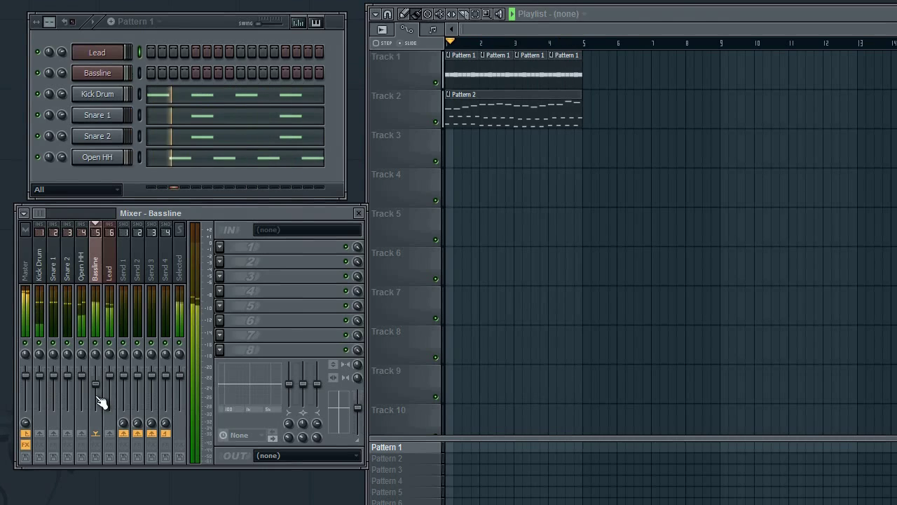
{"action": "key", "text": "space"}
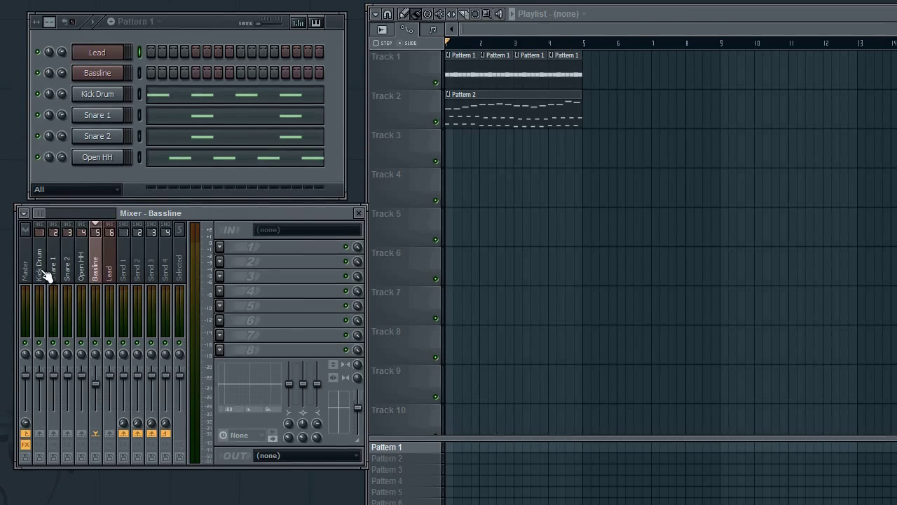
Play the song, lower the Lead mixer track's volume slightly and raise the Kick Drum's volume.
{"action": "left_click", "coordinate": [114, 278]}
{"action": "key", "text": "space"}
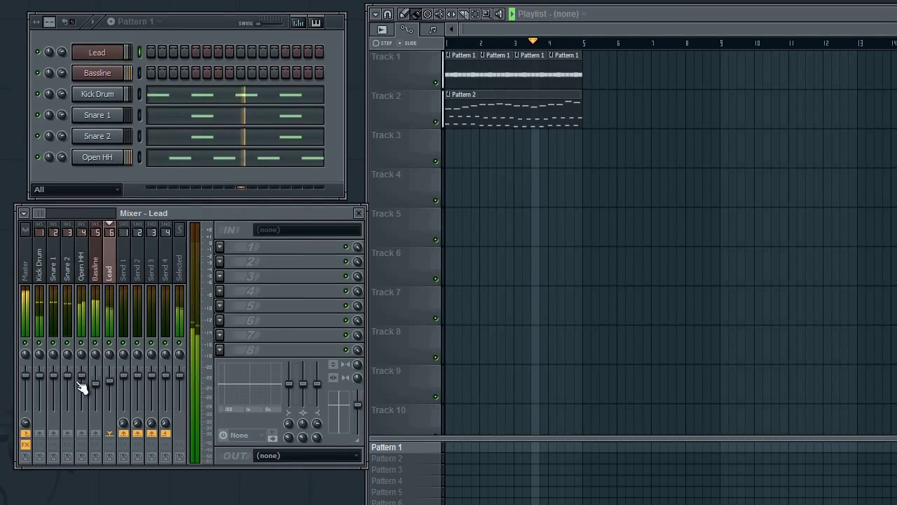
{"action": "left_click", "coordinate": [42, 297]}
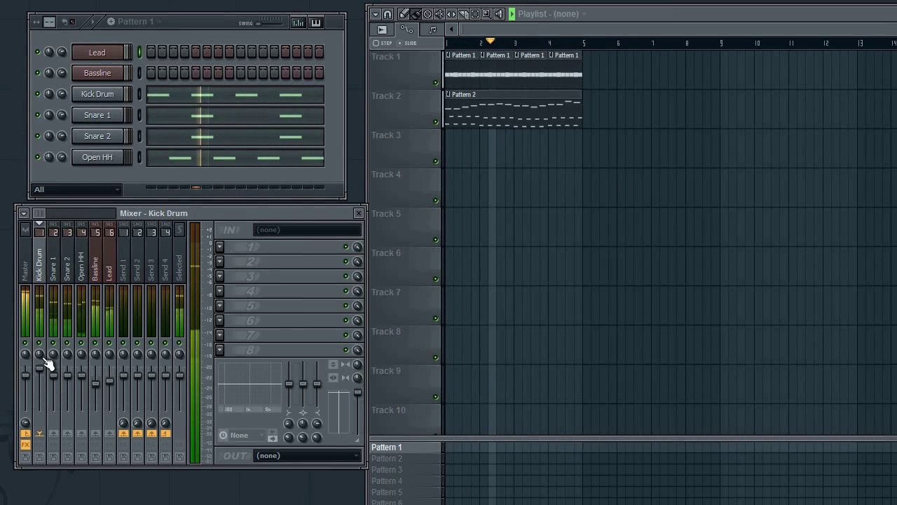
Raise the volumes of the Snare 1, Snare 2 and Open HH mixer tracks slightly during playback.
{"action": "left_click", "coordinate": [54, 280]}
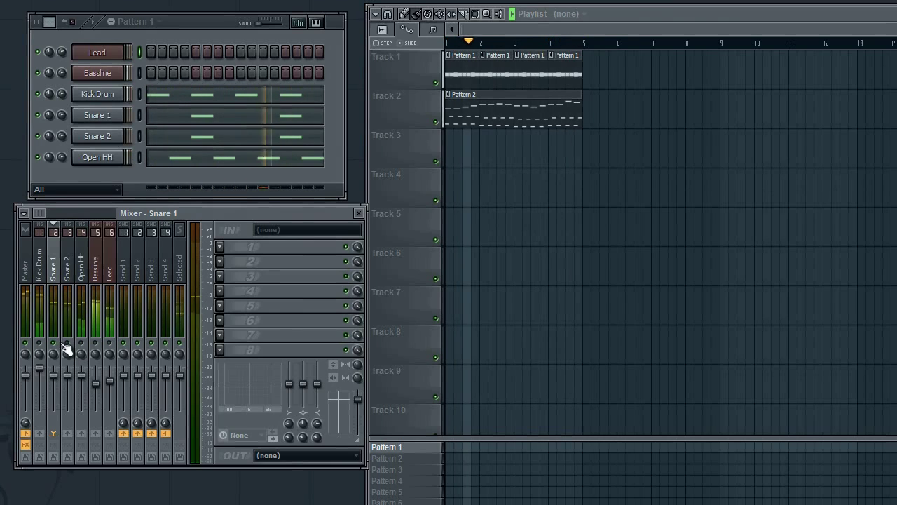
{"action": "left_click_drag", "start_coordinate": [69, 376], "coordinate": [56, 378]}
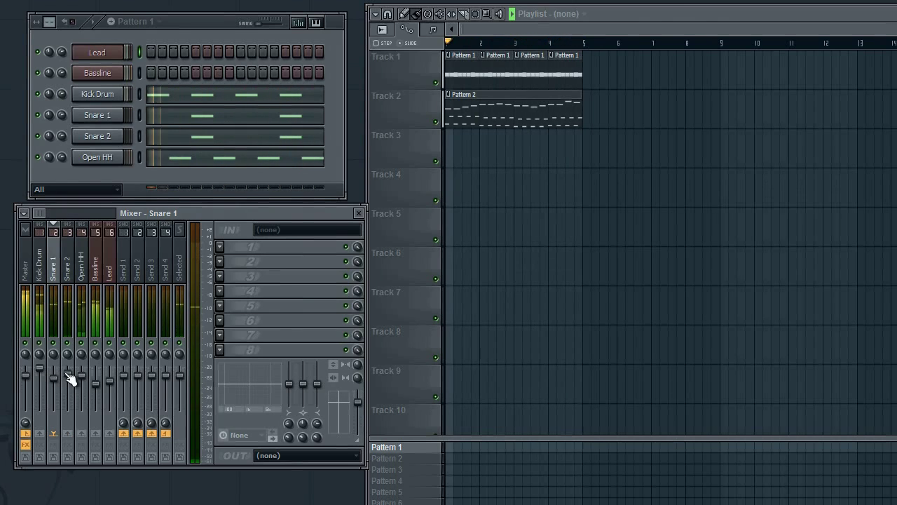
{"action": "left_click", "coordinate": [68, 377]}
{"action": "left_click", "coordinate": [56, 376]}
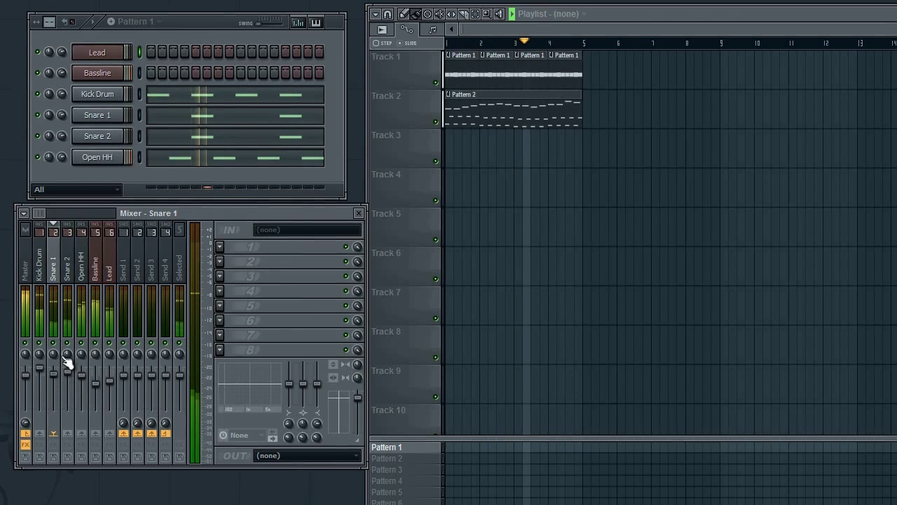
{"action": "left_click", "coordinate": [84, 379]}
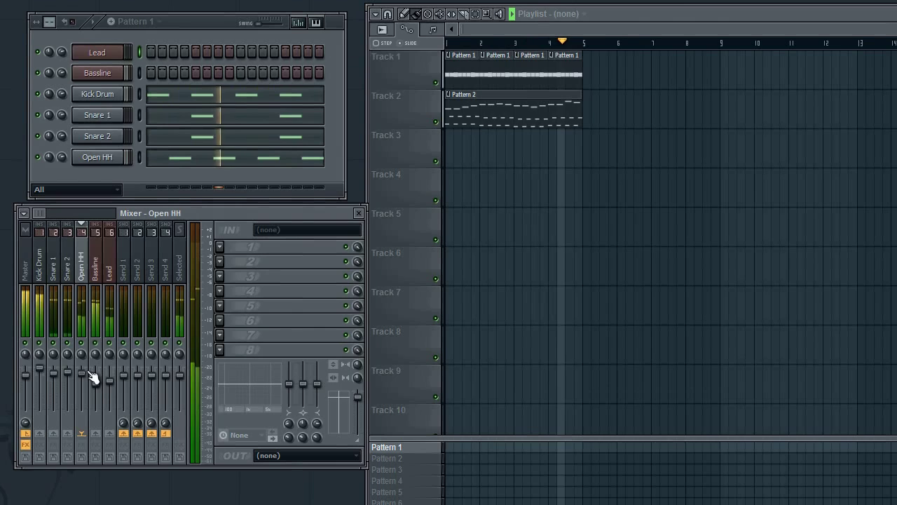
Balance the two melodic tracks by raising the Lead volume slightly and lowering the Bassline volume a little.
{"action": "left_click", "coordinate": [109, 382]}
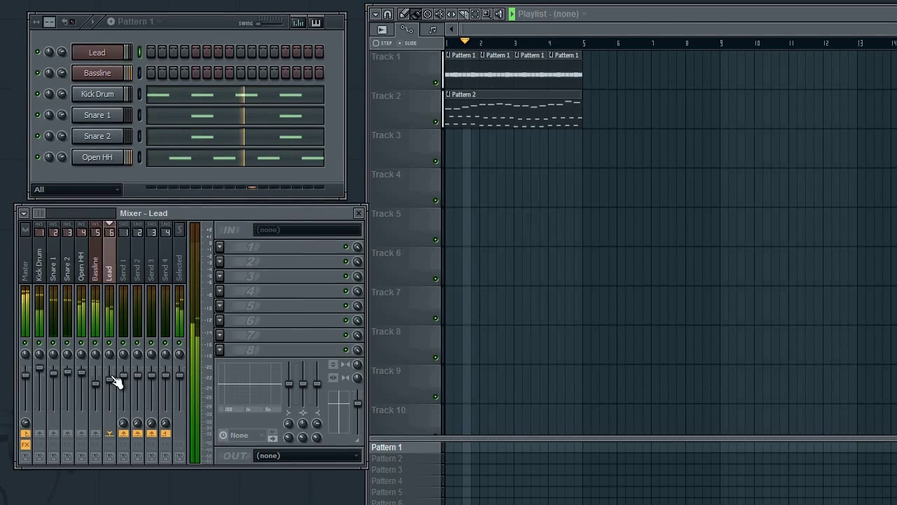
{"action": "left_click", "coordinate": [101, 387]}
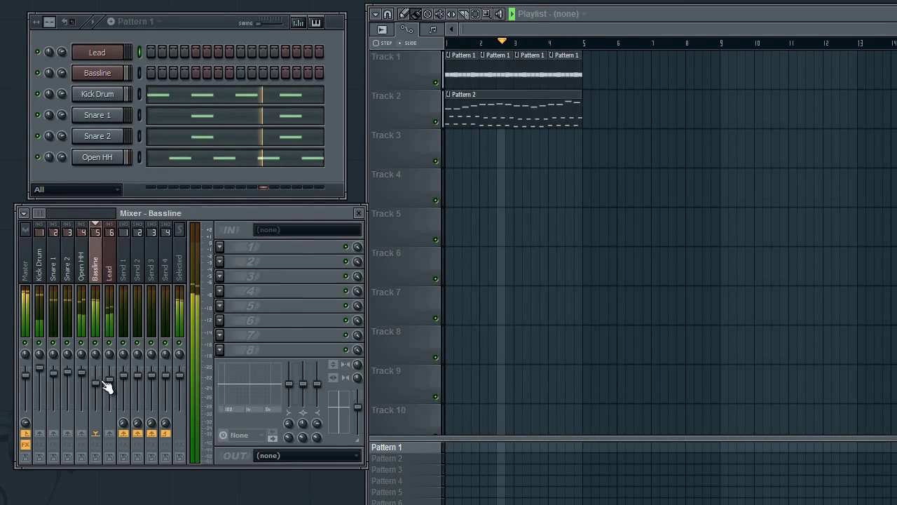
{"action": "left_click", "coordinate": [110, 382]}
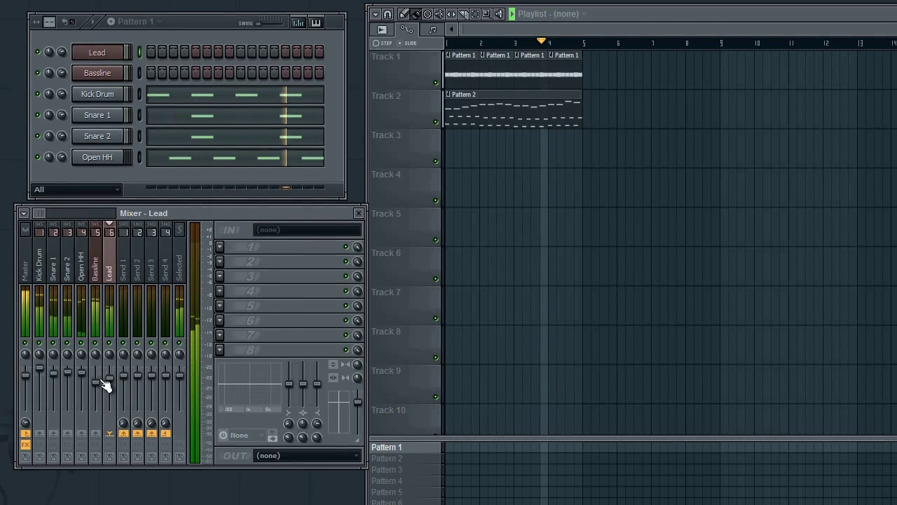
{"action": "left_click", "coordinate": [100, 390]}
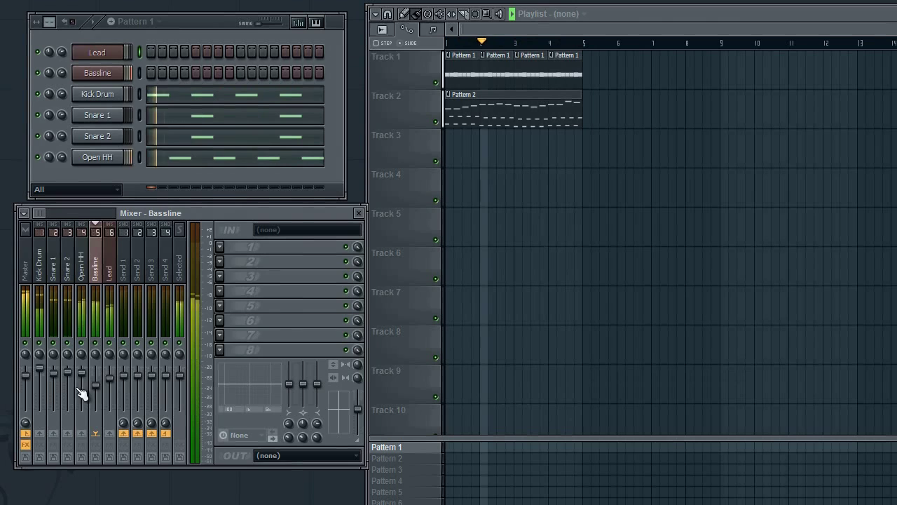
Inspect the playing song's signal in the Master track's Fruity Limiter, and close the limiter.
{"action": "left_click", "coordinate": [29, 268]}
{"action": "left_click", "coordinate": [246, 354]}
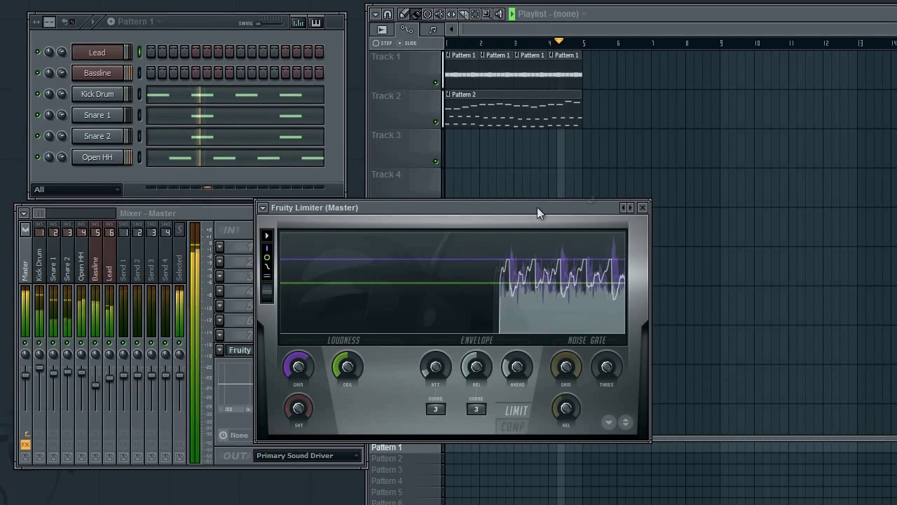
{"action": "left_click", "coordinate": [642, 208]}
Lower the volumes of the Kick Drum, Snare 1, Snare 2, Open HH and Bassline mixer tracks.
{"action": "left_click", "coordinate": [43, 382]}
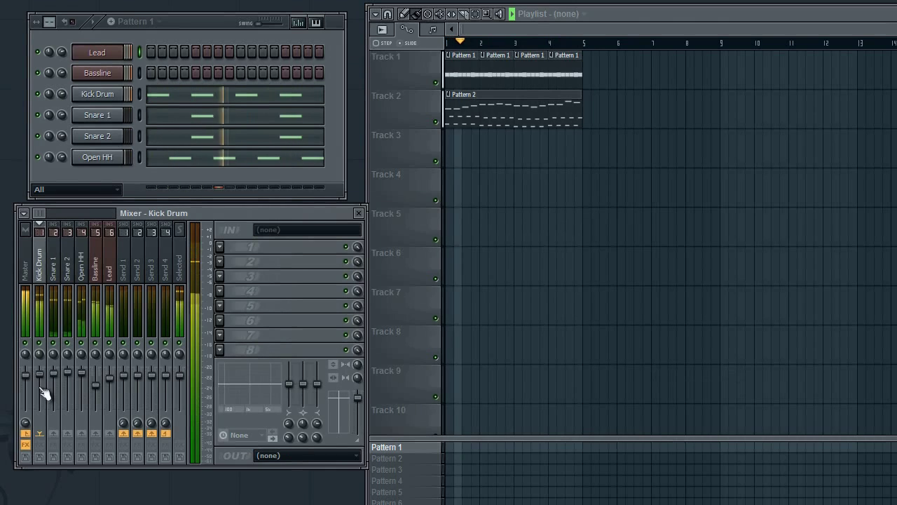
{"action": "left_click", "coordinate": [55, 386]}
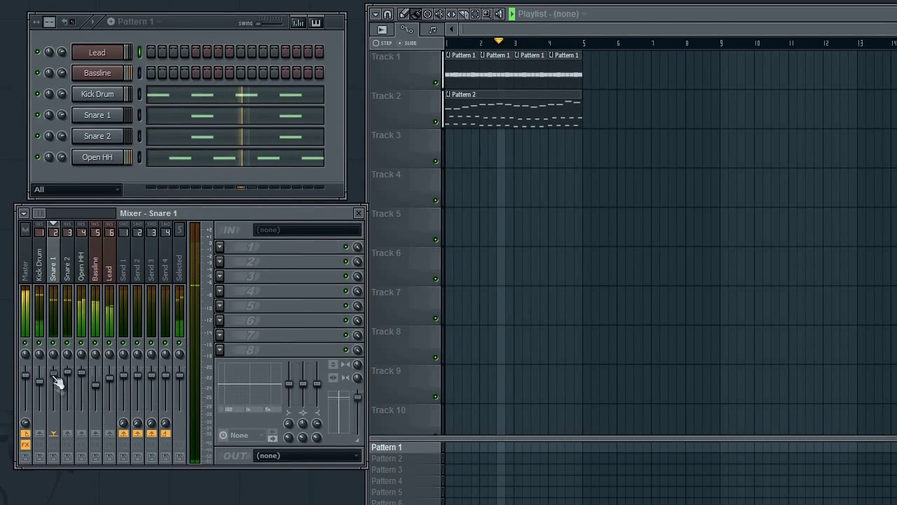
{"action": "left_click", "coordinate": [68, 389]}
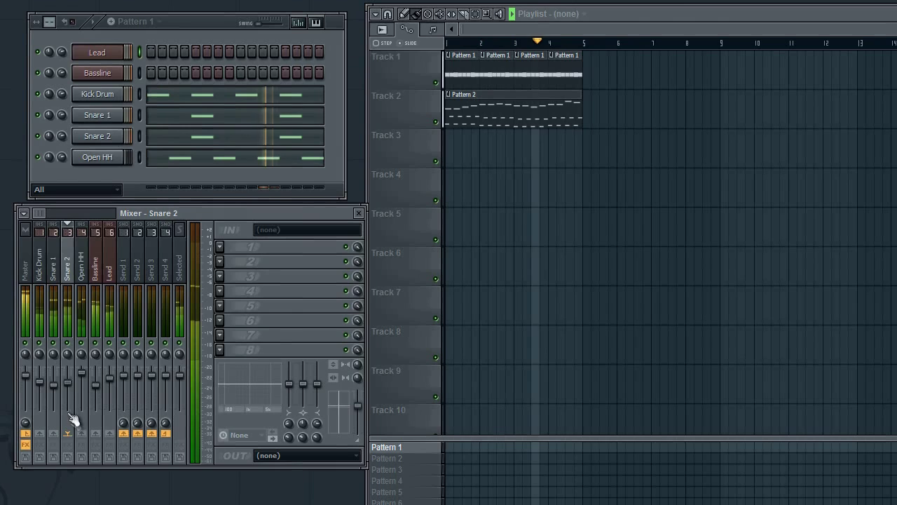
{"action": "left_click", "coordinate": [83, 382]}
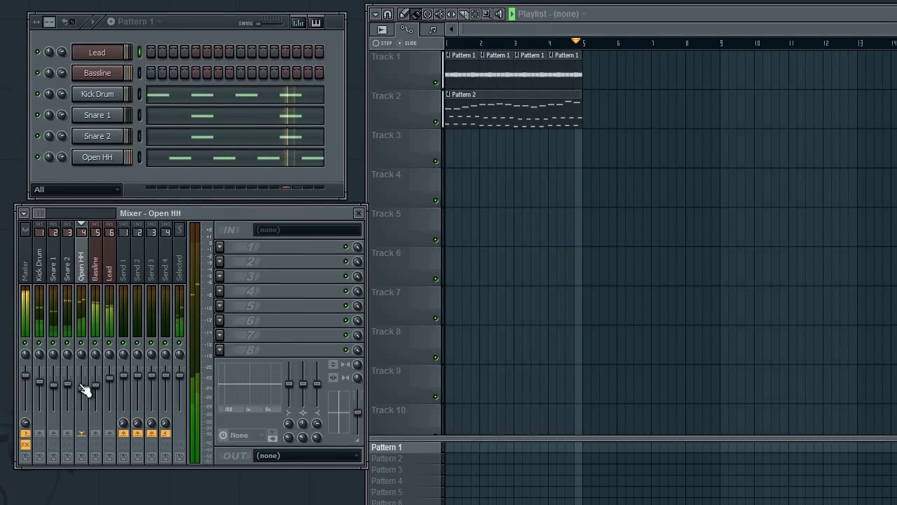
{"action": "left_click", "coordinate": [97, 390]}
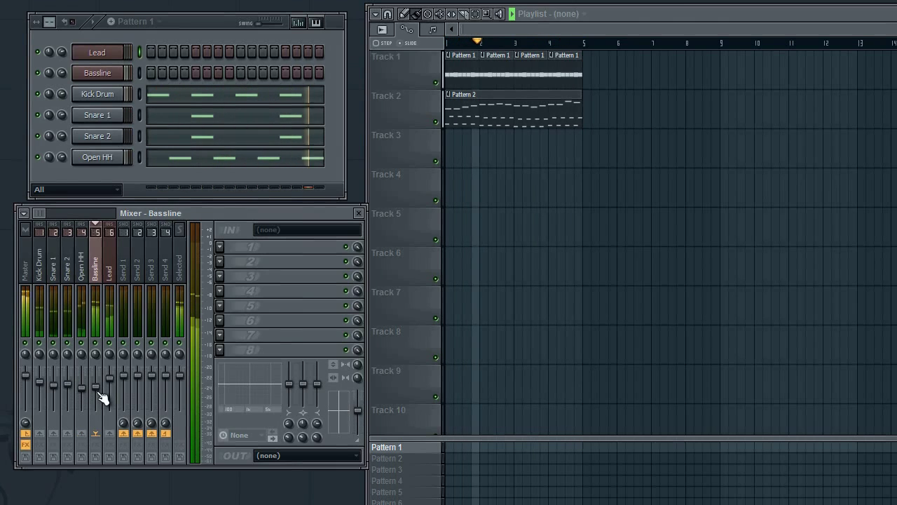
Raise the Kick Drum and Open HH volumes and nudge the Bassline and Lead volumes up slightly.
{"action": "left_click", "coordinate": [42, 378]}
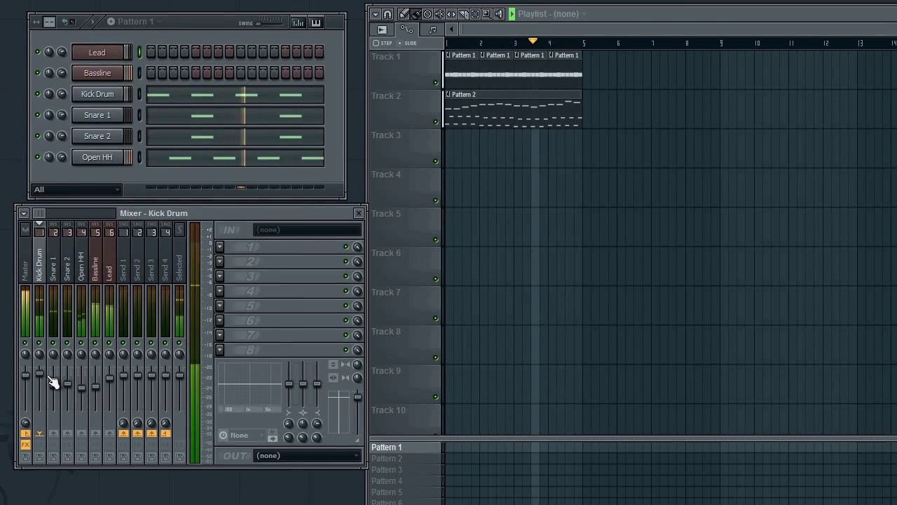
{"action": "left_click", "coordinate": [86, 388]}
{"action": "left_click", "coordinate": [99, 387]}
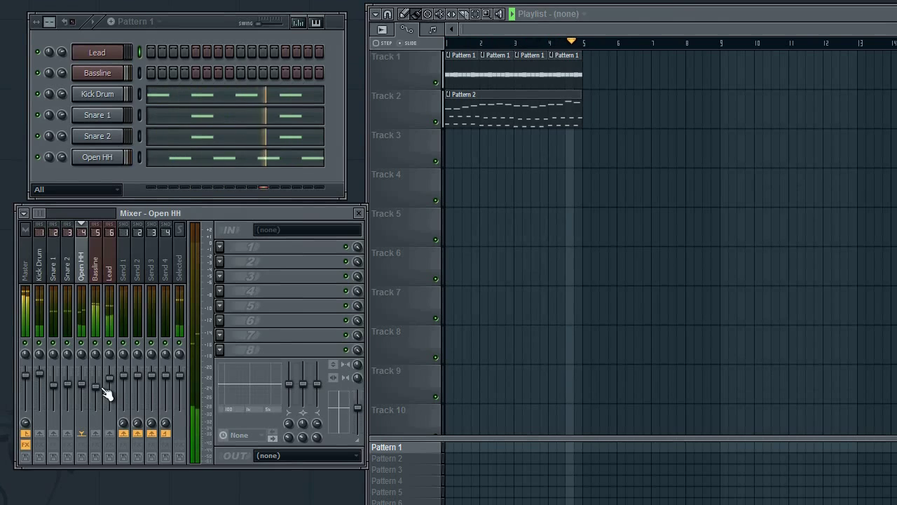
{"action": "left_click", "coordinate": [112, 387]}
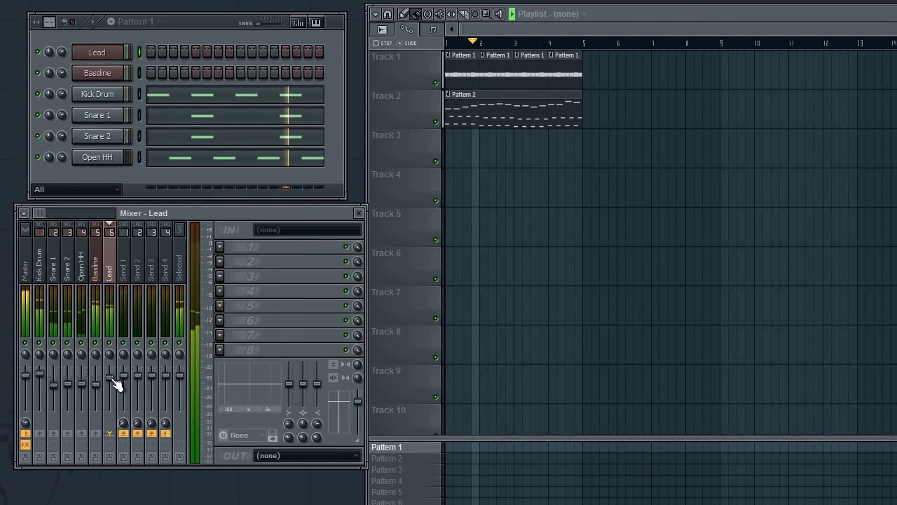
Bring up the Snare 1 and Snare 2 volumes and raise the Open HH volume slightly to match.
{"action": "left_click", "coordinate": [61, 389]}
{"action": "left_click_drag", "start_coordinate": [60, 386], "coordinate": [61, 380]}
{"action": "left_click", "coordinate": [70, 385]}
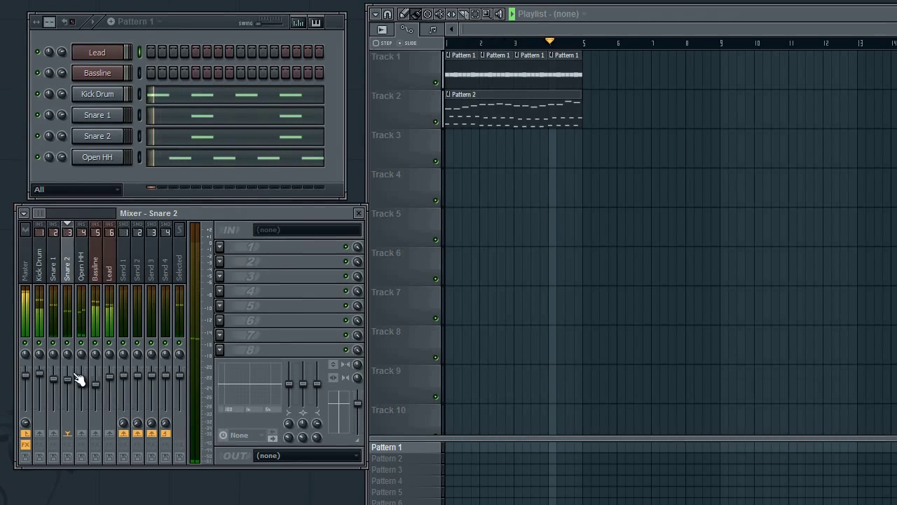
{"action": "left_click", "coordinate": [83, 382]}
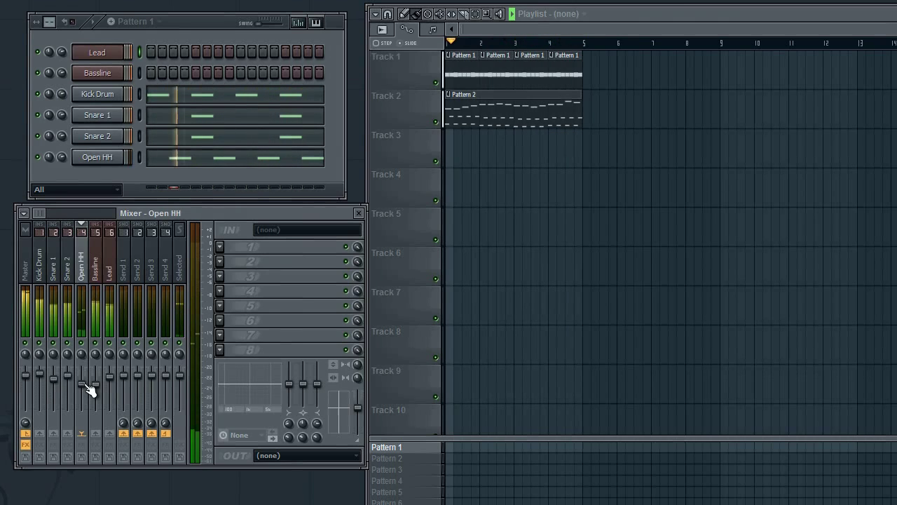
Raise the Kick Drum volume slightly, lower the Lead and Bassline volumes a little, and stop playback.
{"action": "left_click", "coordinate": [48, 377]}
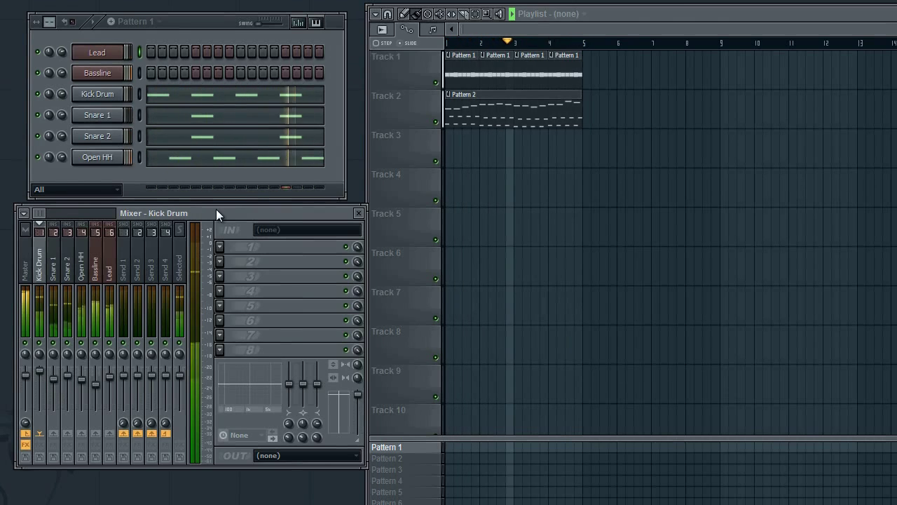
{"action": "left_click", "coordinate": [110, 385]}
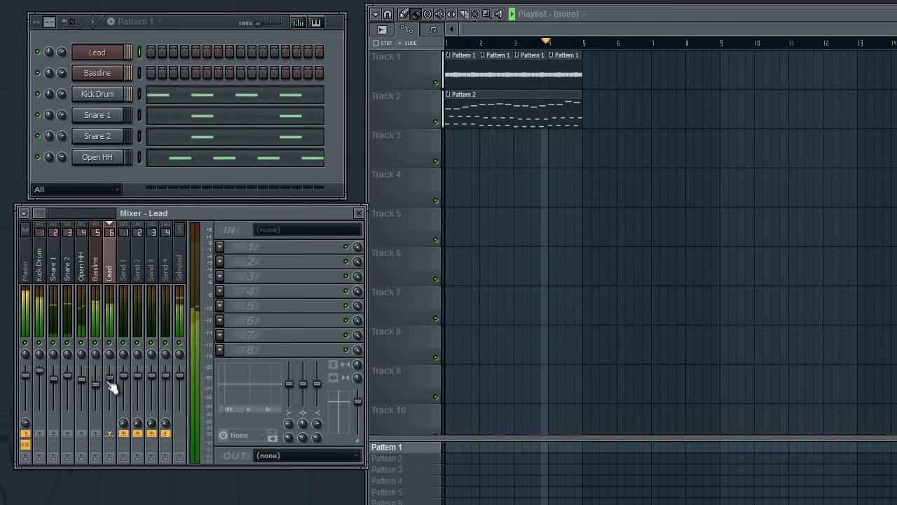
{"action": "left_click", "coordinate": [99, 387]}
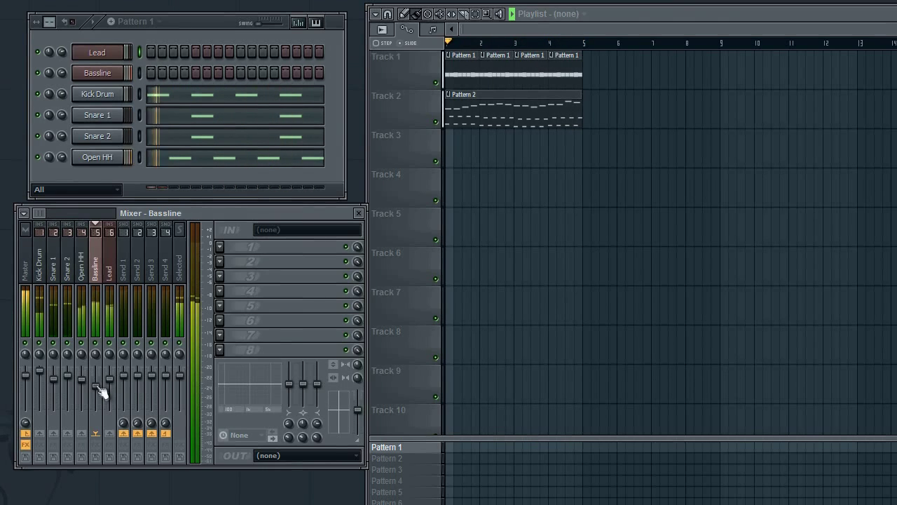
{"action": "key", "text": "space"}
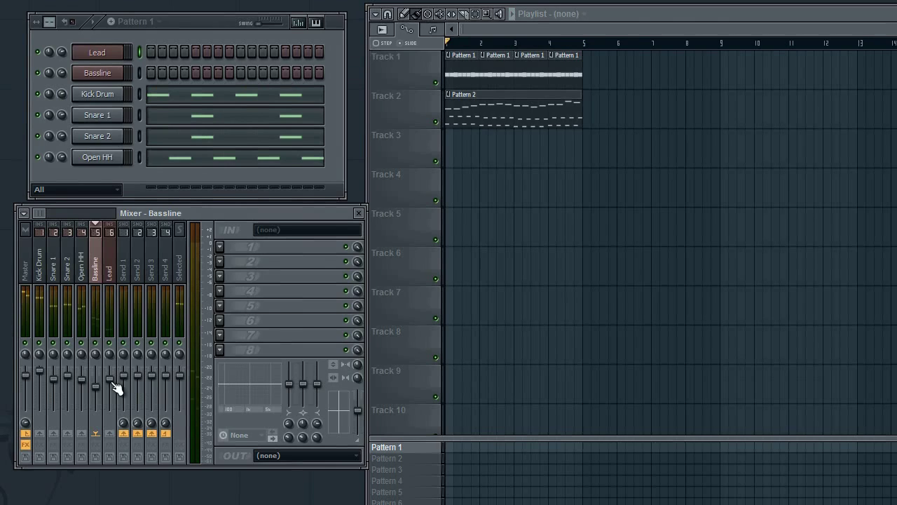
Adjust the gain of the Master track's Fruity Limiter while playing the song, and close the limiter.
{"action": "left_click", "coordinate": [27, 265]}
{"action": "left_click", "coordinate": [264, 345]}
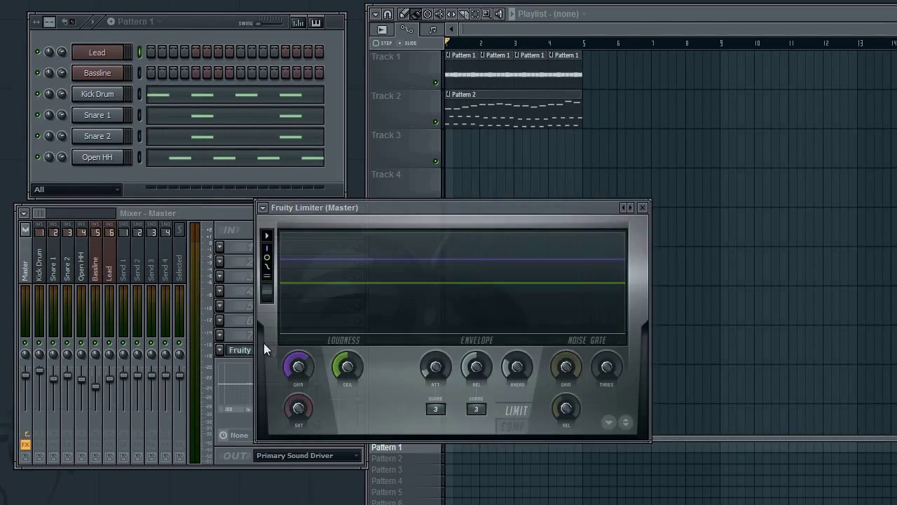
{"action": "key", "text": "space"}
{"action": "right_click", "coordinate": [298, 365]}
{"action": "left_click", "coordinate": [333, 366]}
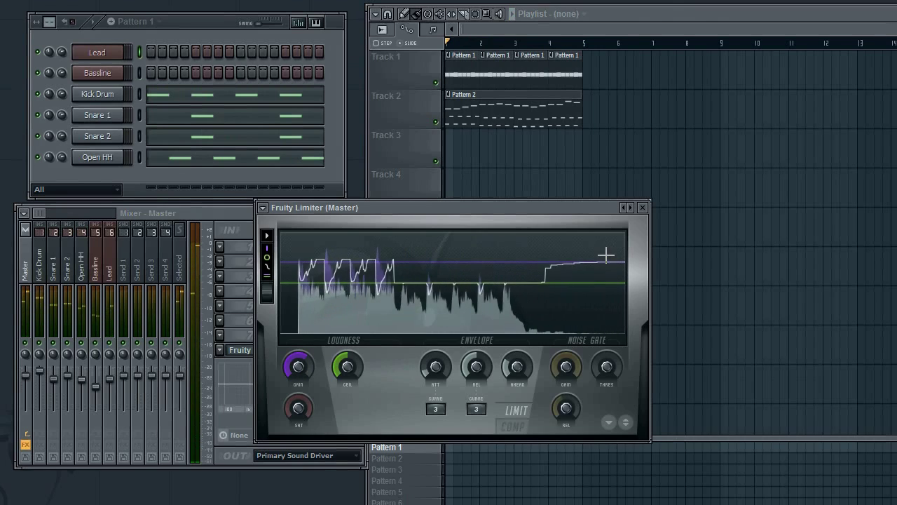
{"action": "left_click", "coordinate": [642, 208]}
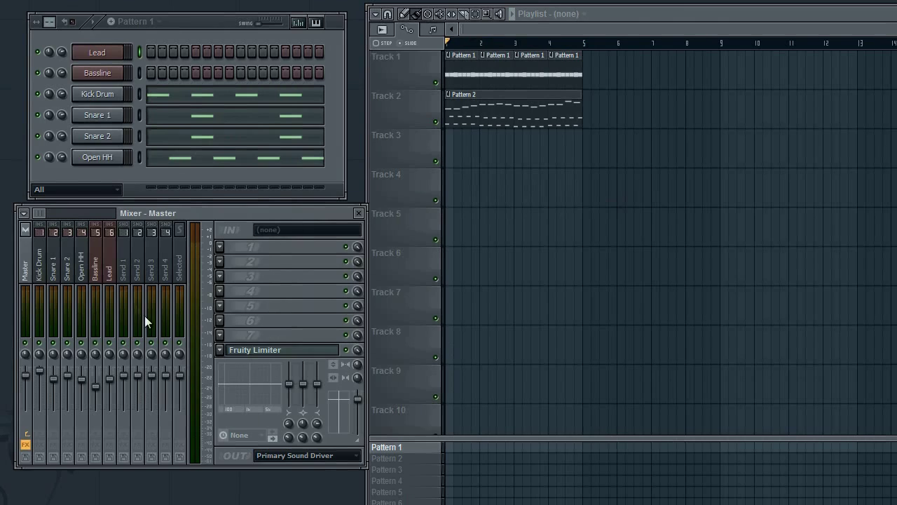
Add Fruity Parametric EQ 2 to the Kick Drum track's first effect slot and play the song to view its spectrum.
{"action": "left_click", "coordinate": [41, 267]}
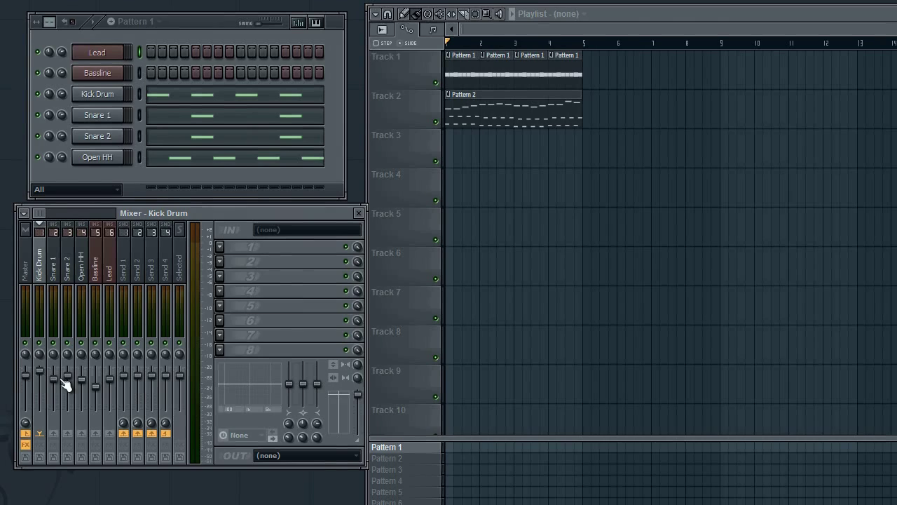
{"action": "left_click", "coordinate": [111, 273]}
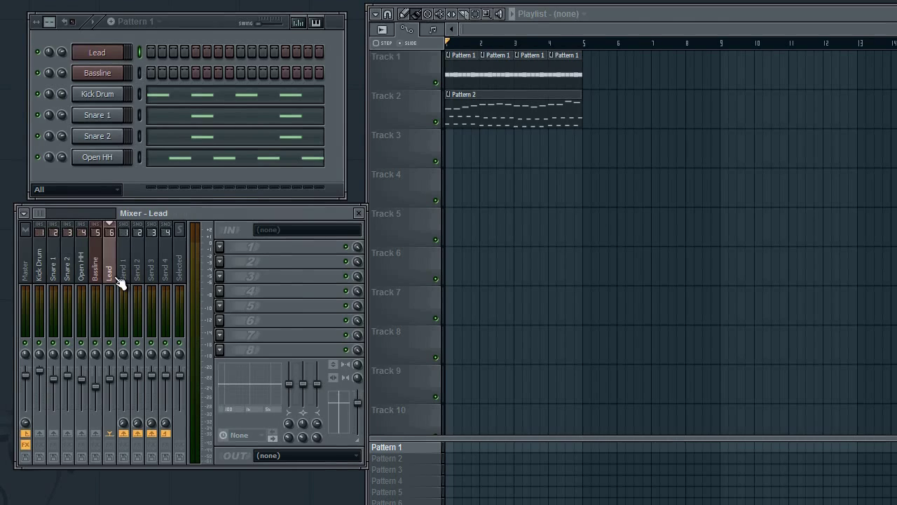
{"action": "left_click", "coordinate": [39, 272]}
{"action": "left_click", "coordinate": [220, 247]}
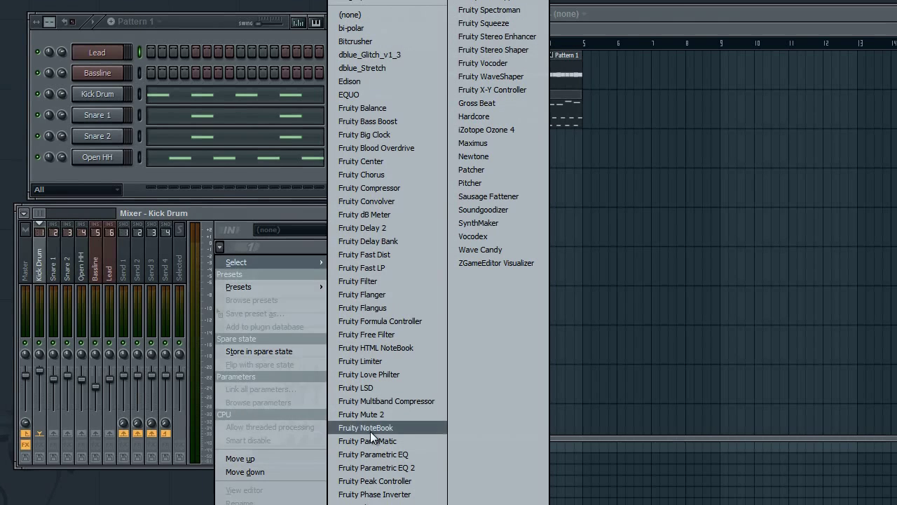
{"action": "left_click", "coordinate": [396, 467]}
{"action": "left_click_drag", "start_coordinate": [367, 109], "coordinate": [656, 116]}
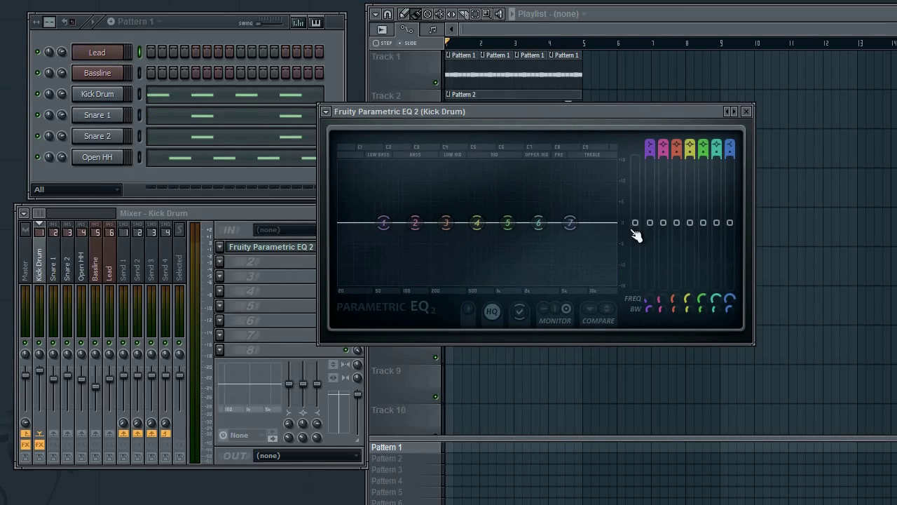
{"action": "left_click", "coordinate": [42, 335]}
{"action": "key", "text": "space"}
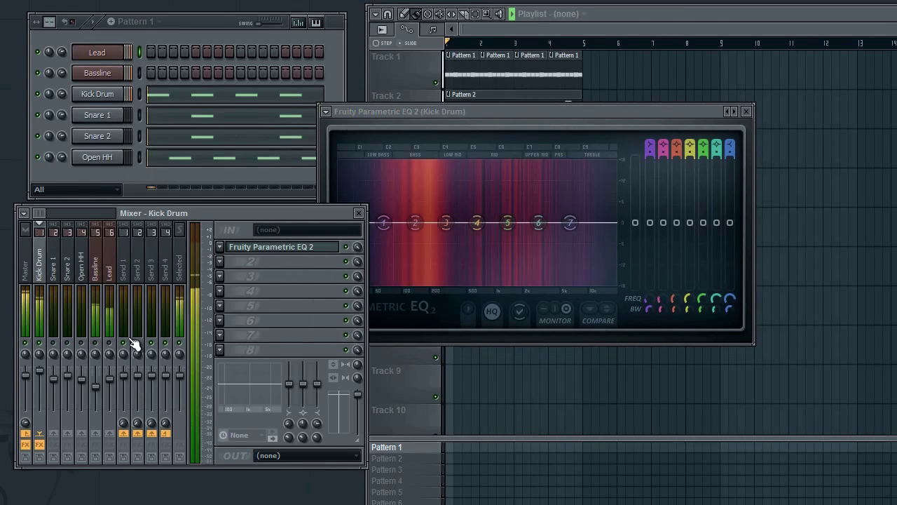
{"action": "left_click_drag", "start_coordinate": [552, 114], "coordinate": [551, 127]}
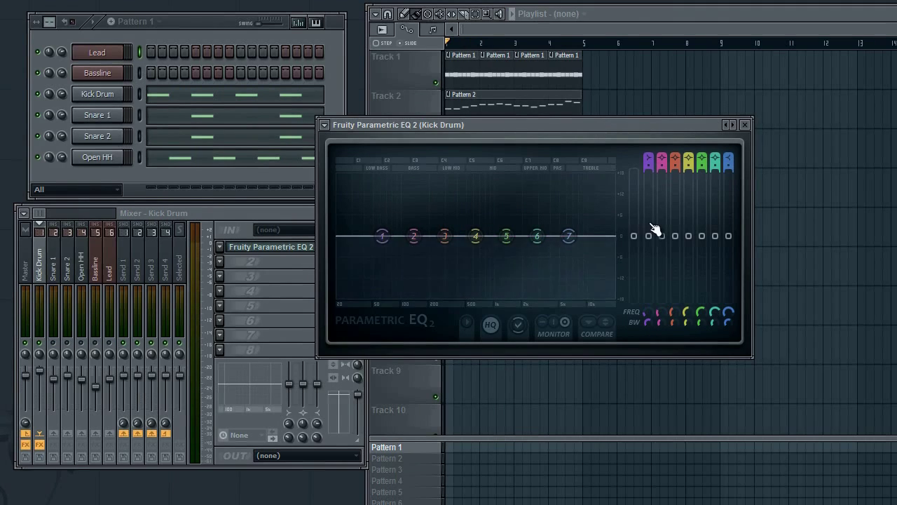
Try boosting band 4 in the Kick Drum's equalizer, and reset the changed controls to their defaults.
{"action": "left_click_drag", "start_coordinate": [657, 315], "coordinate": [654, 297]}
{"action": "left_click_drag", "start_coordinate": [688, 236], "coordinate": [689, 25]}
{"action": "right_click", "coordinate": [689, 173]}
{"action": "left_click", "coordinate": [713, 183]}
{"action": "right_click", "coordinate": [650, 302]}
{"action": "left_click", "coordinate": [676, 308]}
Try boosting band 1 of the Kick Drum's equalizer at about 56 Hz during playback, and reset the band's level.
{"action": "key", "text": "space"}
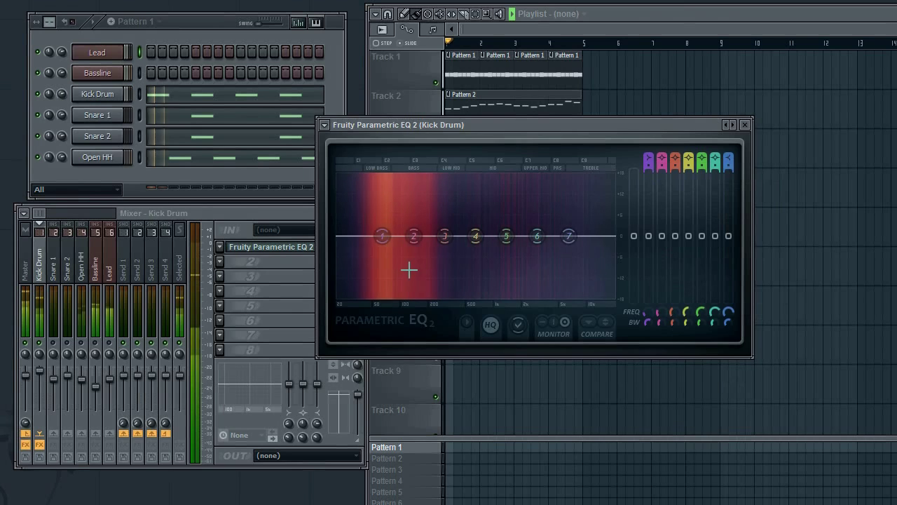
{"action": "left_click_drag", "start_coordinate": [384, 236], "coordinate": [379, 181]}
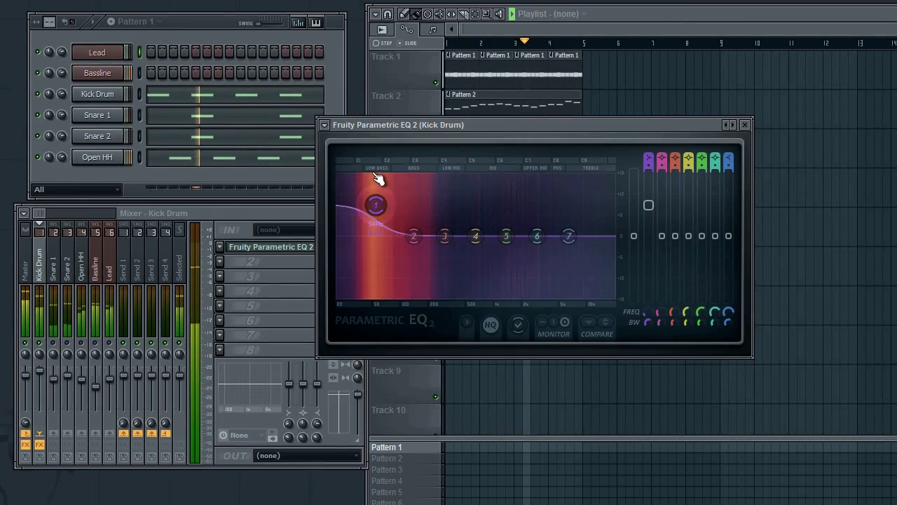
{"action": "key", "text": "space"}
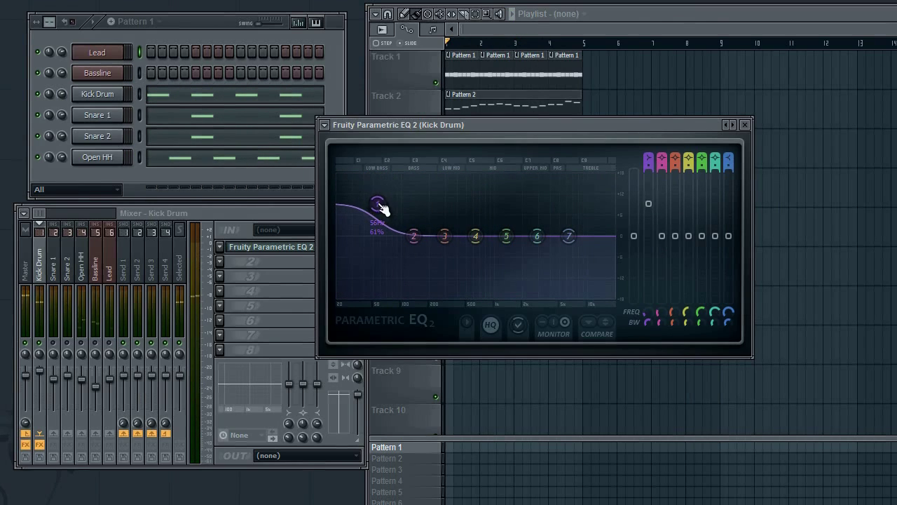
{"action": "right_click", "coordinate": [382, 209]}
{"action": "right_click", "coordinate": [650, 205]}
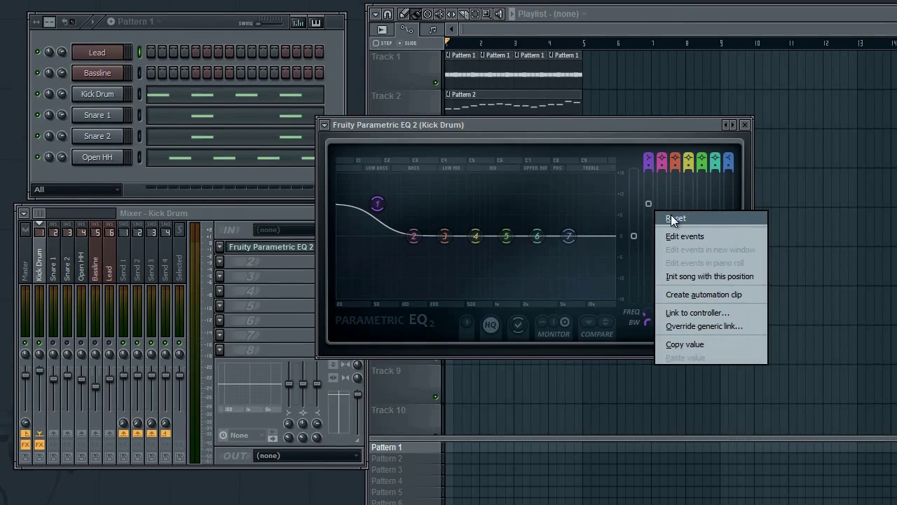
{"action": "left_click", "coordinate": [673, 221]}
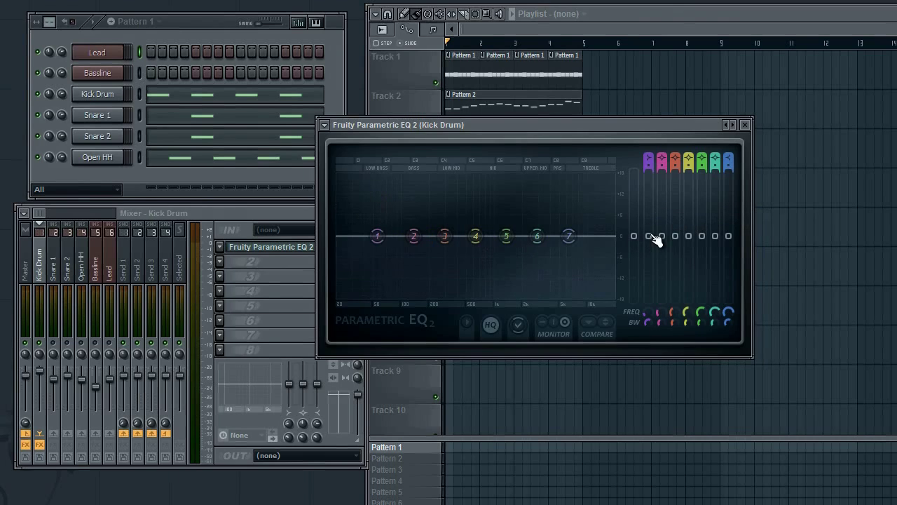
Boost band 2 of the Kick Drum's equalizer, lower its frequency while the song plays, and stop playback.
{"action": "left_click_drag", "start_coordinate": [662, 237], "coordinate": [661, 204]}
{"action": "key", "text": "space"}
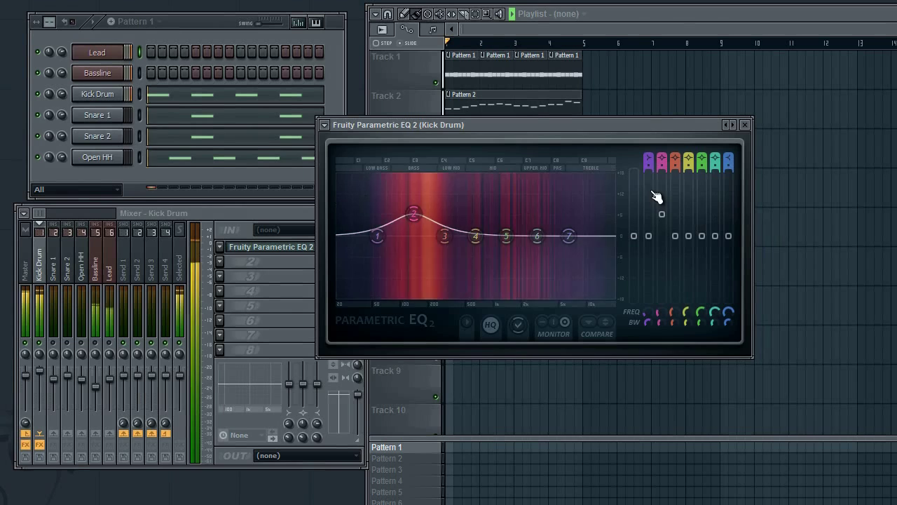
{"action": "left_click_drag", "start_coordinate": [661, 307], "coordinate": [666, 332]}
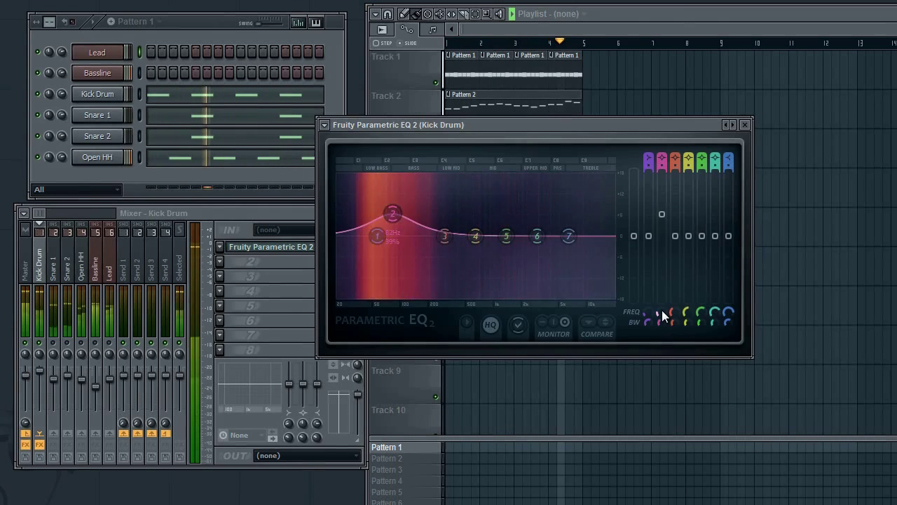
{"action": "key", "text": "space"}
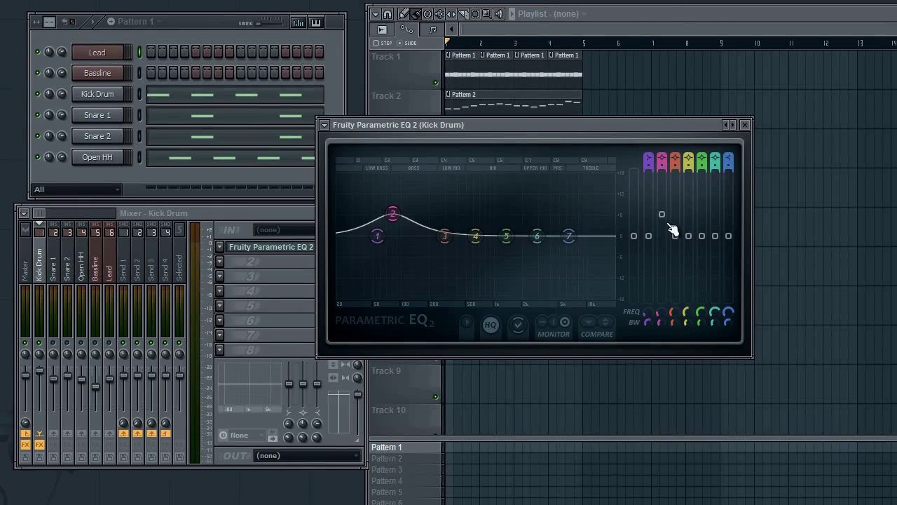
Readjust band 2 of the Kick Drum's equalizer to a slightly smaller boost at about 86 Hz.
{"action": "left_click_drag", "start_coordinate": [666, 219], "coordinate": [666, 215]}
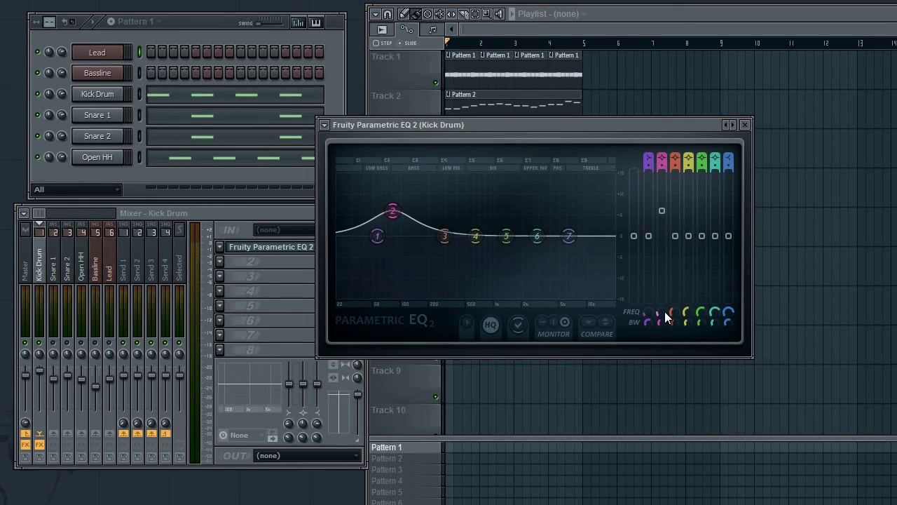
{"action": "mouse_move", "coordinate": [665, 311]}
{"action": "left_mouse_down"}
{"action": "mouse_move", "coordinate": [667, 289]}
{"action": "mouse_move", "coordinate": [666, 298]}
{"action": "left_mouse_up"}
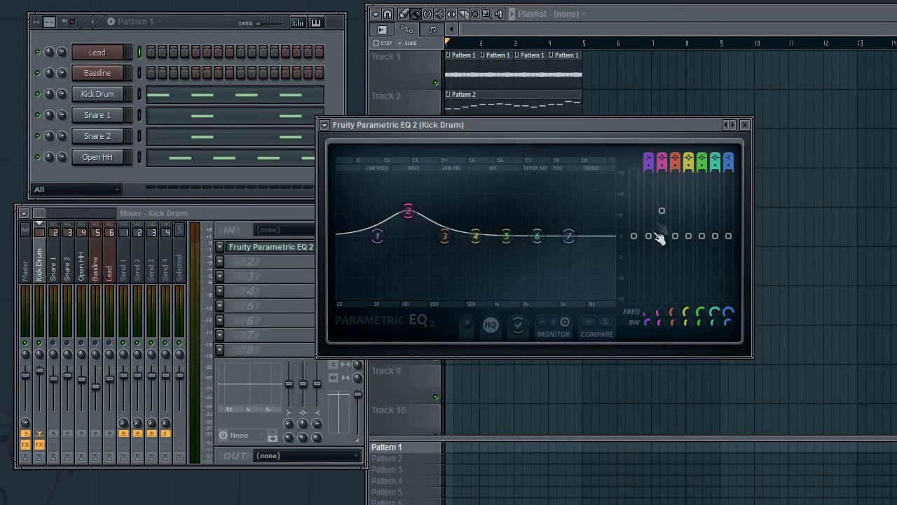
{"action": "left_click_drag", "start_coordinate": [664, 214], "coordinate": [666, 226]}
{"action": "left_click_drag", "start_coordinate": [662, 310], "coordinate": [662, 317]}
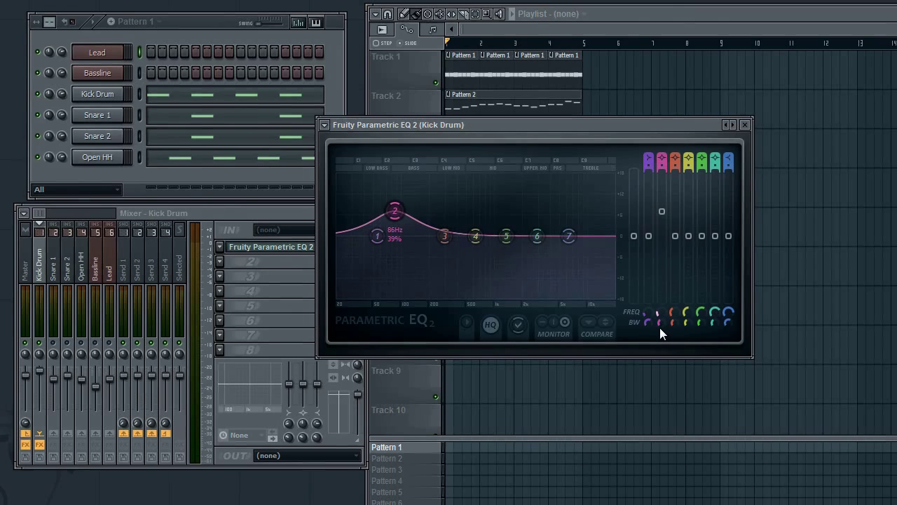
{"action": "left_click_drag", "start_coordinate": [662, 212], "coordinate": [664, 220]}
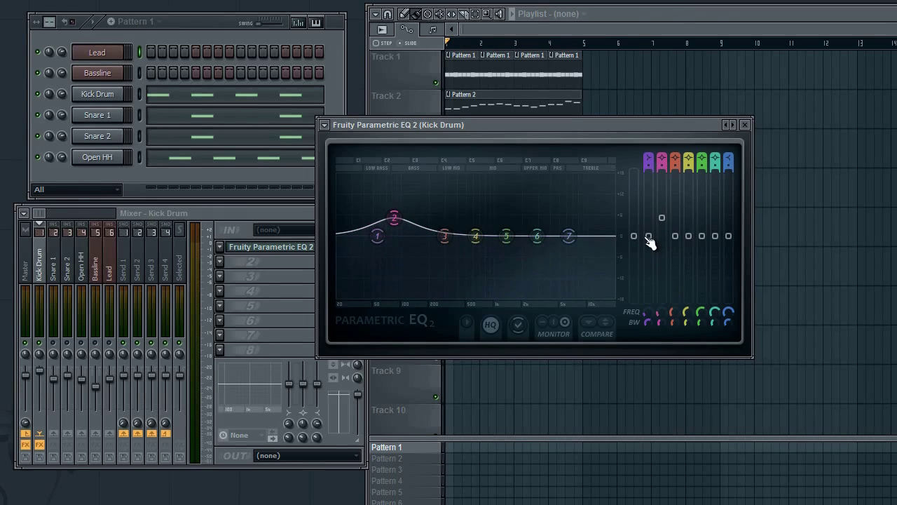
Nudge the frequency of band 2 slightly higher during playback, stop the song, and close the Kick Drum's equalizer.
{"action": "key", "text": "space"}
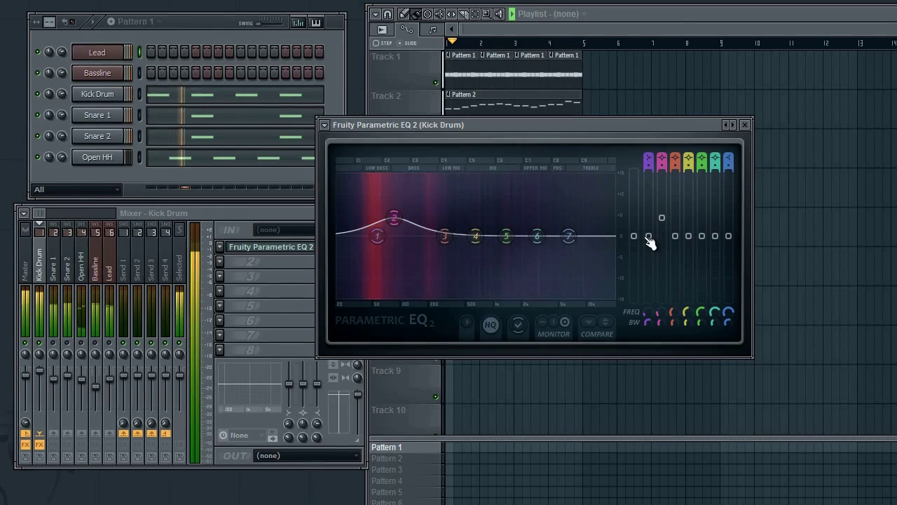
{"action": "left_click_drag", "start_coordinate": [662, 313], "coordinate": [662, 309]}
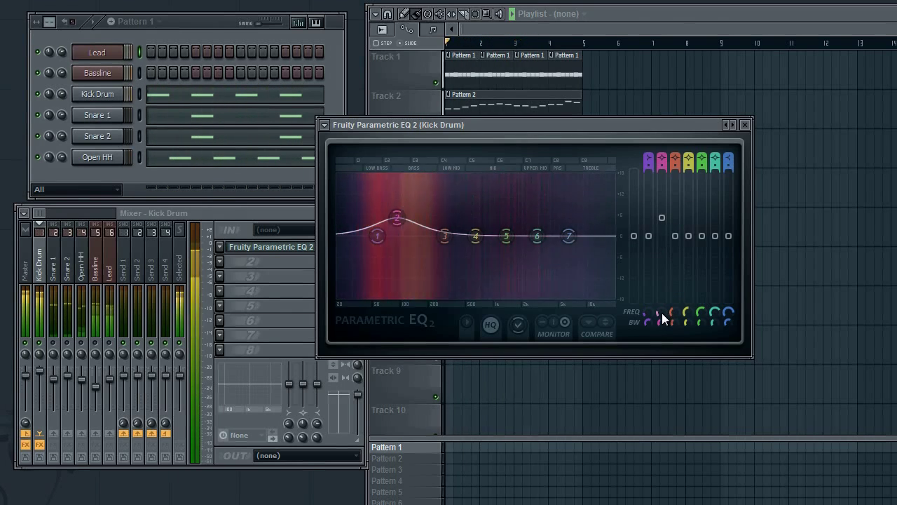
{"action": "key", "text": "space"}
{"action": "left_click", "coordinate": [745, 125]}
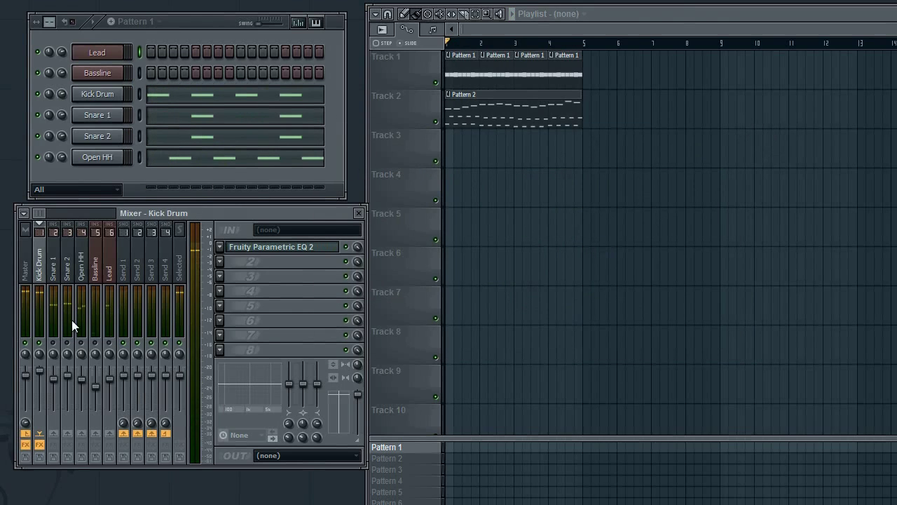
Reopen the Kick Drum's equalizer, move band 5 down into the bass range with a slight boost, close it, and play the song briefly.
{"action": "left_click", "coordinate": [290, 247]}
{"action": "key", "text": "space"}
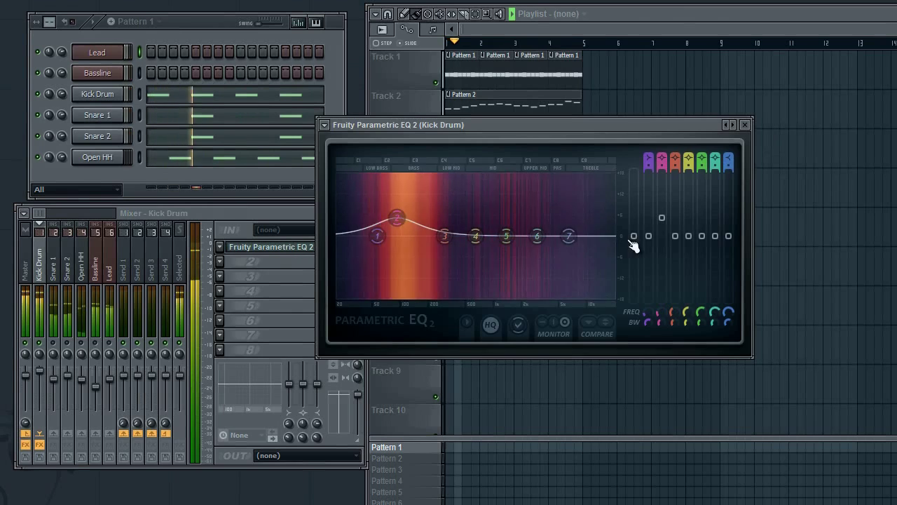
{"action": "left_click_drag", "start_coordinate": [700, 311], "coordinate": [697, 424]}
{"action": "key", "text": "space"}
{"action": "mouse_move", "coordinate": [702, 235]}
{"action": "left_mouse_down"}
{"action": "mouse_move", "coordinate": [707, 221]}
{"action": "mouse_move", "coordinate": [705, 232]}
{"action": "left_mouse_up"}
{"action": "key", "text": "space"}
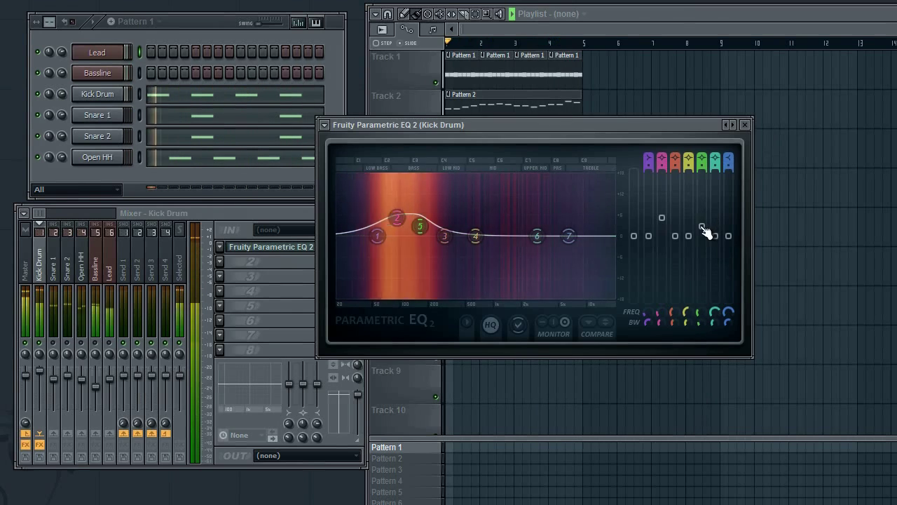
{"action": "key", "text": "space"}
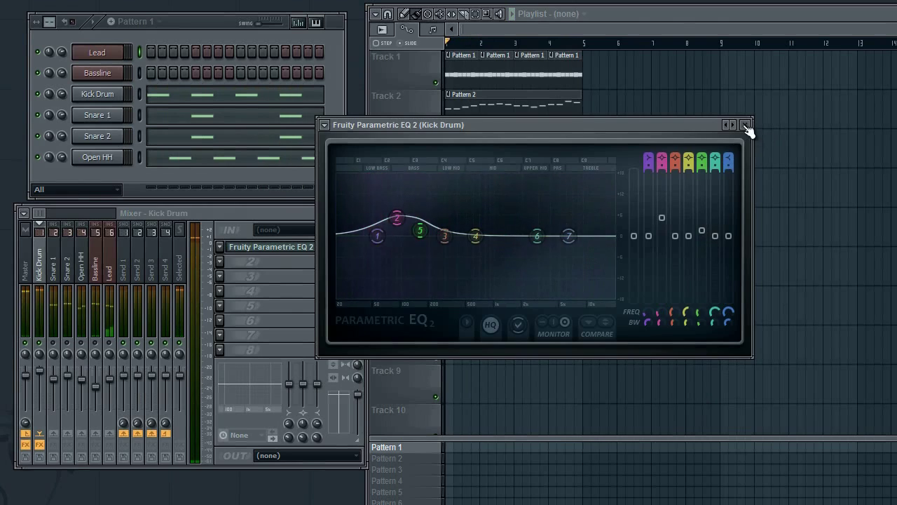
{"action": "left_click", "coordinate": [744, 124]}
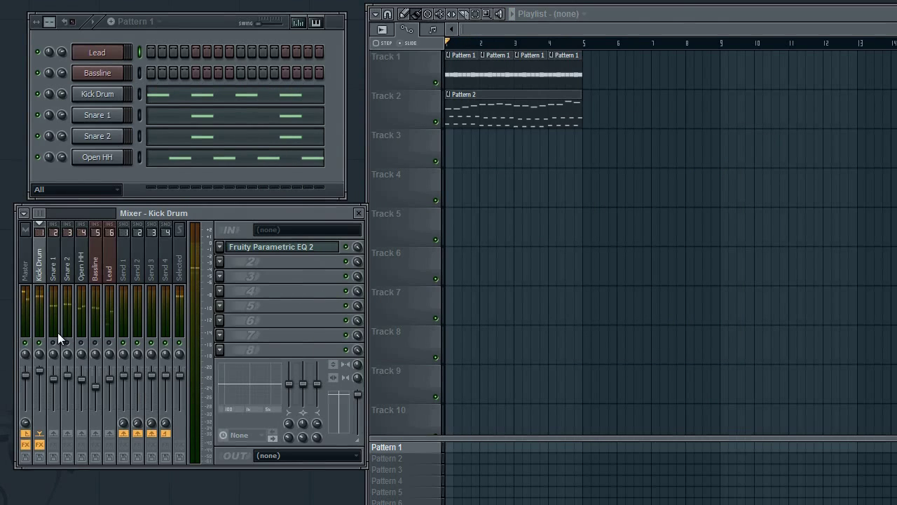
{"action": "key", "text": "space"}
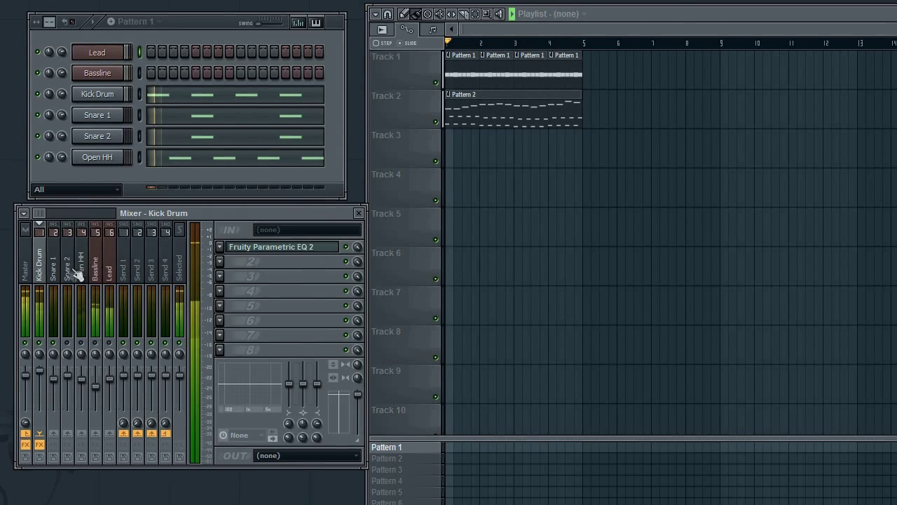
{"action": "key", "text": "space"}
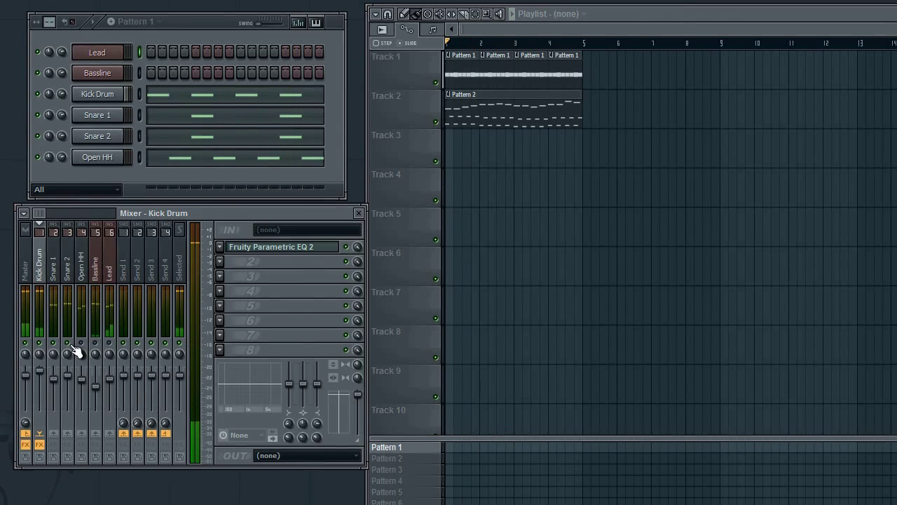
Add Fruity Parametric EQ 2 to the Snare 1 track's first effect slot and open its editor.
{"action": "left_click", "coordinate": [54, 274]}
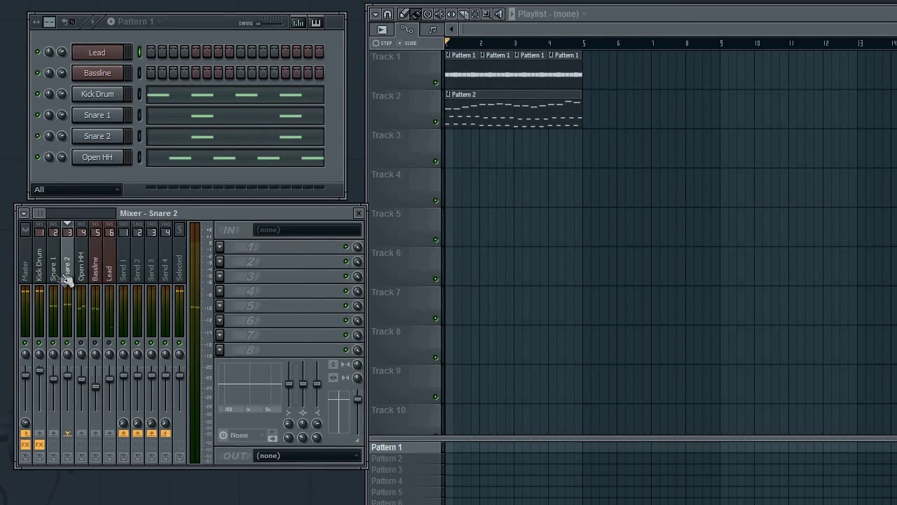
{"action": "left_click", "coordinate": [223, 251]}
{"action": "mouse_move", "coordinate": [228, 260]}
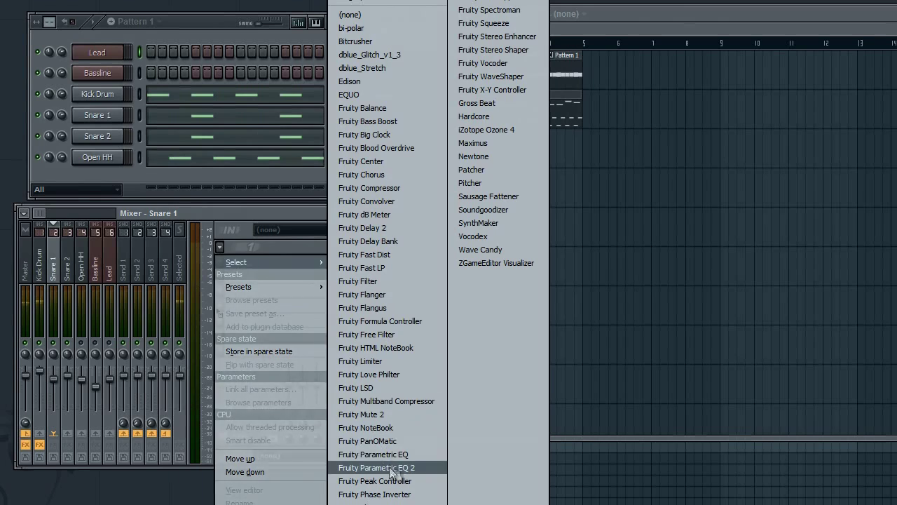
{"action": "left_click", "coordinate": [381, 463]}
{"action": "left_click", "coordinate": [429, 94]}
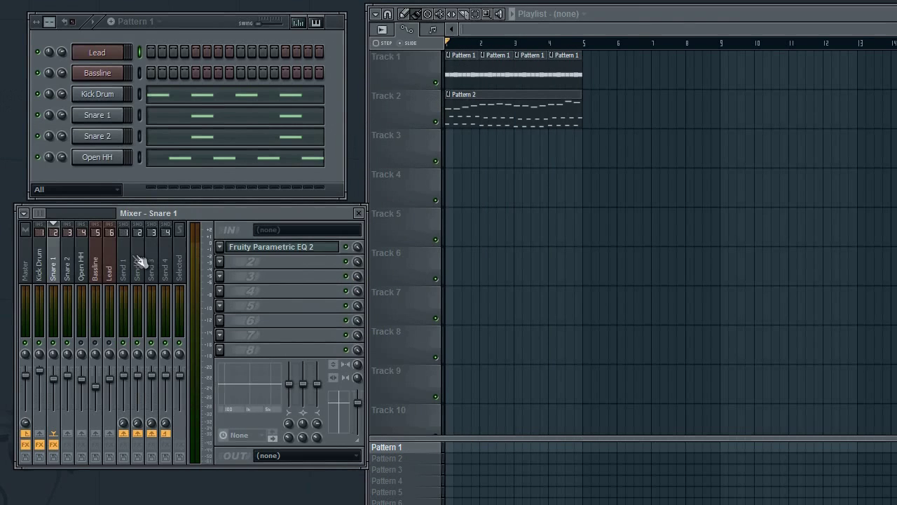
{"action": "left_click", "coordinate": [224, 247]}
Play the song, boost band 3 of the Snare 1 equalizer, and lower that band's frequency to just below 200 Hz.
{"action": "key", "text": "space"}
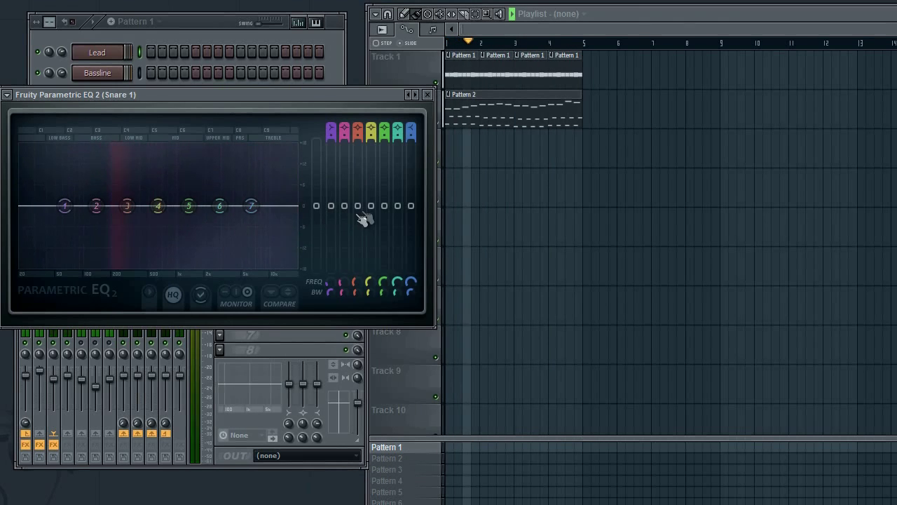
{"action": "left_click_drag", "start_coordinate": [359, 206], "coordinate": [358, 183]}
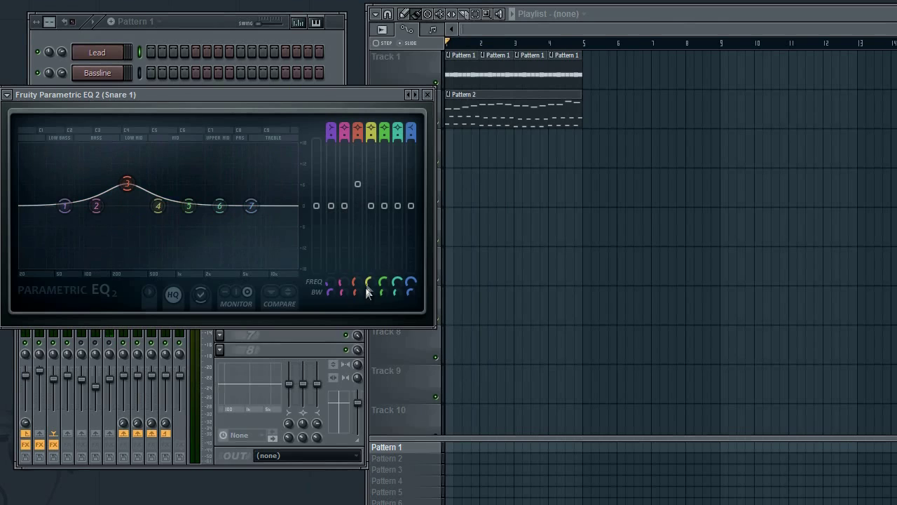
{"action": "right_click", "coordinate": [372, 221]}
{"action": "left_click_drag", "start_coordinate": [360, 278], "coordinate": [359, 290]}
{"action": "key", "text": "space"}
{"action": "key", "text": "space"}
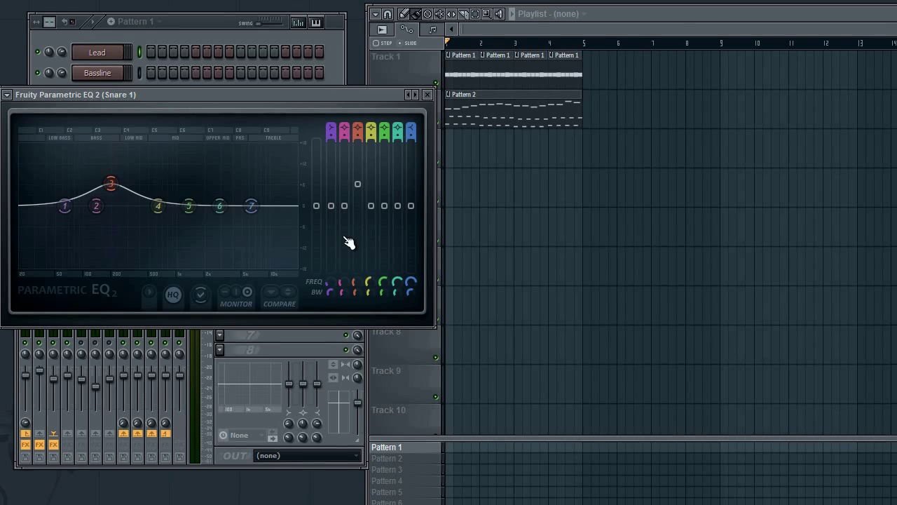
Reduce the boost of band 3 in the Snare 1 equalizer and slightly boost band 7 at 6324 Hz.
{"action": "key", "text": "space"}
{"action": "left_click_drag", "start_coordinate": [358, 184], "coordinate": [412, 201]}
{"action": "key", "text": "space"}
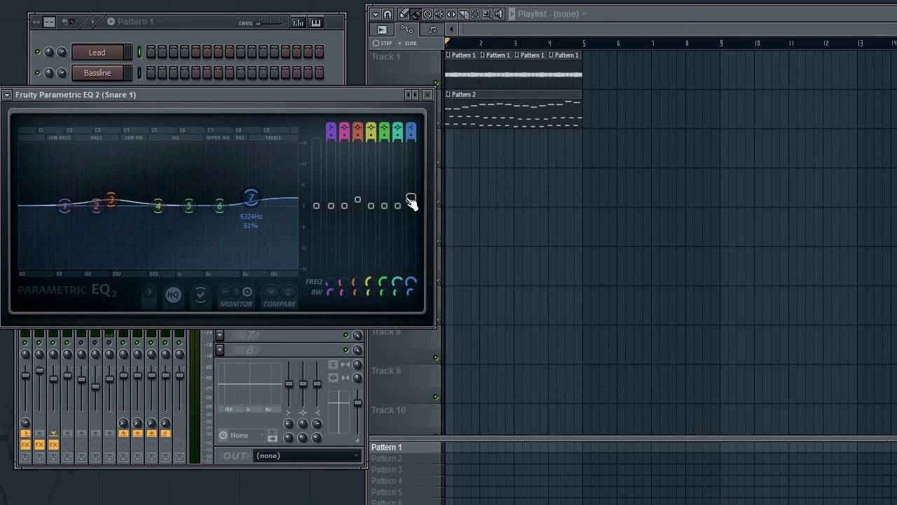
{"action": "left_click_drag", "start_coordinate": [412, 202], "coordinate": [435, 202]}
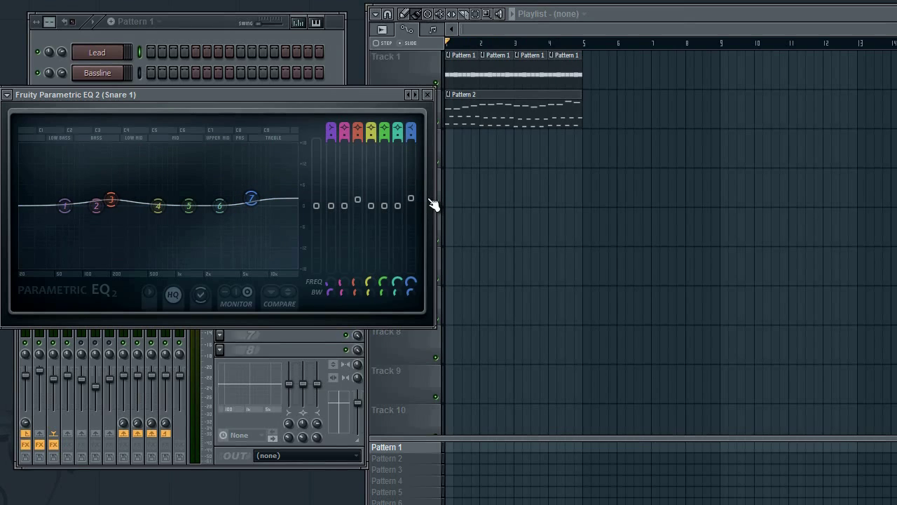
Audition raised and lowered gains for band 7 in the Snare 1 equalizer during playback, settle on a slight boost, and close the editor.
{"action": "key", "text": "space"}
{"action": "left_click_drag", "start_coordinate": [411, 199], "coordinate": [435, 202]}
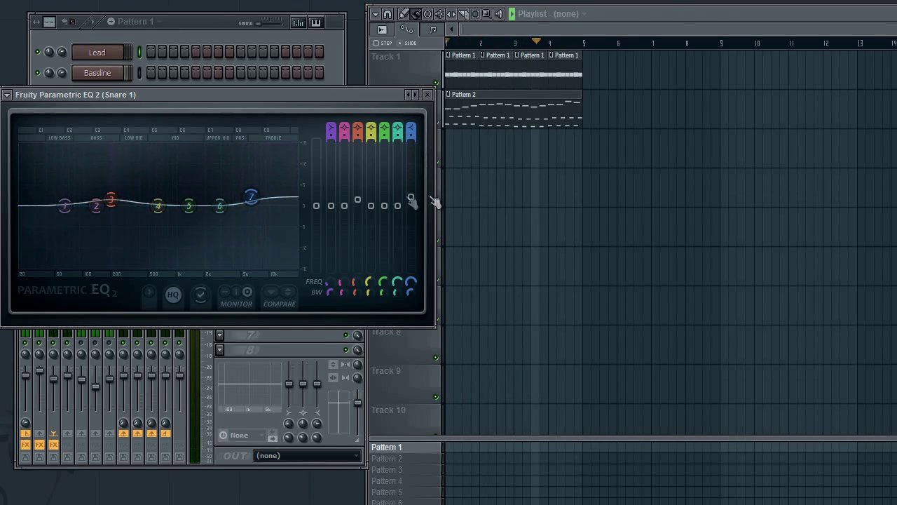
{"action": "key", "text": "space"}
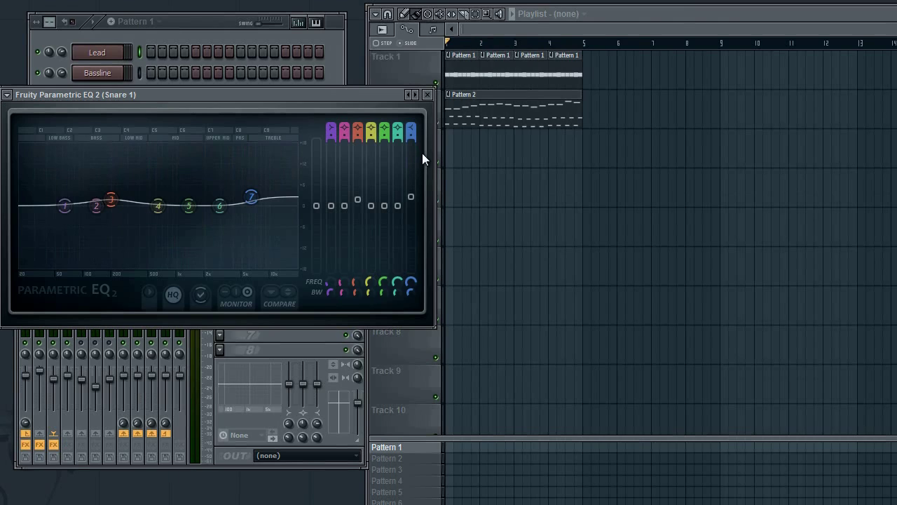
{"action": "mouse_move", "coordinate": [413, 199]}
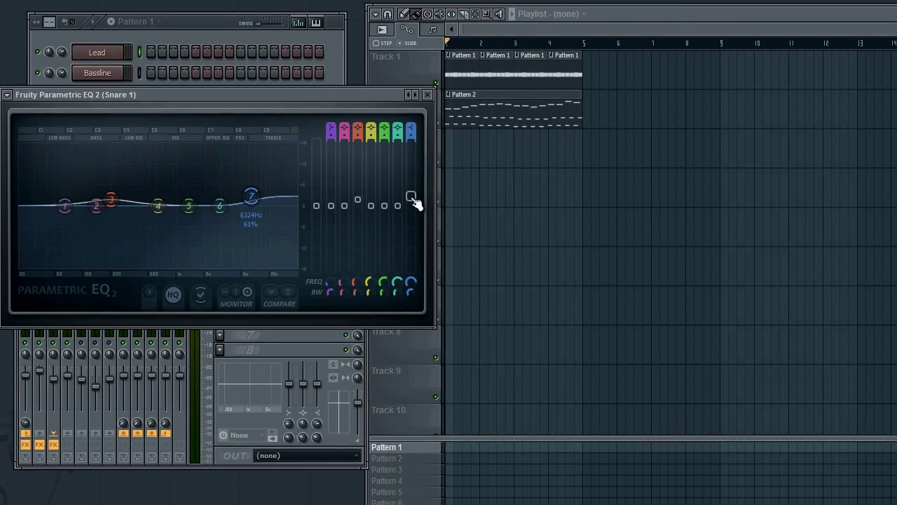
{"action": "left_click_drag", "start_coordinate": [413, 200], "coordinate": [422, 40]}
{"action": "key", "text": "space"}
{"action": "key", "text": "space"}
{"action": "left_click_drag", "start_coordinate": [412, 144], "coordinate": [435, 252]}
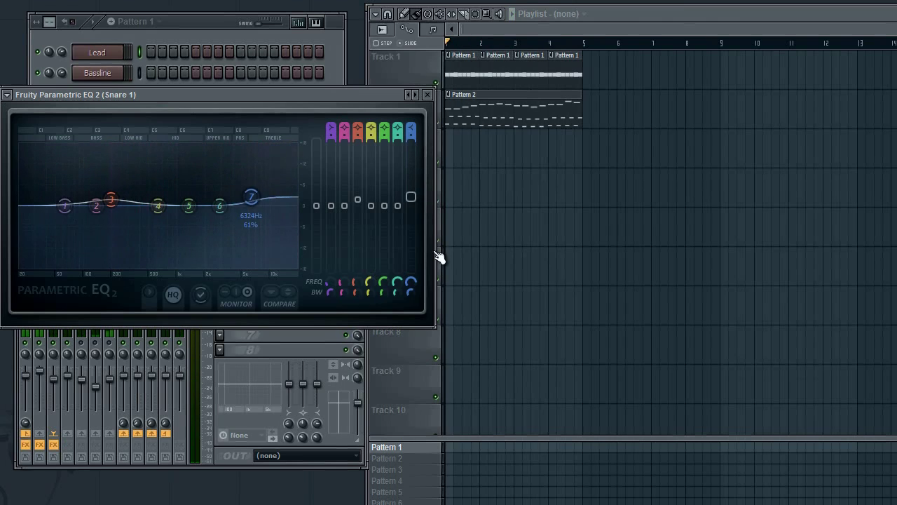
{"action": "key", "text": "space"}
{"action": "key", "text": "space"}
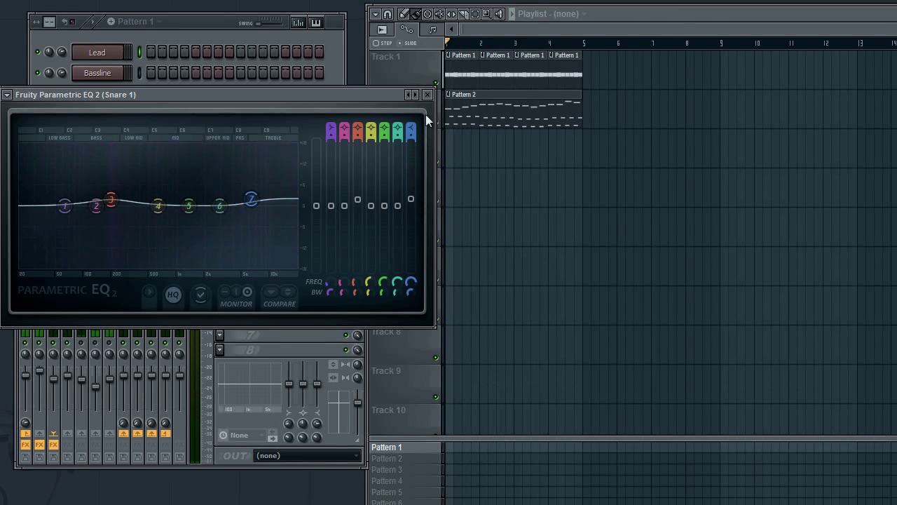
{"action": "left_click", "coordinate": [429, 95]}
Add Fruity Parametric EQ 2 to the Snare 2 track's first effect slot and open its editor.
{"action": "left_click", "coordinate": [68, 275]}
{"action": "left_click", "coordinate": [224, 246]}
{"action": "left_click", "coordinate": [376, 468]}
During playback, boost band 2 of the Snare 2 equalizer at 196 Hz, slightly boost band 7, and close the editor.
{"action": "key", "text": "space"}
{"action": "left_click_drag", "start_coordinate": [345, 206], "coordinate": [344, 195]}
{"action": "left_click_drag", "start_coordinate": [343, 283], "coordinate": [344, 264]}
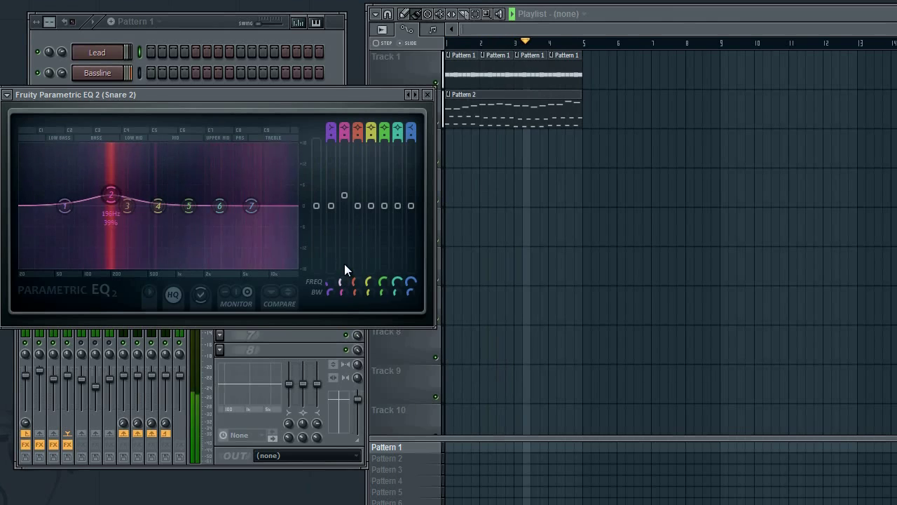
{"action": "left_click_drag", "start_coordinate": [411, 205], "coordinate": [415, 202]}
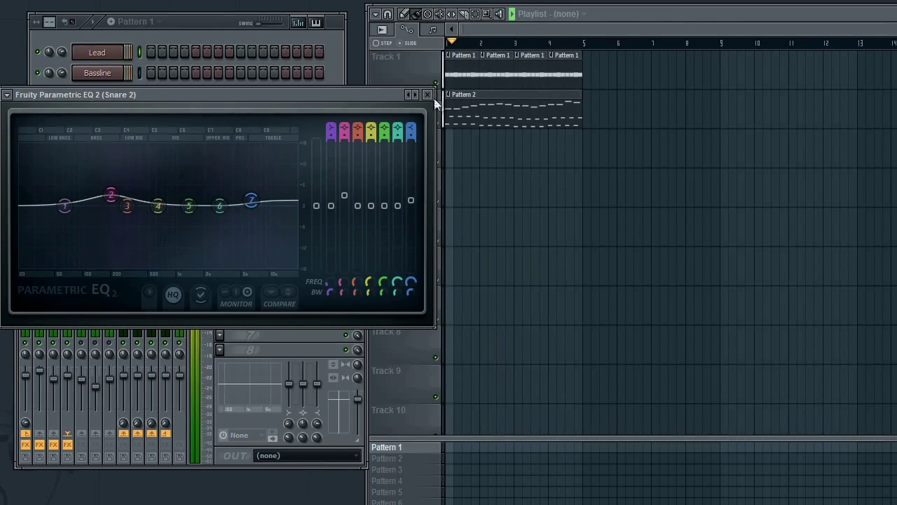
{"action": "left_click", "coordinate": [427, 94]}
Open the Kick Drum's equalizer, slightly boost band 7, and check the change during playback before closing the editor.
{"action": "left_click", "coordinate": [42, 270]}
{"action": "left_click", "coordinate": [262, 249]}
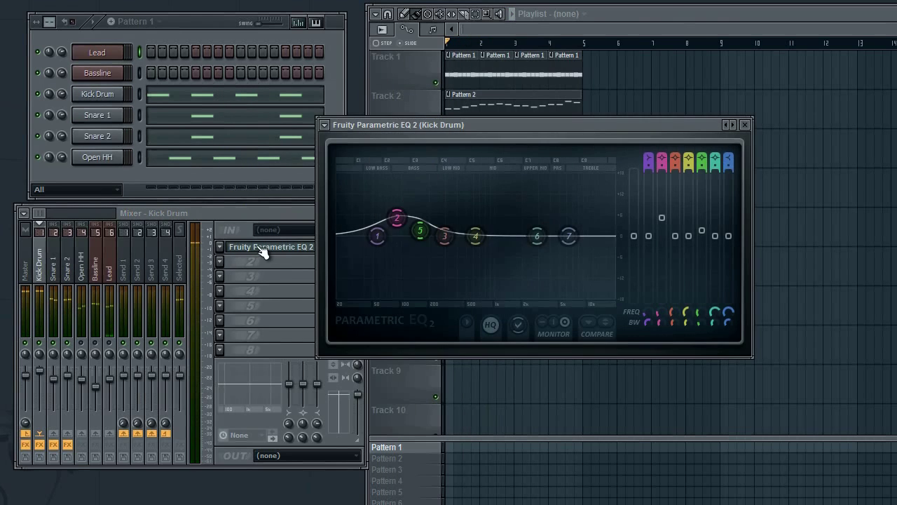
{"action": "left_click_drag", "start_coordinate": [729, 239], "coordinate": [732, 232]}
{"action": "key", "text": "space"}
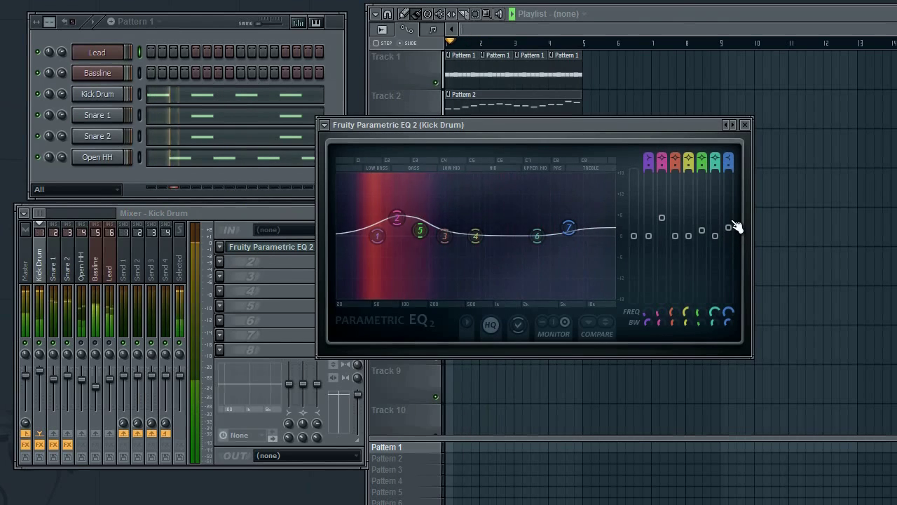
{"action": "left_click", "coordinate": [745, 125]}
{"action": "key", "text": "space"}
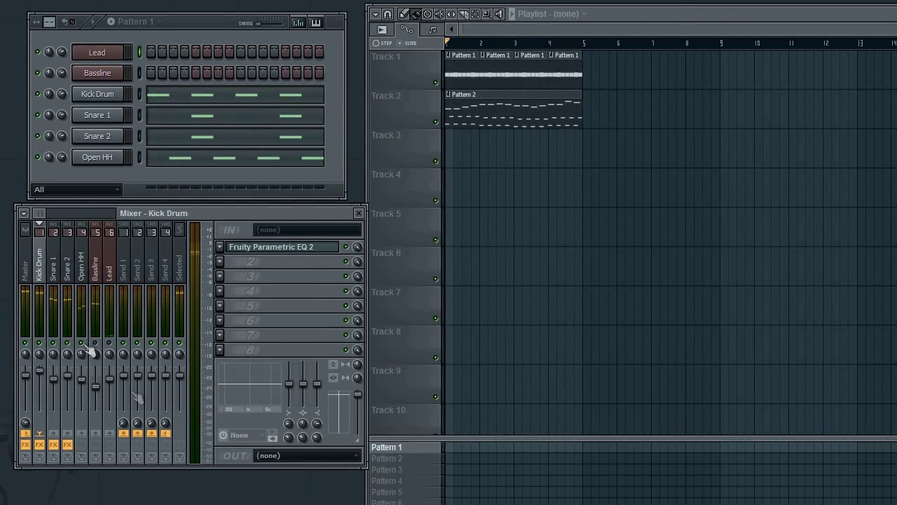
{"action": "key", "text": "space"}
{"action": "left_click", "coordinate": [267, 246]}
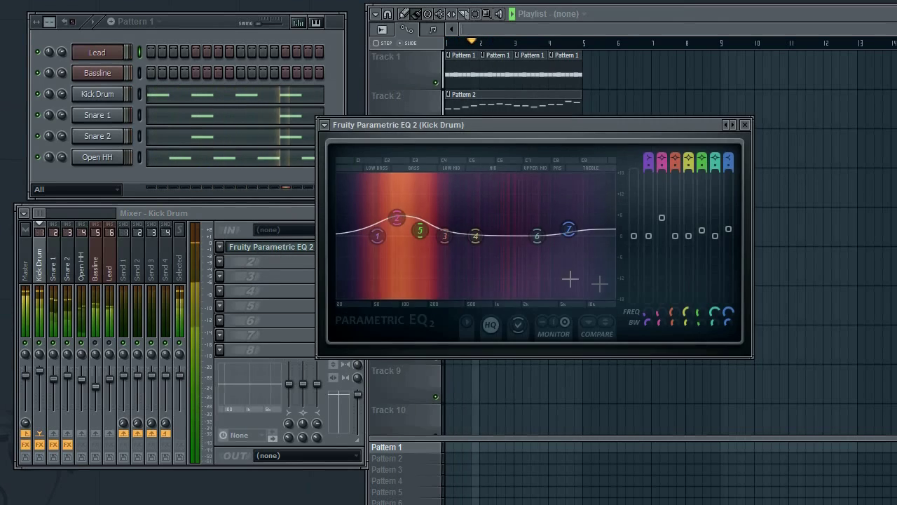
{"action": "left_click", "coordinate": [744, 125]}
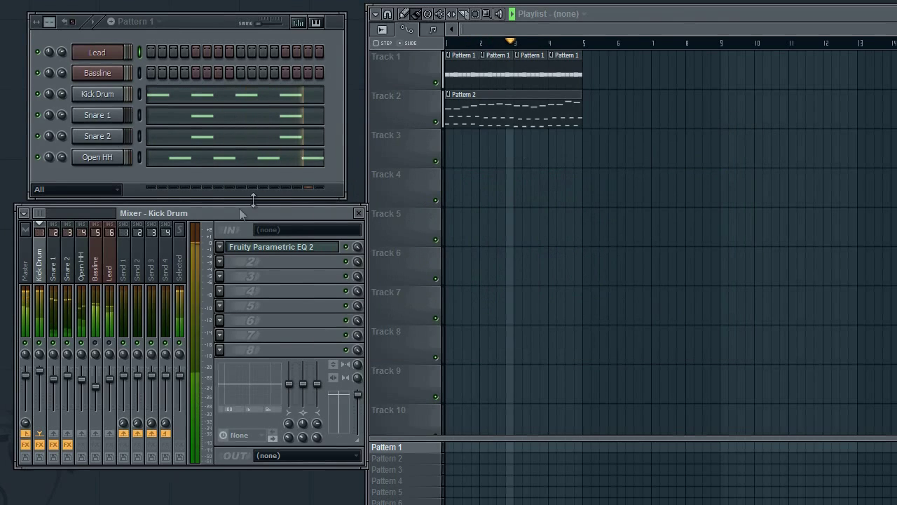
Add Fruity Parametric EQ 2 to the Open HH track's first effect slot and open its editor.
{"action": "left_click", "coordinate": [83, 272]}
{"action": "left_click", "coordinate": [220, 247]}
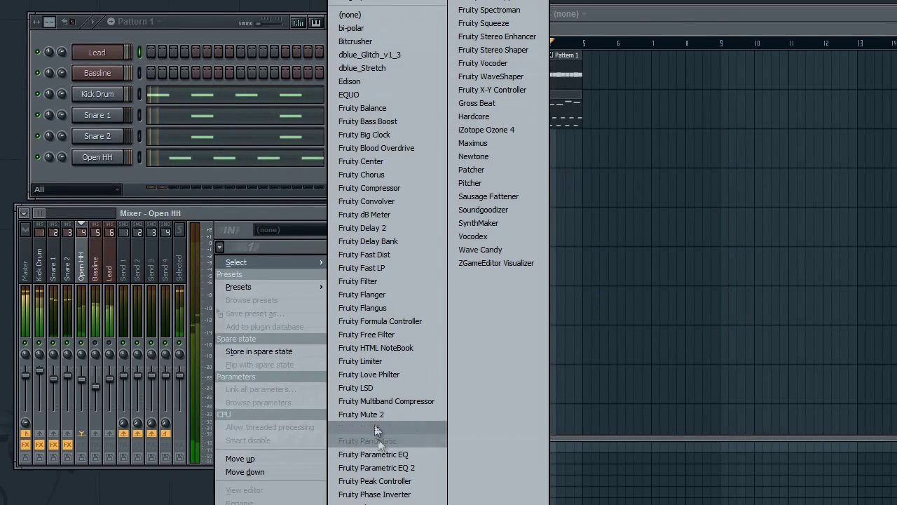
{"action": "left_click", "coordinate": [393, 467]}
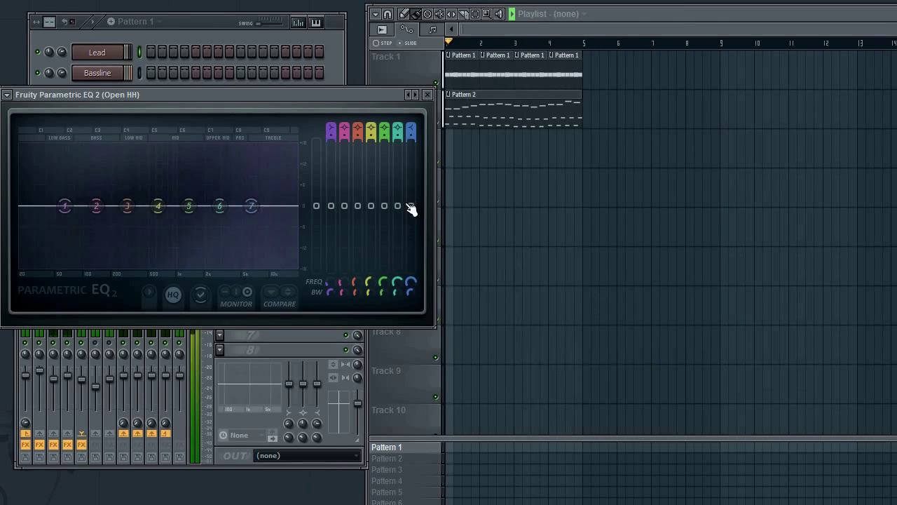
In the Open HH equalizer, raise band 7's frequency, reset its level, and slightly boost band 6 at 7249 Hz.
{"action": "left_click_drag", "start_coordinate": [409, 199], "coordinate": [410, 196]}
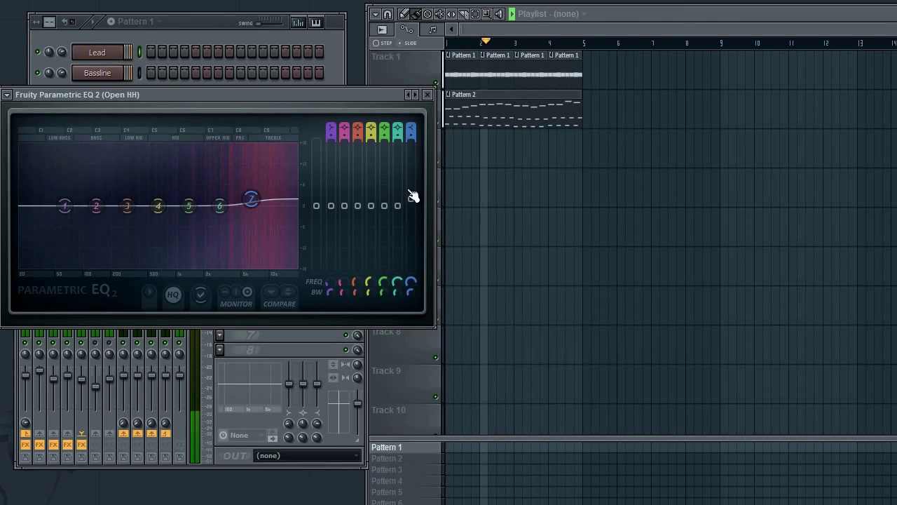
{"action": "left_click_drag", "start_coordinate": [410, 282], "coordinate": [400, 241]}
{"action": "right_click", "coordinate": [411, 200]}
{"action": "left_click", "coordinate": [428, 208]}
{"action": "left_click_drag", "start_coordinate": [398, 209], "coordinate": [399, 202]}
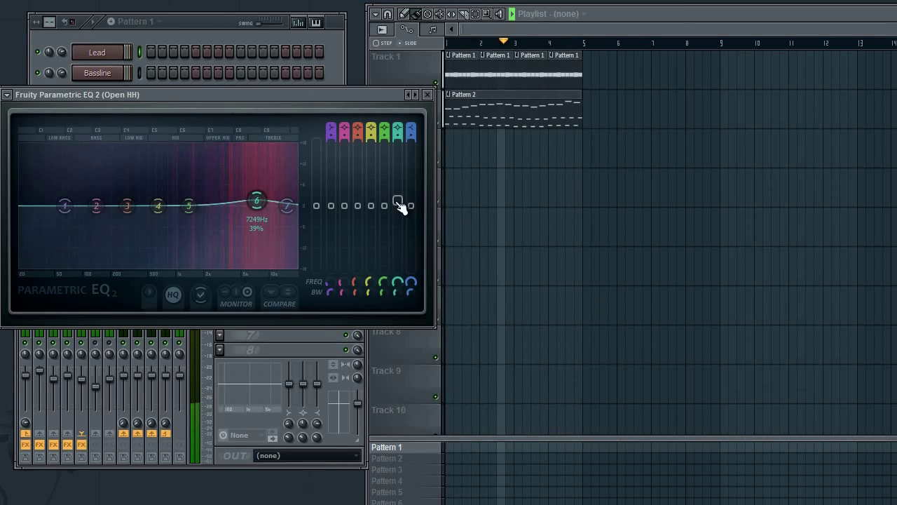
{"action": "left_click", "coordinate": [428, 94]}
{"action": "key", "text": "space"}
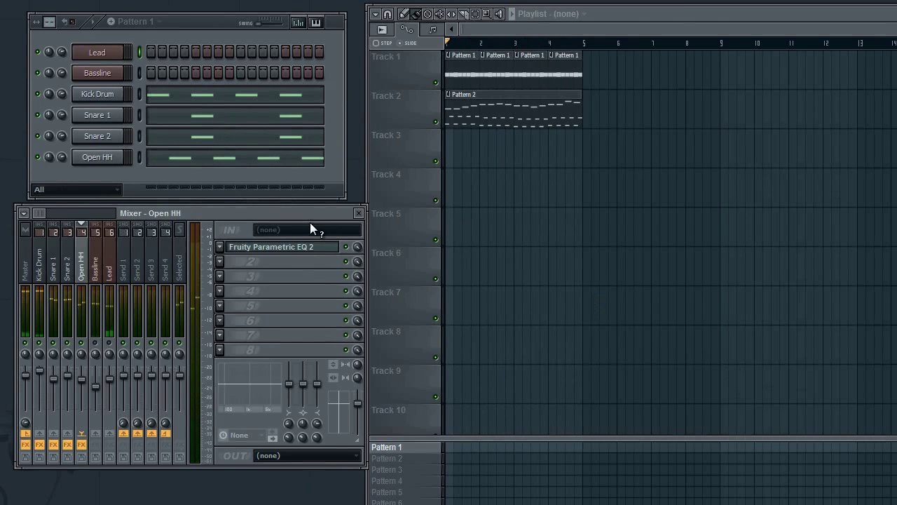
Reopen the Open HH equalizer, review its curve while the song plays, and close it.
{"action": "left_click", "coordinate": [279, 247]}
{"action": "key", "text": "space"}
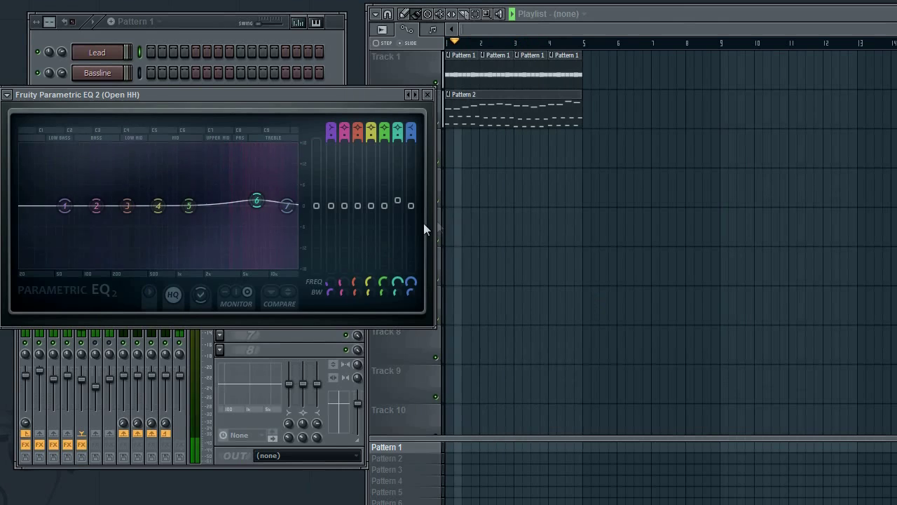
{"action": "left_click", "coordinate": [428, 94]}
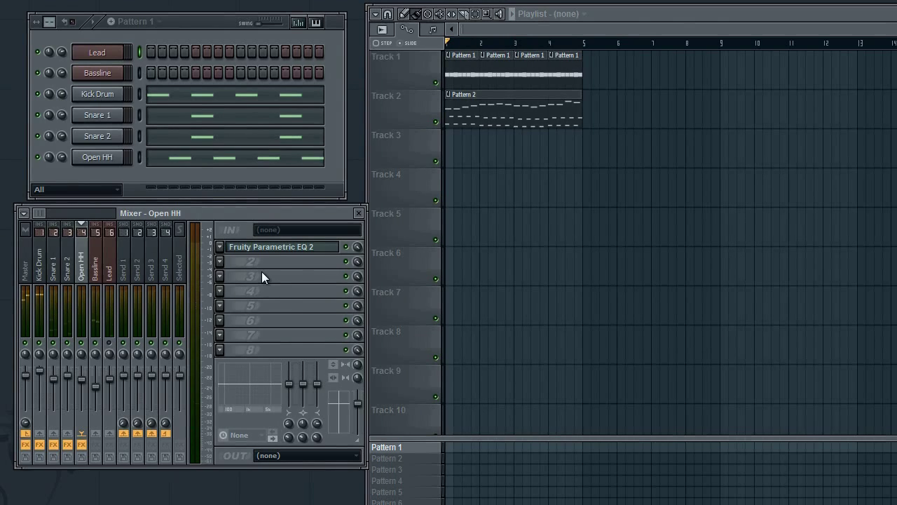
Add Fruity Parametric EQ 2 to the Bassline track's first effect slot and reposition its editor window.
{"action": "left_click", "coordinate": [101, 276]}
{"action": "left_click", "coordinate": [228, 247]}
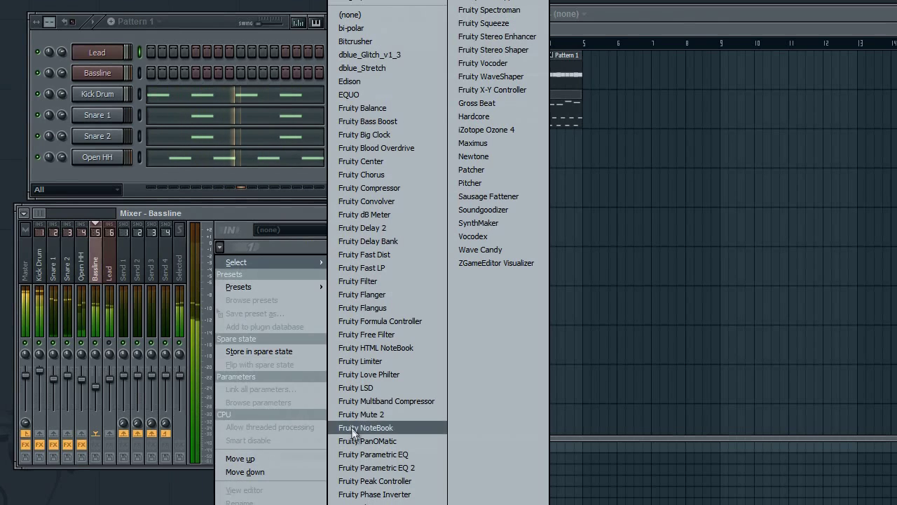
{"action": "left_click", "coordinate": [373, 467]}
{"action": "left_click_drag", "start_coordinate": [366, 94], "coordinate": [399, 98]}
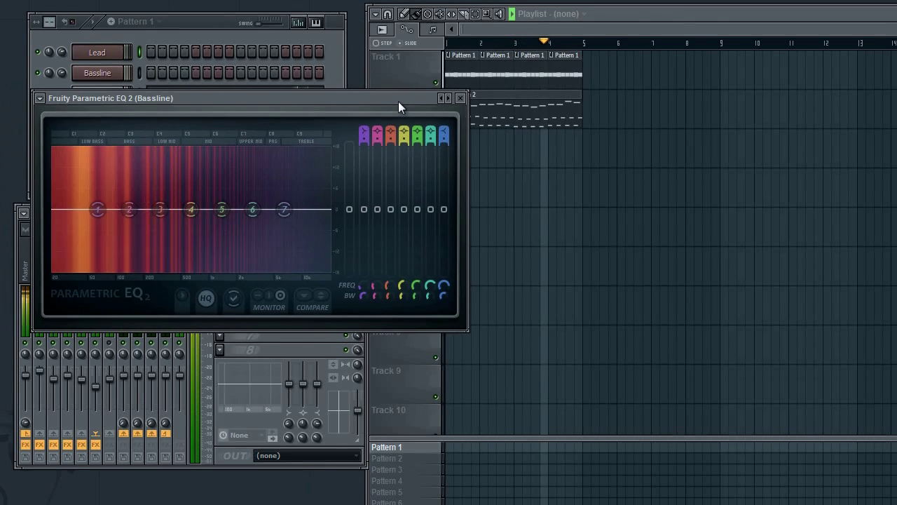
Try lowering band 1 of the Bassline equalizer to 35 Hz and examine the track's low frequencies during playback.
{"action": "left_click_drag", "start_coordinate": [368, 288], "coordinate": [371, 316]}
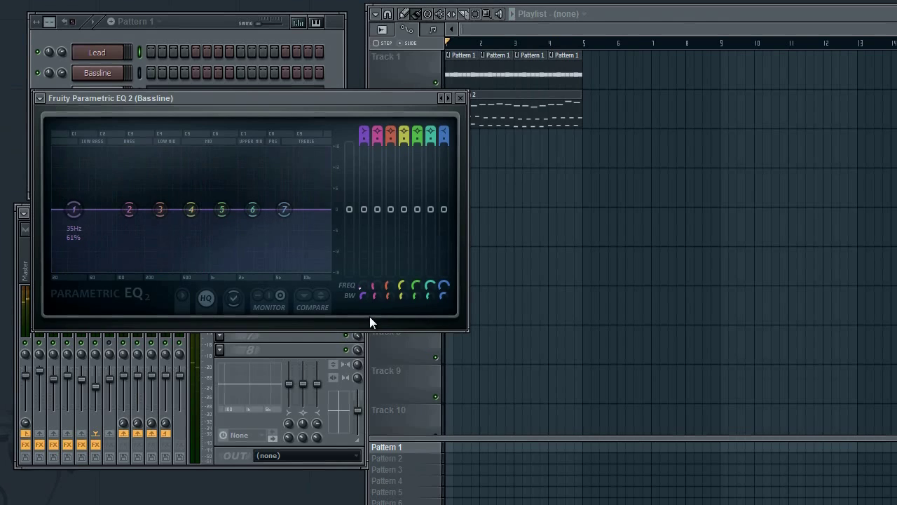
{"action": "key", "text": "space"}
{"action": "key", "text": "space"}
{"action": "mouse_move", "coordinate": [76, 214]}
{"action": "key", "text": "space"}
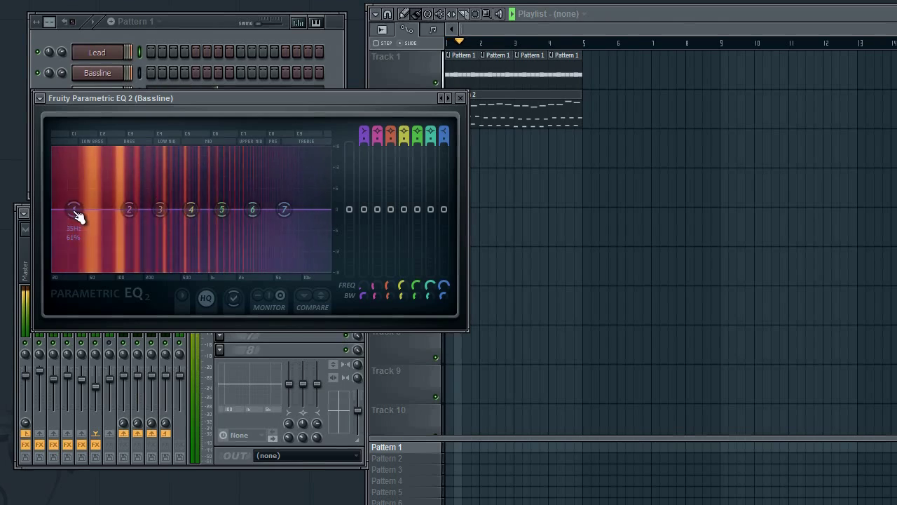
{"action": "key", "text": "space"}
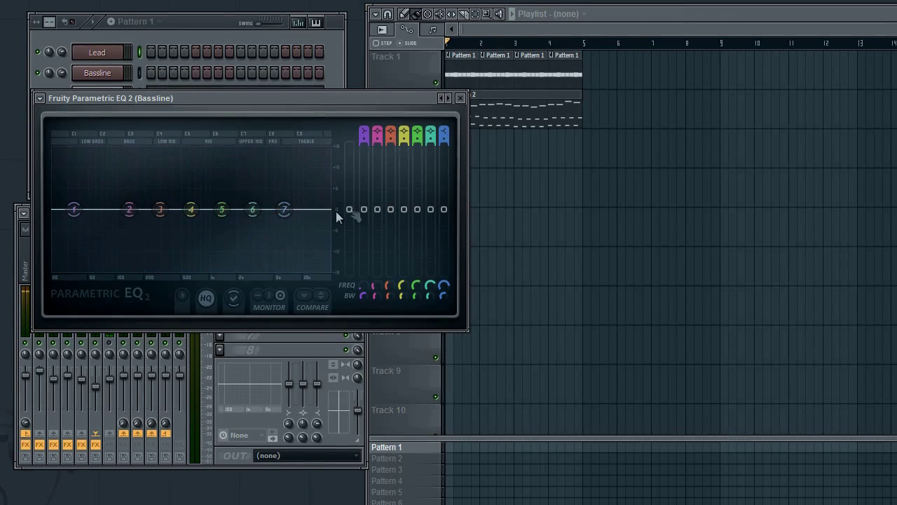
Reset band 1's frequency in the Bassline equalizer, try a full cut on that band, and reset its level.
{"action": "right_click", "coordinate": [368, 287]}
{"action": "left_click", "coordinate": [372, 295]}
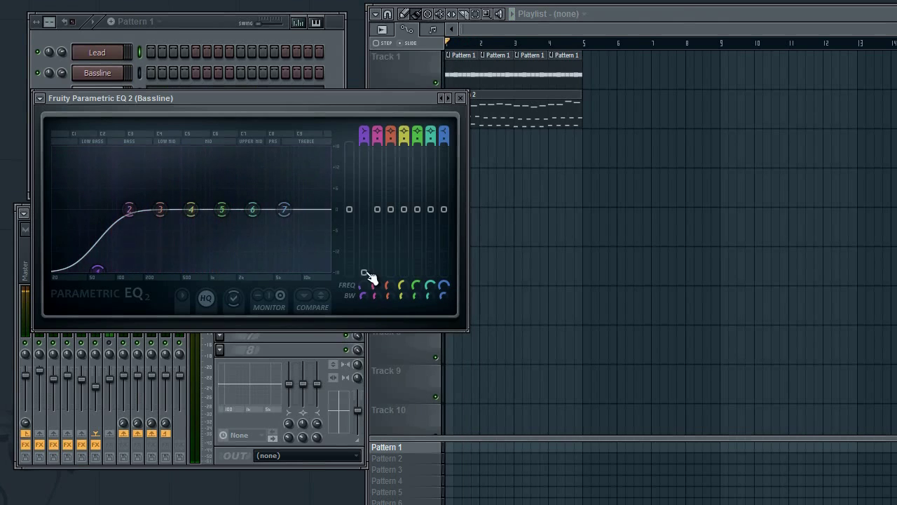
{"action": "right_click", "coordinate": [364, 227]}
{"action": "left_click", "coordinate": [387, 235]}
{"action": "right_click", "coordinate": [365, 276]}
{"action": "left_click", "coordinate": [384, 279]}
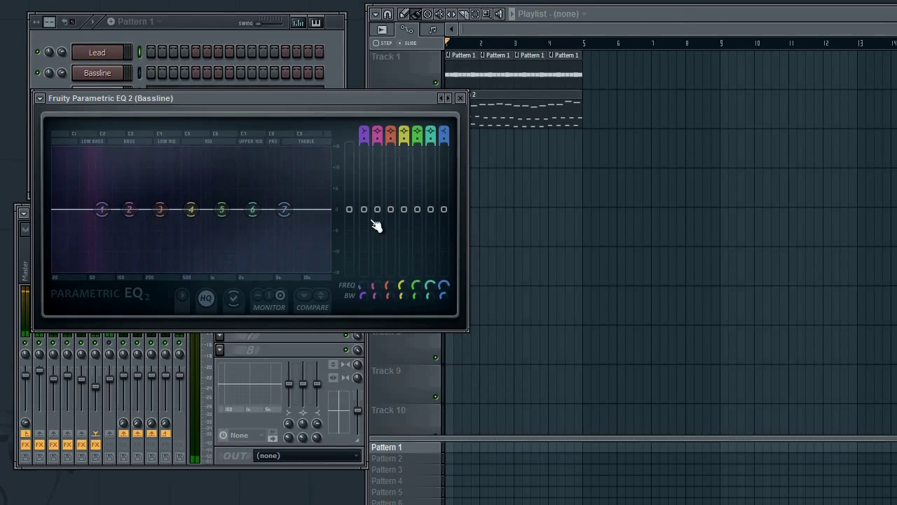
Cut band 1 fully and slightly boost band 2 in the Bassline equalizer, check it during playback, and close the editor.
{"action": "left_click_drag", "start_coordinate": [366, 213], "coordinate": [365, 275]}
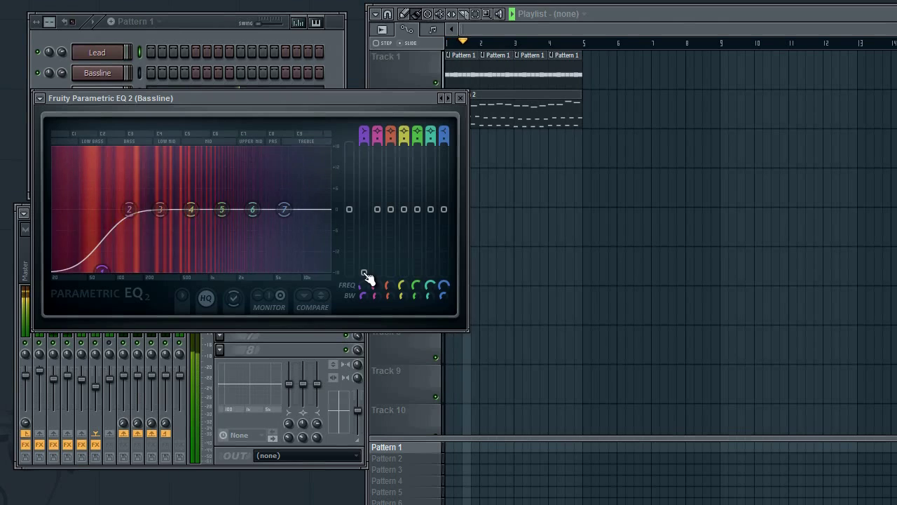
{"action": "left_click_drag", "start_coordinate": [378, 209], "coordinate": [378, 201]}
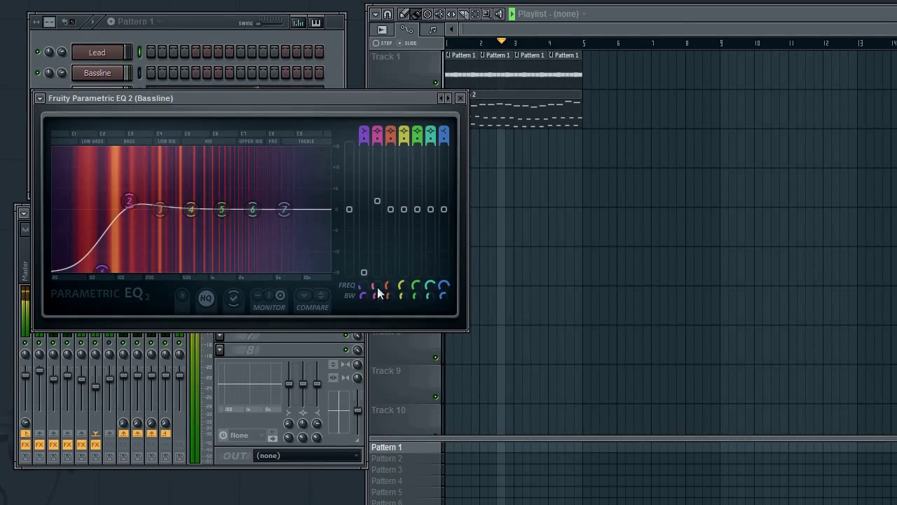
{"action": "left_click", "coordinate": [460, 98]}
{"action": "left_click", "coordinate": [266, 249]}
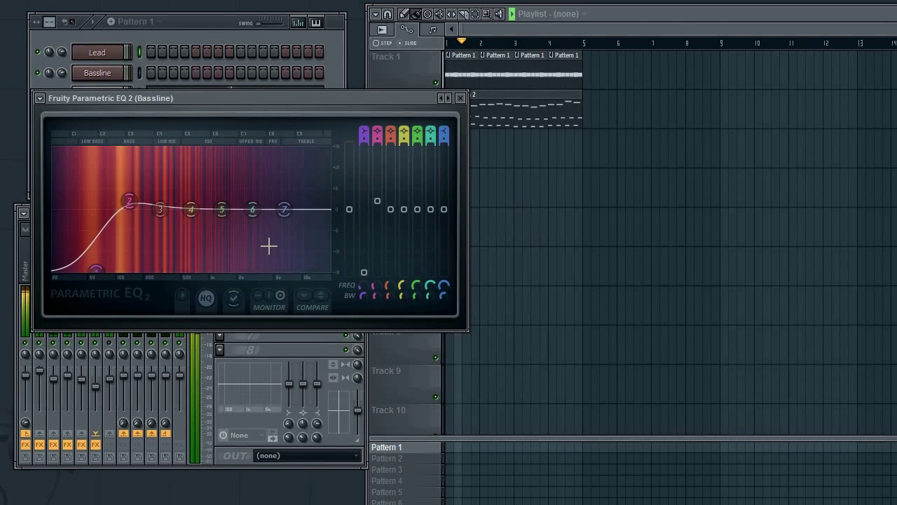
{"action": "left_click", "coordinate": [460, 98]}
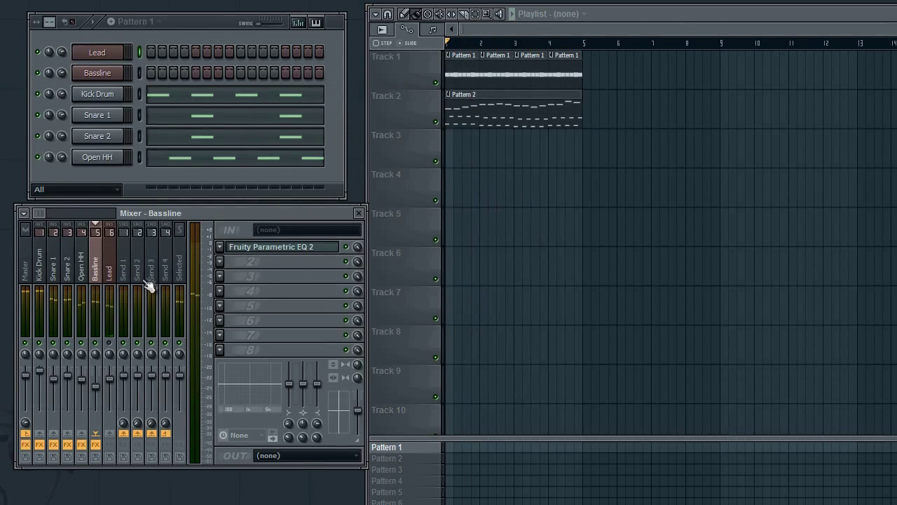
Add another Fruity Parametric EQ 2 to the Bassline track's second effect slot and open its editor.
{"action": "left_click", "coordinate": [220, 264]}
{"action": "mouse_move", "coordinate": [236, 279]}
{"action": "left_click", "coordinate": [412, 466]}
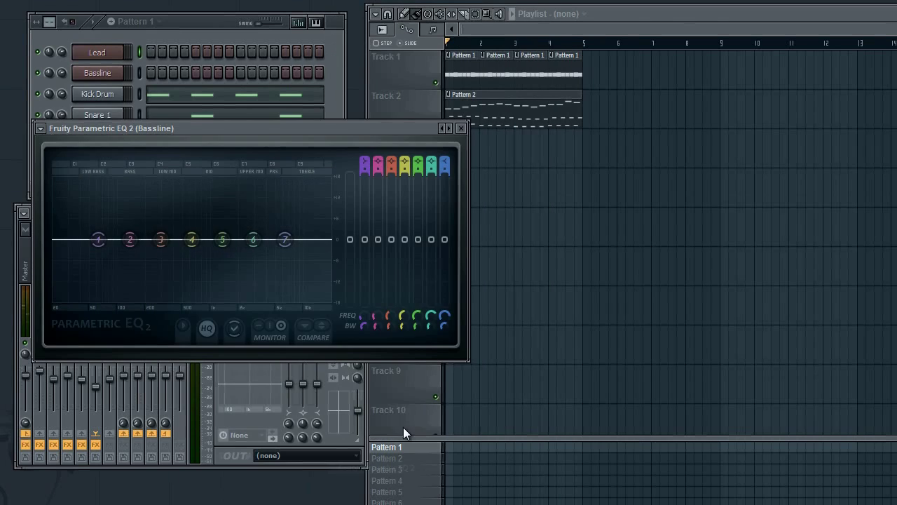
During playback, cut band 1 fully in the Bassline's second equalizer, lower that band's frequency below 67 Hz, and close the editor.
{"action": "key", "text": "space"}
{"action": "left_click_drag", "start_coordinate": [364, 239], "coordinate": [364, 302]}
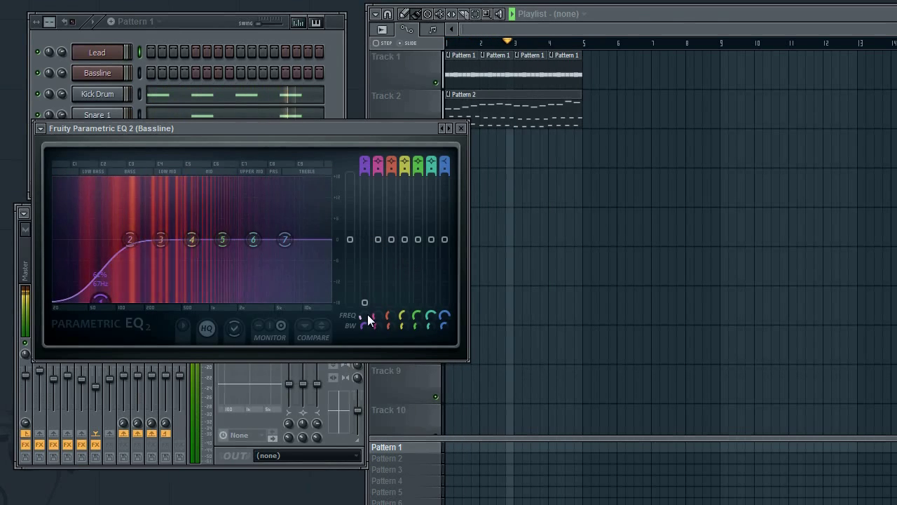
{"action": "left_click_drag", "start_coordinate": [367, 316], "coordinate": [369, 334]}
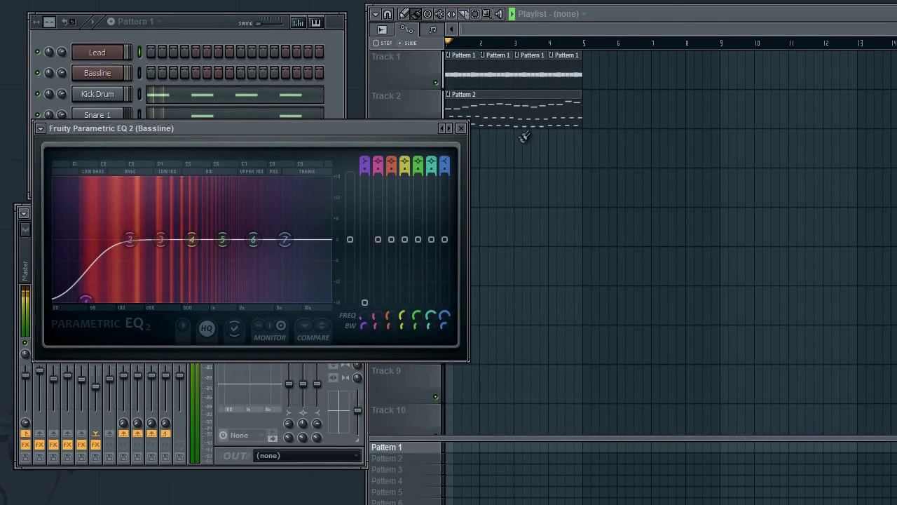
{"action": "left_click", "coordinate": [460, 128]}
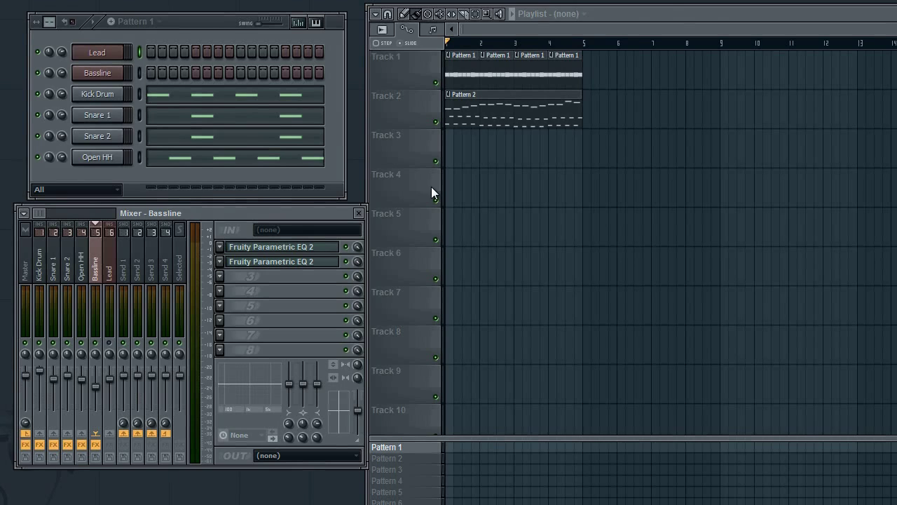
Open the Bassline equalizer that cuts only band 1, check it during playback, and close its editor.
{"action": "left_click", "coordinate": [219, 246]}
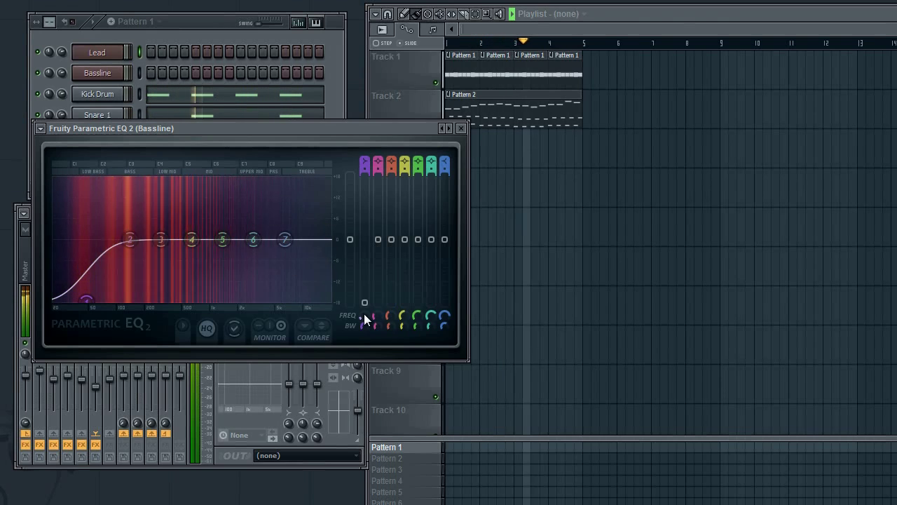
{"action": "key", "text": "space"}
{"action": "left_click", "coordinate": [460, 129]}
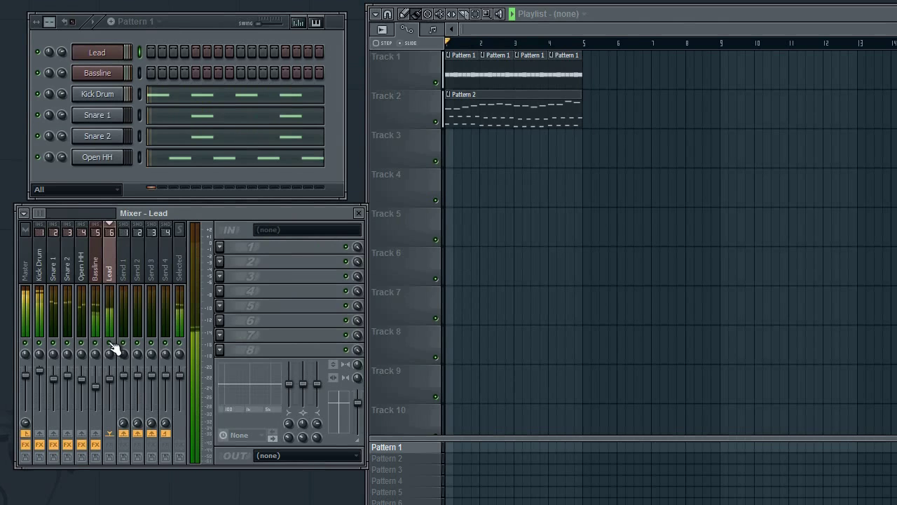
Add a Fruity Parametric EQ 2 to the Lead track's first effect slot.
{"action": "left_click", "coordinate": [219, 247]}
{"action": "mouse_move", "coordinate": [232, 262]}
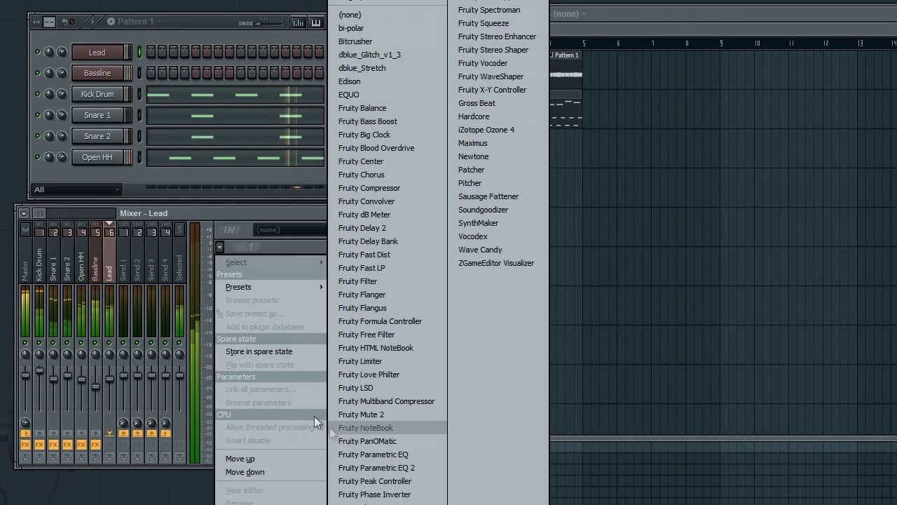
{"action": "left_click", "coordinate": [367, 464]}
In the Lead equalizer, slightly cut band 2, slightly boost bands 4, 6 and 7, and lower band 4's frequency.
{"action": "left_click_drag", "start_coordinate": [344, 206], "coordinate": [372, 201]}
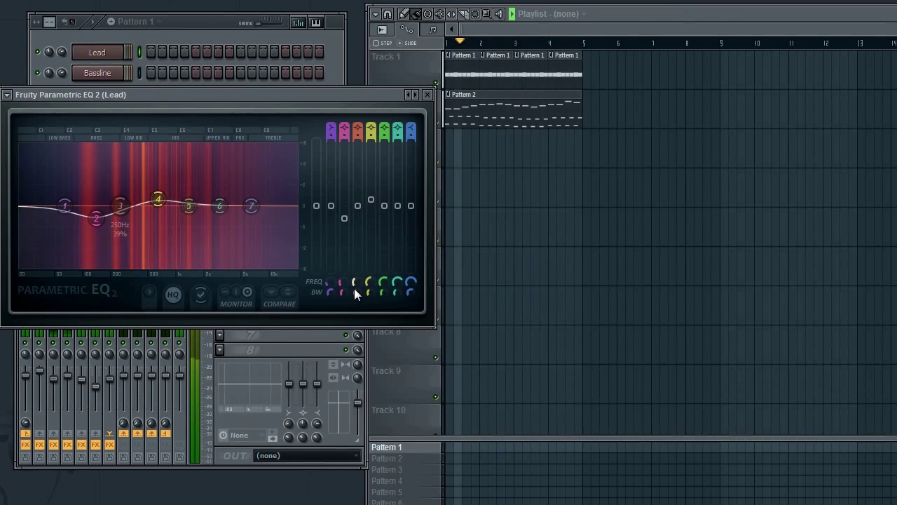
{"action": "left_click_drag", "start_coordinate": [369, 284], "coordinate": [375, 297]}
{"action": "left_click_drag", "start_coordinate": [398, 206], "coordinate": [411, 197]}
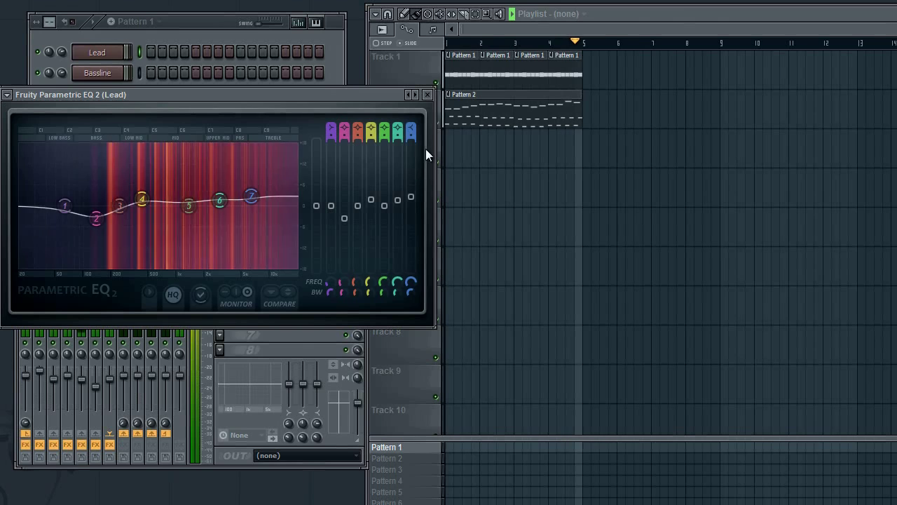
{"action": "left_click_drag", "start_coordinate": [399, 200], "coordinate": [401, 194]}
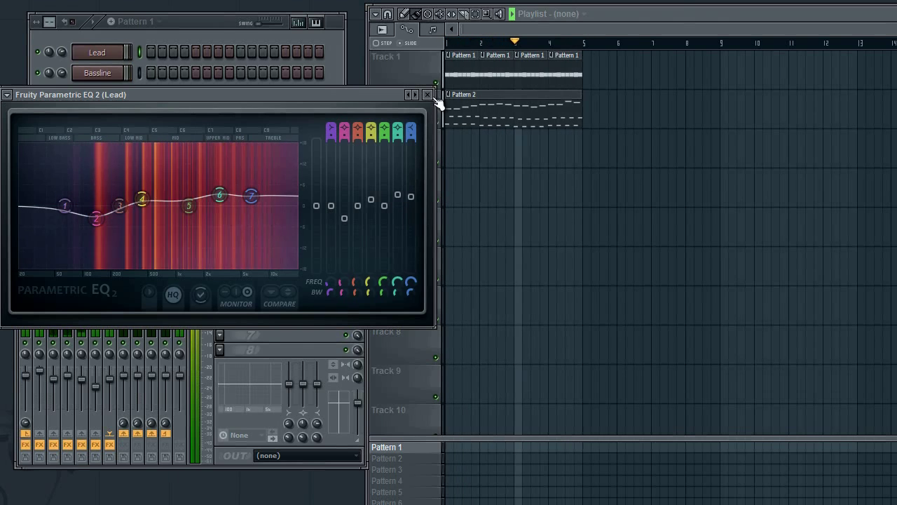
Cut the Lead equalizer's band 1 fully at a lower frequency, ease band 2's cut and lower its frequency, and close the editor.
{"action": "left_click_drag", "start_coordinate": [331, 205], "coordinate": [325, 163]}
{"action": "left_click_drag", "start_coordinate": [325, 309], "coordinate": [336, 326]}
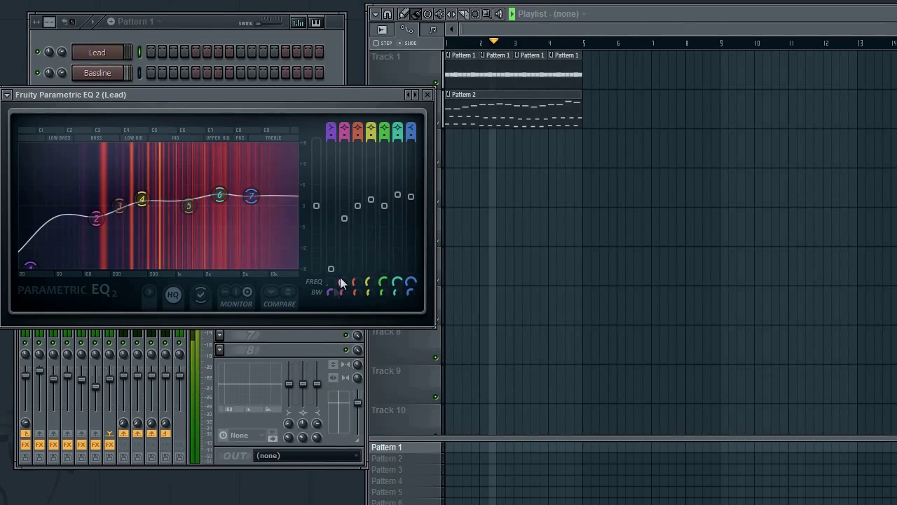
{"action": "left_click_drag", "start_coordinate": [344, 218], "coordinate": [344, 213]}
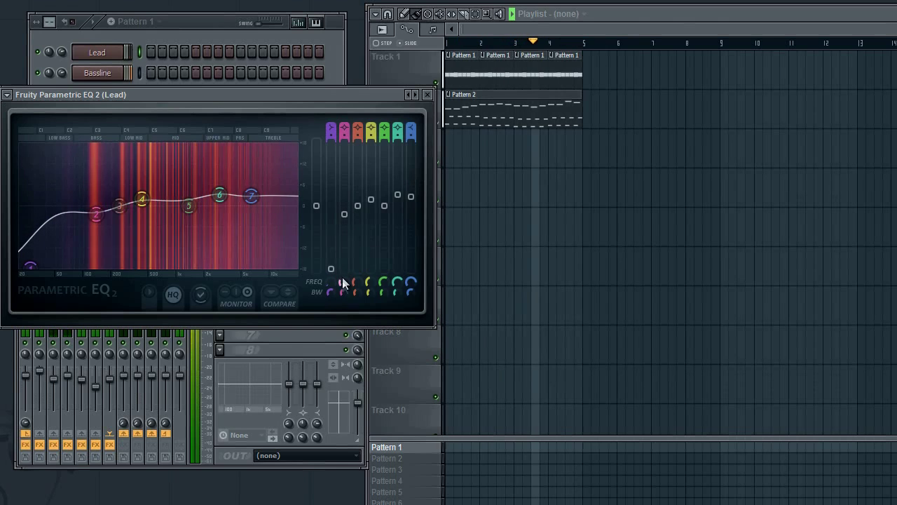
{"action": "left_click_drag", "start_coordinate": [342, 281], "coordinate": [342, 292]}
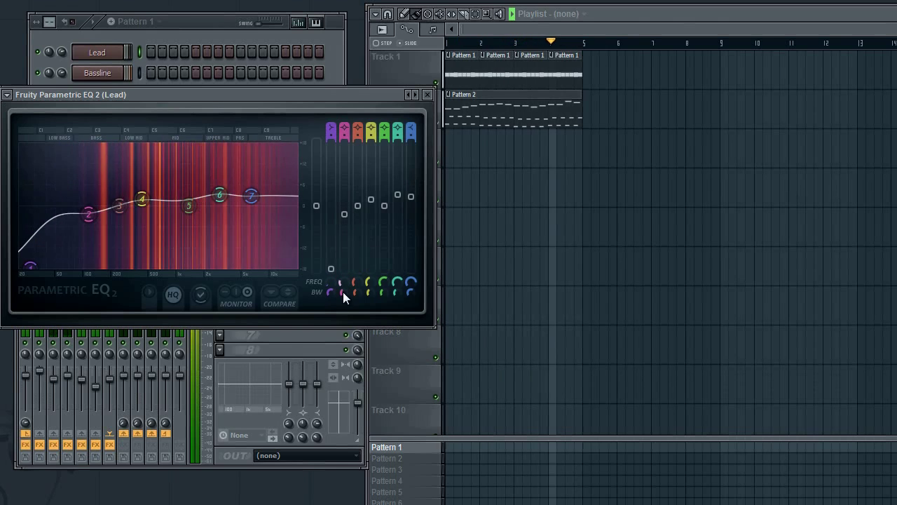
{"action": "left_click", "coordinate": [429, 95]}
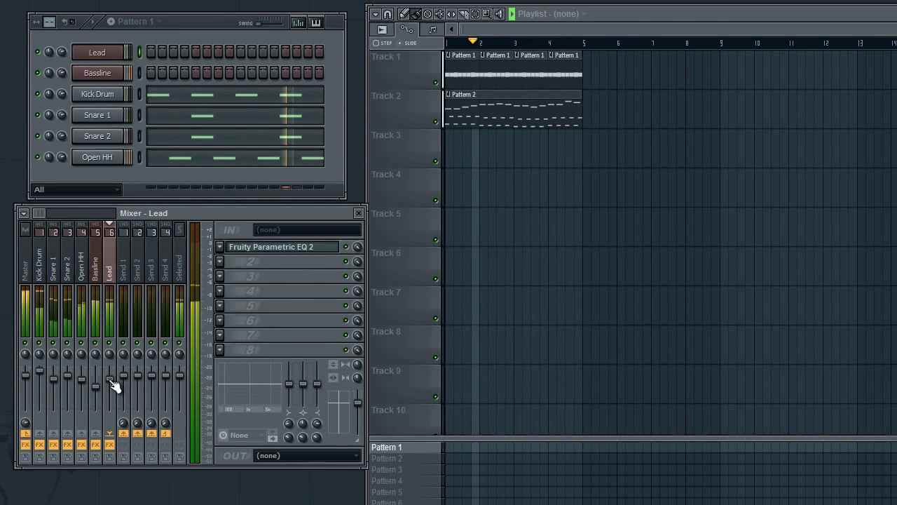
Slightly raise band 2's boost in the Kick Drum equalizer, sweeping that band's frequency up and back down during playback.
{"action": "left_click", "coordinate": [41, 266]}
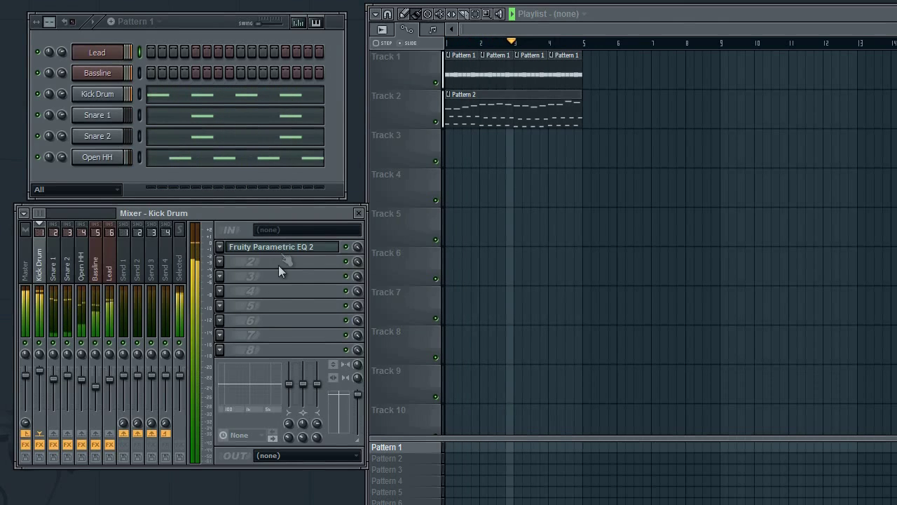
{"action": "left_click", "coordinate": [280, 249]}
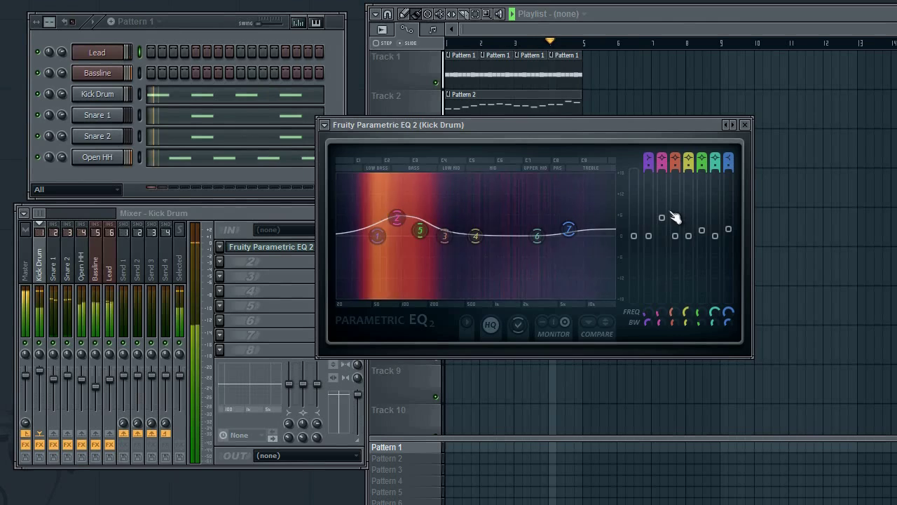
{"action": "left_click_drag", "start_coordinate": [663, 207], "coordinate": [663, 211]}
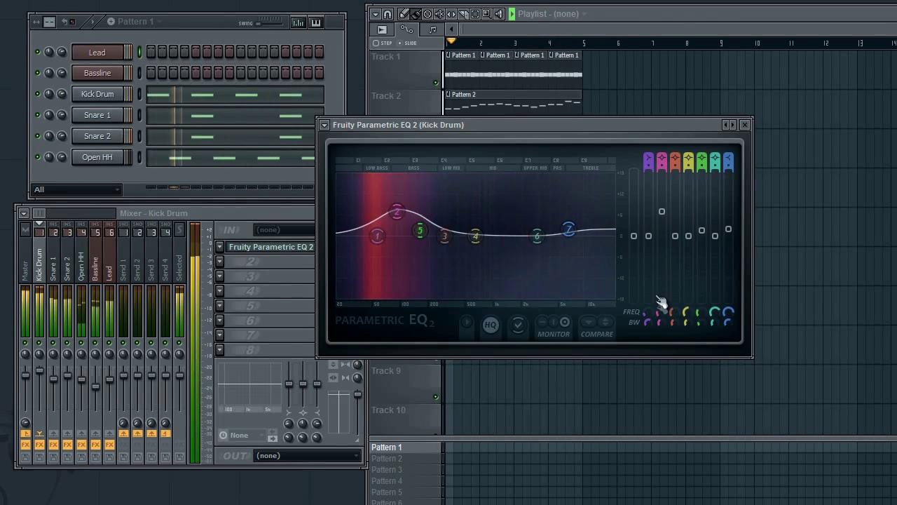
{"action": "left_click_drag", "start_coordinate": [660, 314], "coordinate": [661, 296]}
{"action": "left_click_drag", "start_coordinate": [664, 213], "coordinate": [663, 212]}
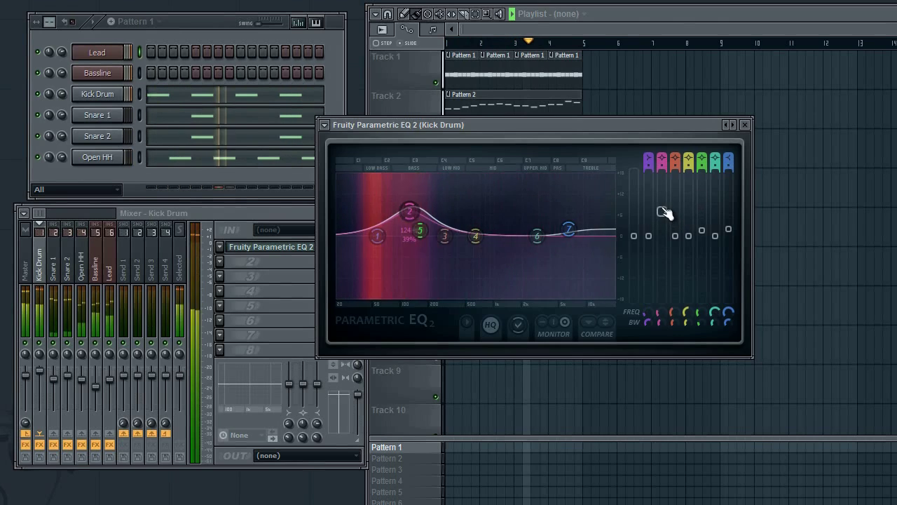
{"action": "left_click_drag", "start_coordinate": [659, 317], "coordinate": [659, 326]}
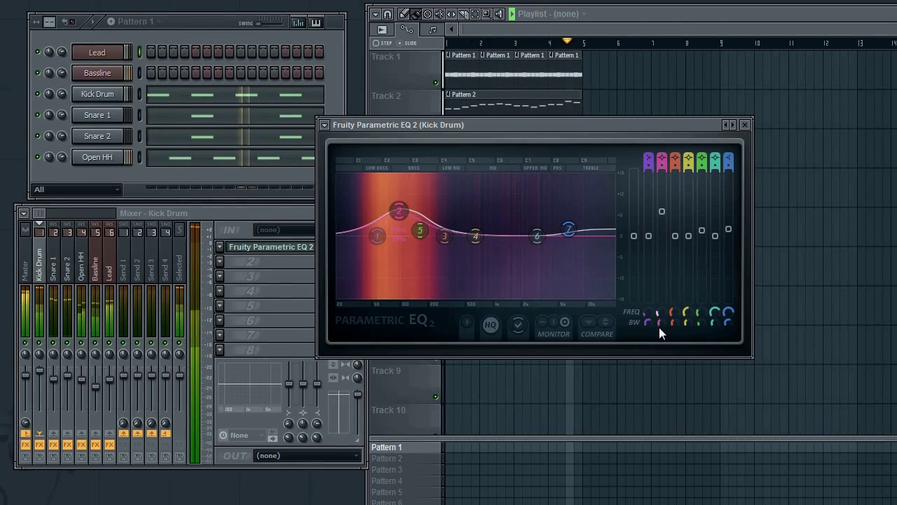
{"action": "left_click_drag", "start_coordinate": [661, 210], "coordinate": [663, 219]}
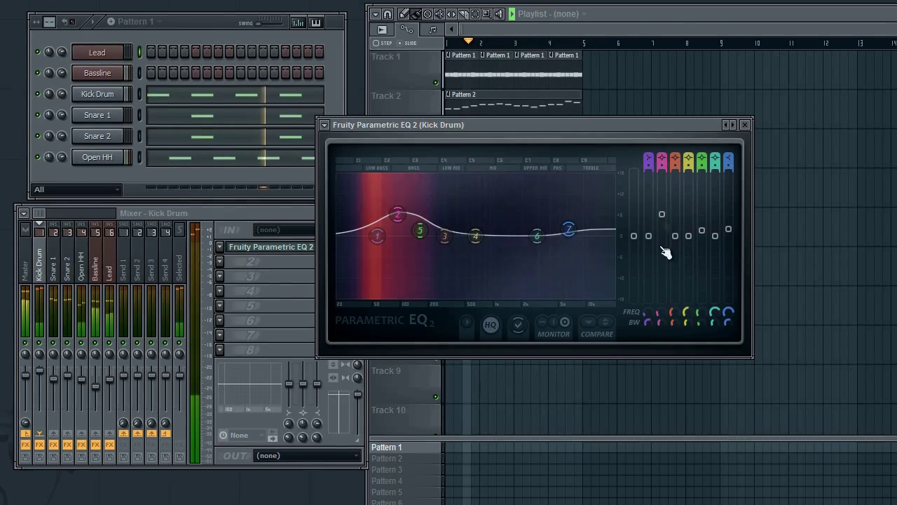
Rebalance the mixer volumes: lower Kick Drum slightly, reset Snare 2, raise Snare 1 slightly, and lower Lead slightly.
{"action": "left_click", "coordinate": [48, 377]}
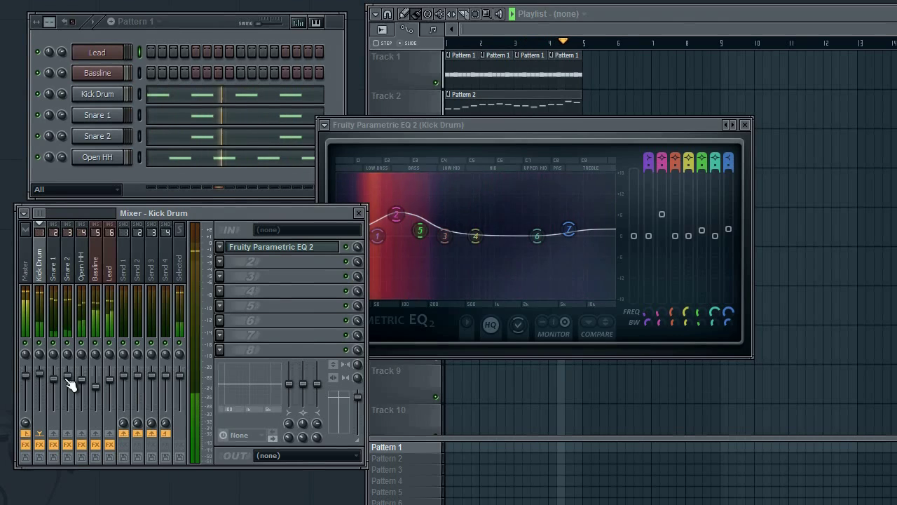
{"action": "right_click", "coordinate": [65, 374]}
{"action": "left_click", "coordinate": [74, 383]}
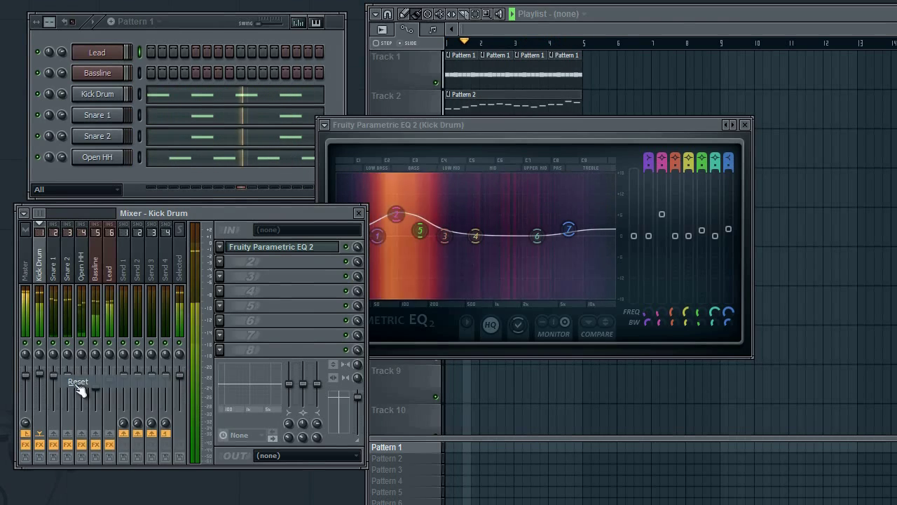
{"action": "left_click", "coordinate": [58, 382]}
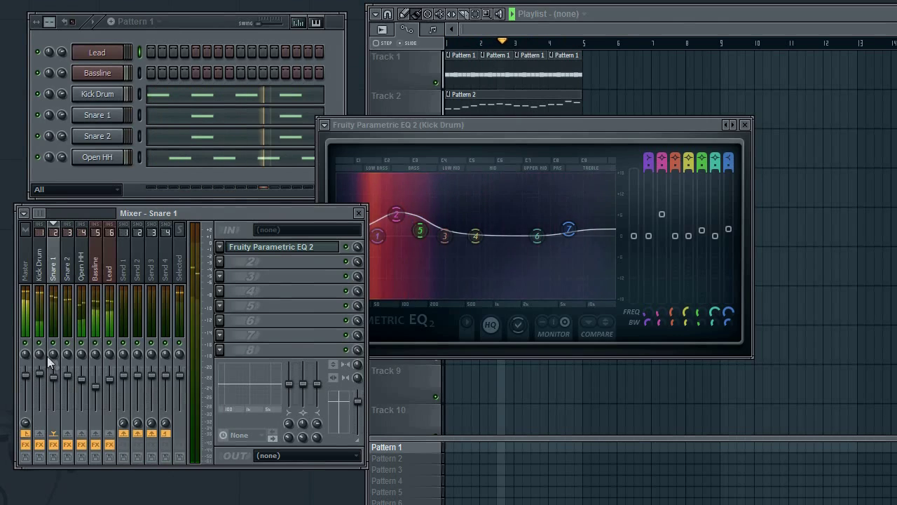
{"action": "left_click", "coordinate": [115, 383]}
Slightly boost band 6 and lower its frequency in the Bassline's second-slot equalizer, and close that editor.
{"action": "left_click", "coordinate": [97, 273]}
{"action": "left_click", "coordinate": [250, 261]}
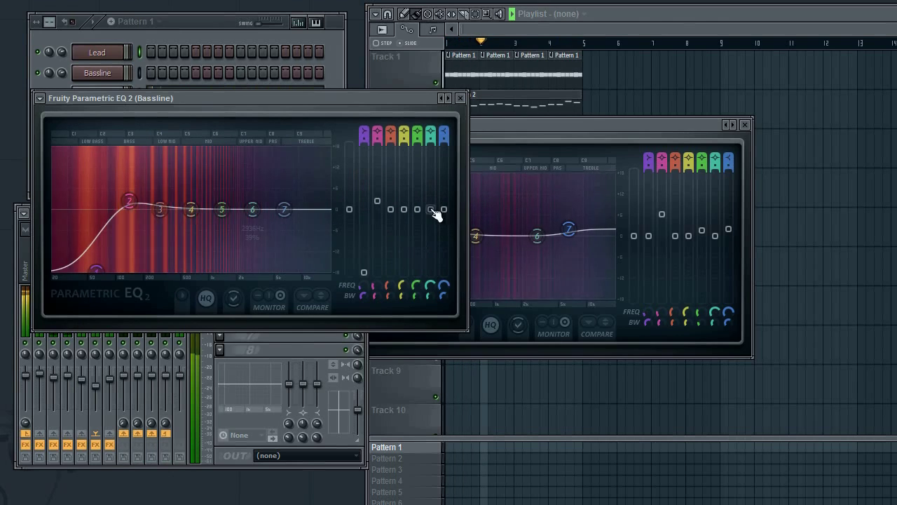
{"action": "left_click_drag", "start_coordinate": [431, 209], "coordinate": [430, 199]}
{"action": "left_click_drag", "start_coordinate": [431, 286], "coordinate": [434, 314]}
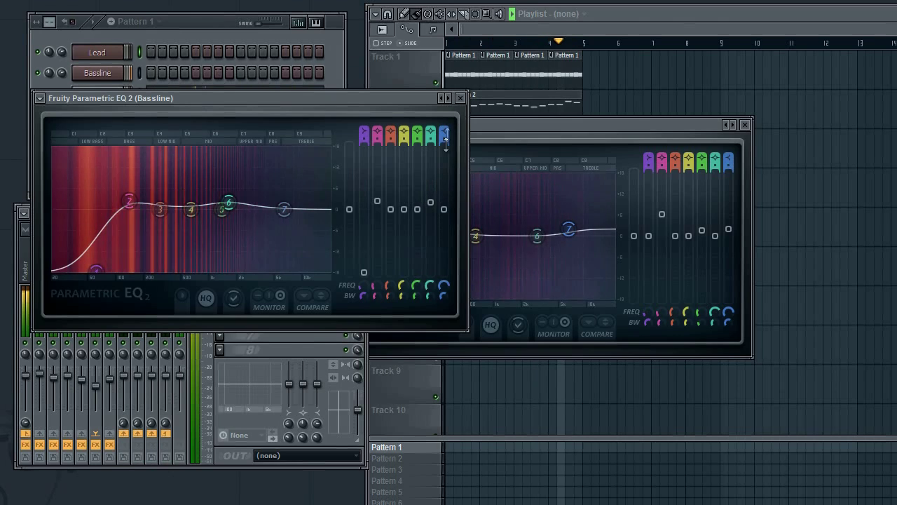
{"action": "left_click", "coordinate": [460, 99]}
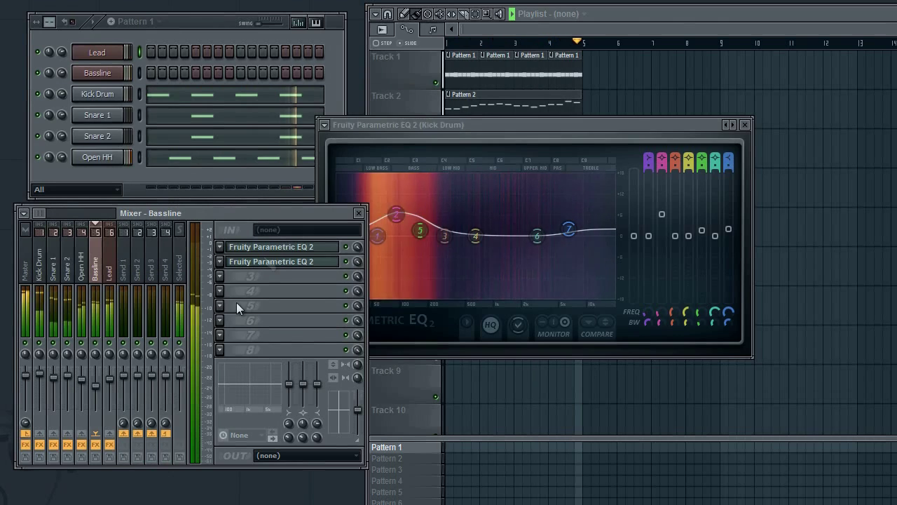
Close the Kick Drum equalizer and lower the Lead track's volume slightly.
{"action": "left_click", "coordinate": [112, 386]}
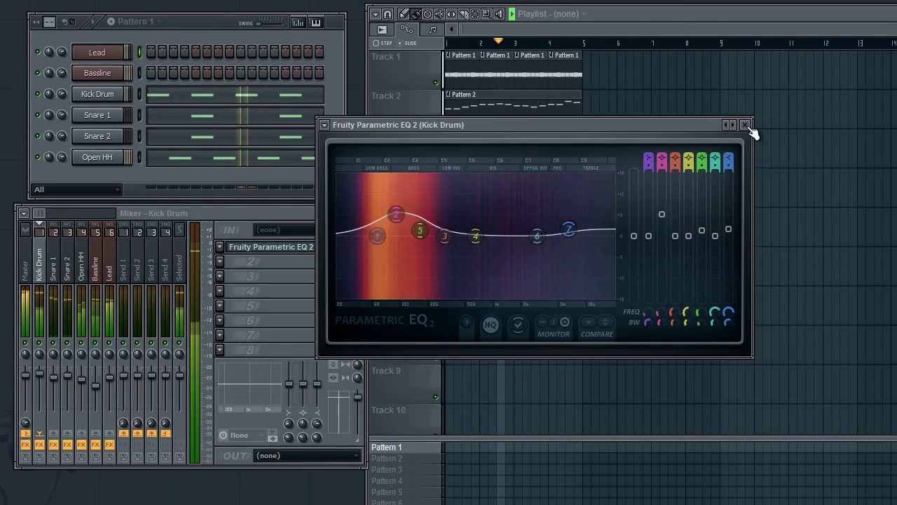
{"action": "left_click", "coordinate": [745, 125]}
{"action": "left_click", "coordinate": [112, 383]}
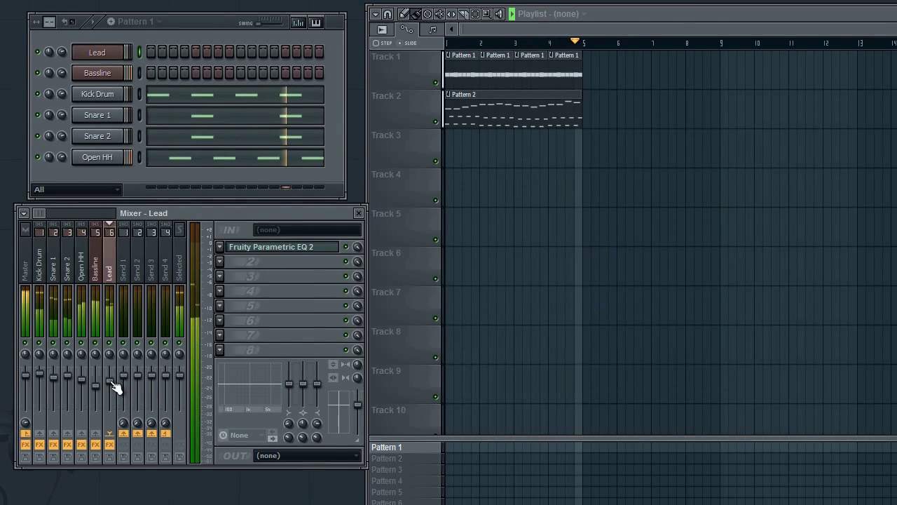
Raise band 5's frequency and boost its level in the Kick Drum equalizer, and close the editor.
{"action": "left_click", "coordinate": [41, 261]}
{"action": "left_click", "coordinate": [330, 246]}
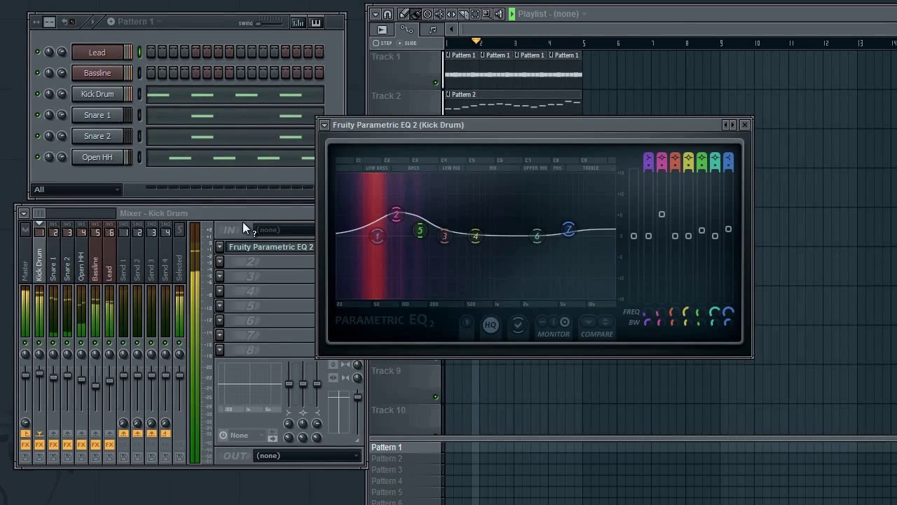
{"action": "left_click_drag", "start_coordinate": [703, 311], "coordinate": [701, 294]}
{"action": "left_click_drag", "start_coordinate": [703, 232], "coordinate": [703, 209]}
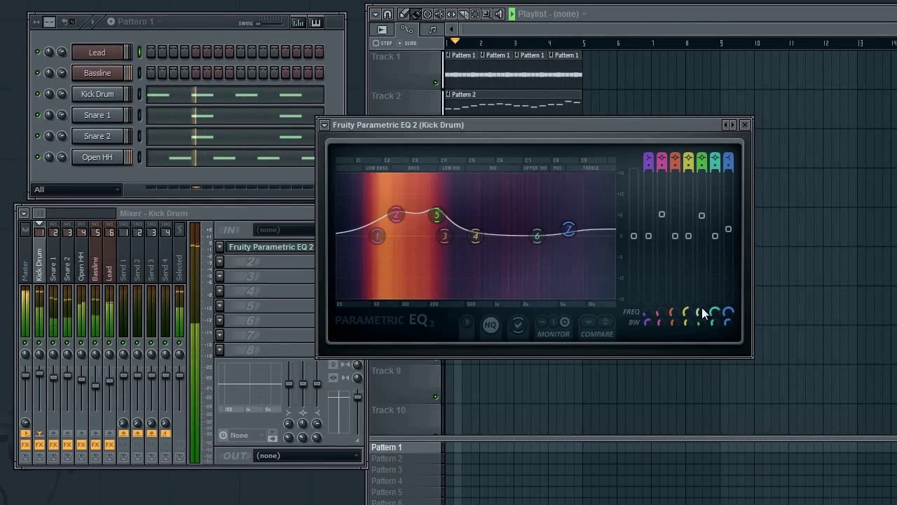
{"action": "left_click", "coordinate": [744, 125]}
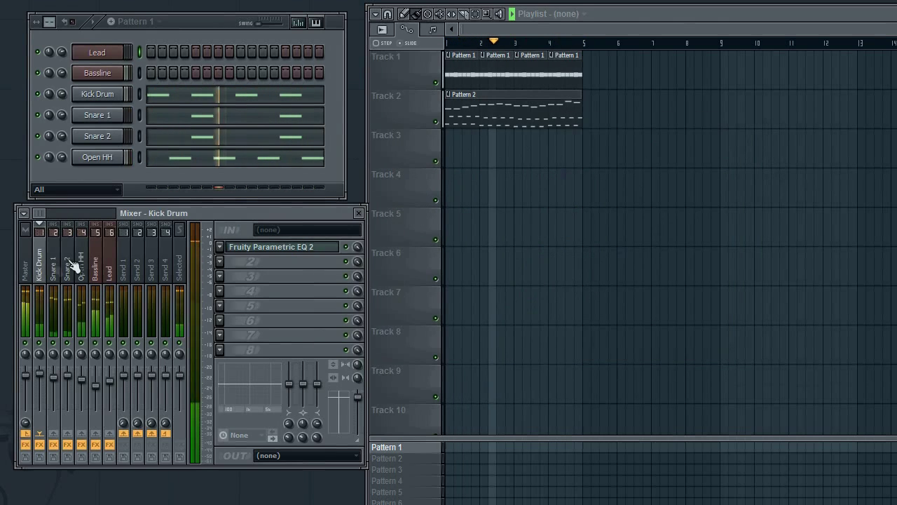
Reset the gain of the Fruity Limiter on the Master track, check it during playback, and close the limiter.
{"action": "left_click", "coordinate": [25, 266]}
{"action": "left_click", "coordinate": [256, 350]}
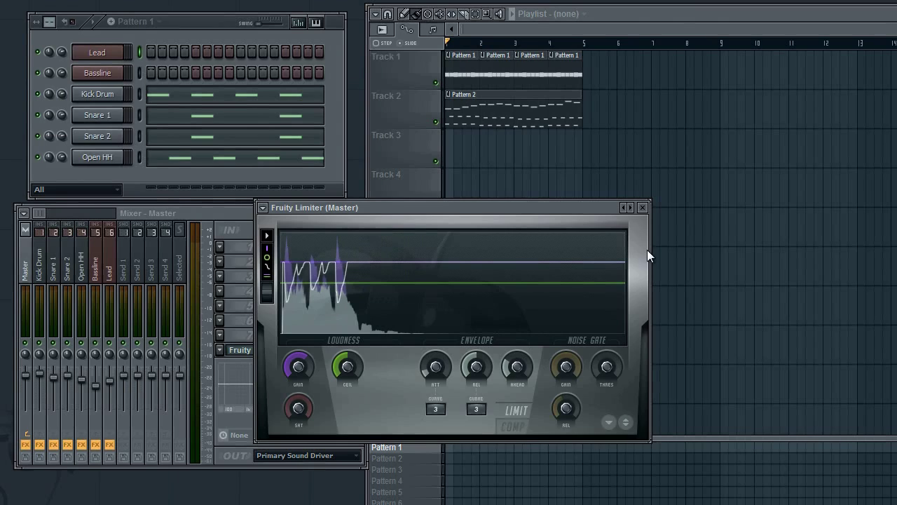
{"action": "right_click", "coordinate": [299, 370]}
{"action": "left_click", "coordinate": [343, 374]}
{"action": "key", "text": "space"}
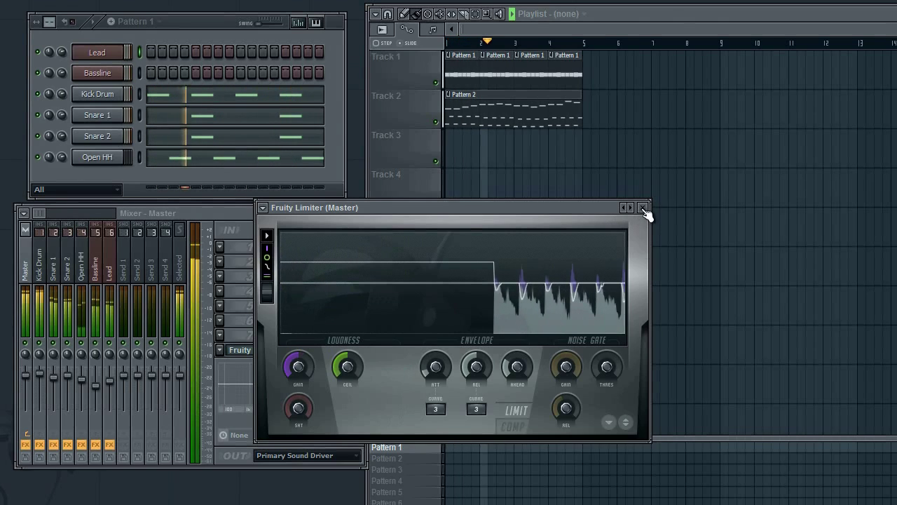
{"action": "left_click", "coordinate": [643, 208]}
Lower band 2's frequency slightly in the Kick Drum equalizer during playback, and close the editor.
{"action": "left_click", "coordinate": [50, 276]}
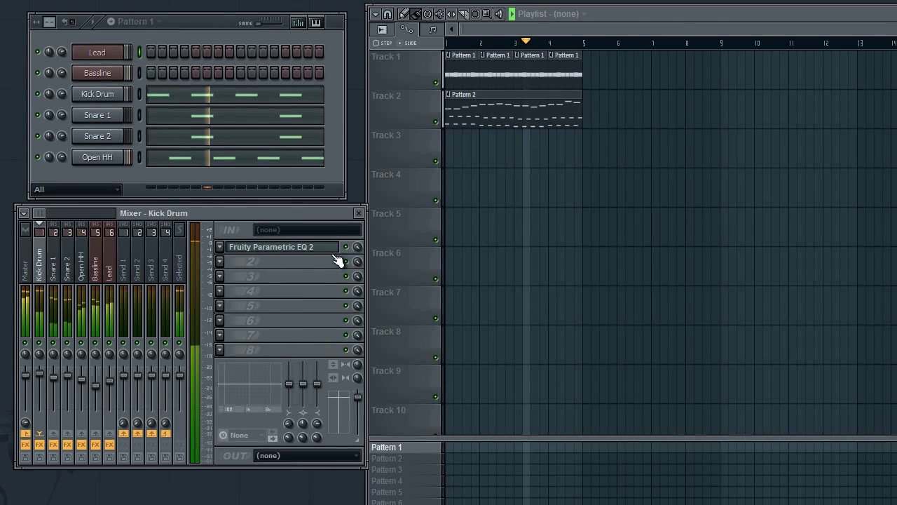
{"action": "left_click", "coordinate": [337, 248]}
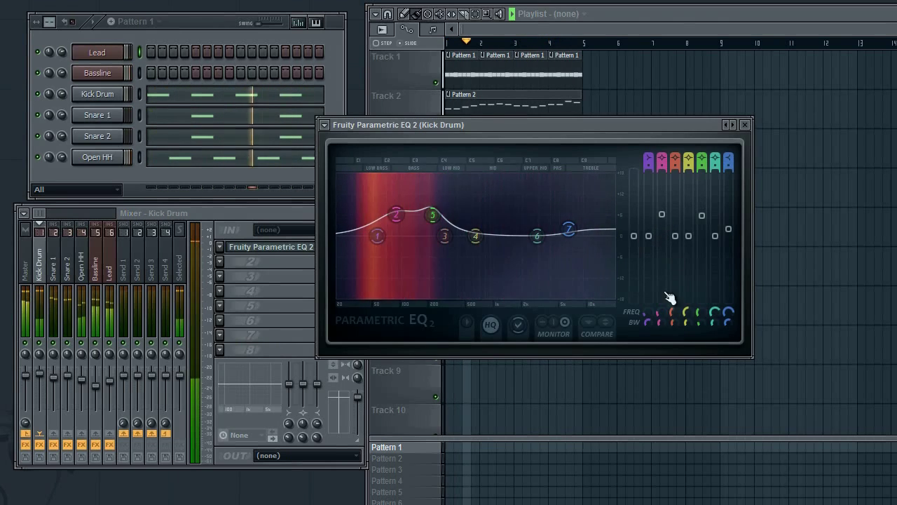
{"action": "left_click_drag", "start_coordinate": [661, 313], "coordinate": [646, 324]}
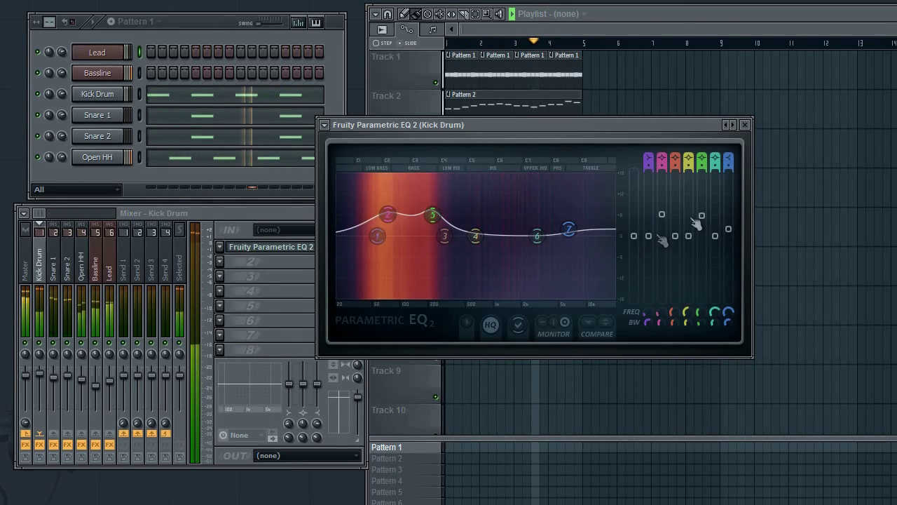
{"action": "left_click", "coordinate": [744, 125]}
Raise the gain of the Master track's Fruity Limiter slightly during playback and close the limiter.
{"action": "left_click", "coordinate": [28, 272]}
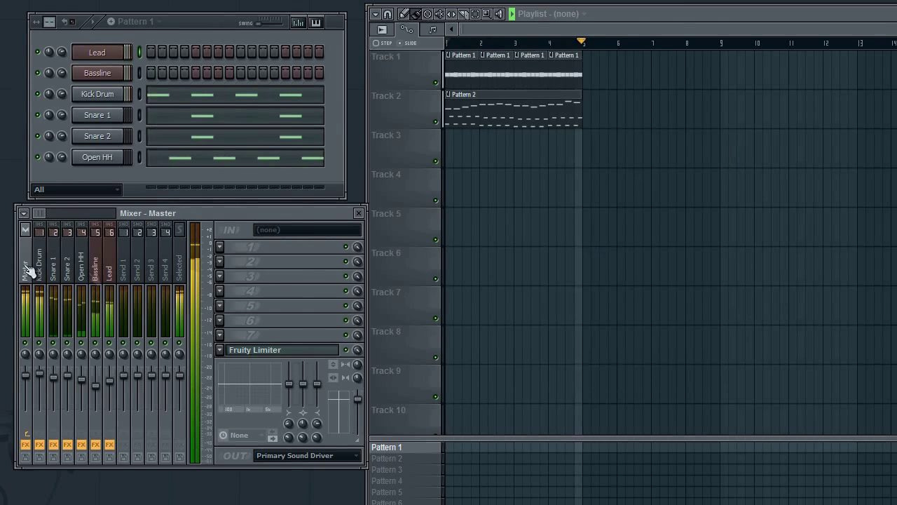
{"action": "left_click", "coordinate": [325, 350]}
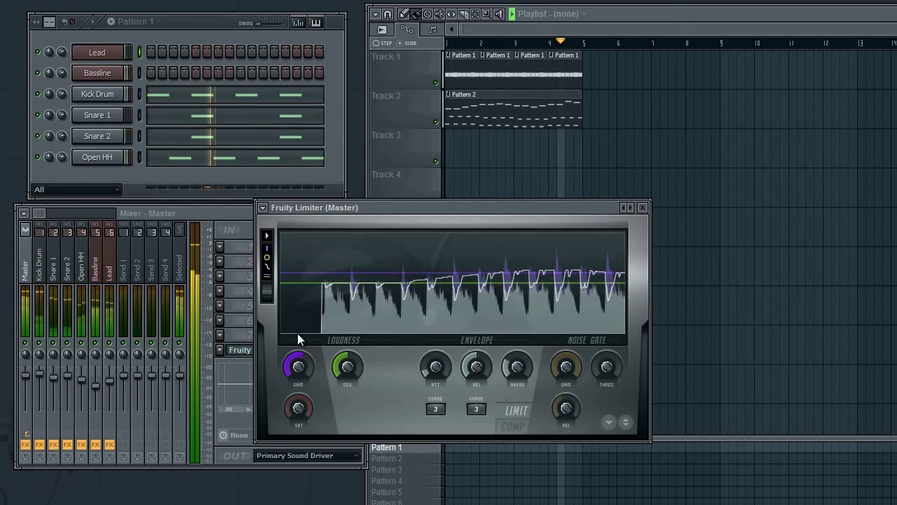
{"action": "left_click", "coordinate": [641, 209]}
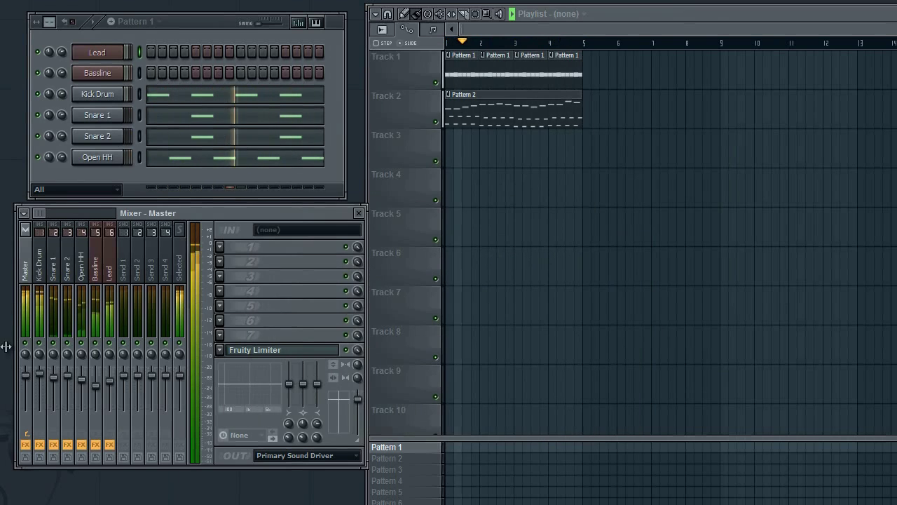
Review the Fruity Limiter on the Master track, close it, and look through the effect slots of the drum, Bassline and Lead tracks.
{"action": "left_click", "coordinate": [286, 350]}
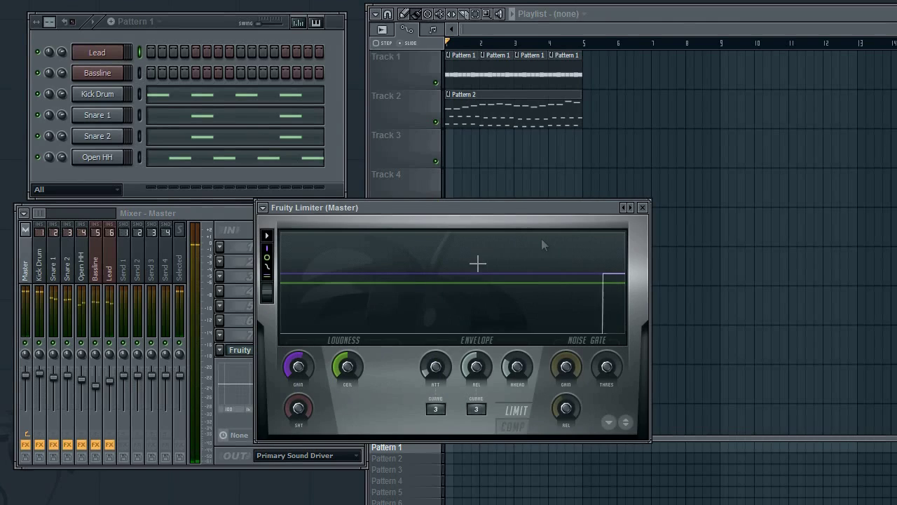
{"action": "left_click", "coordinate": [642, 207]}
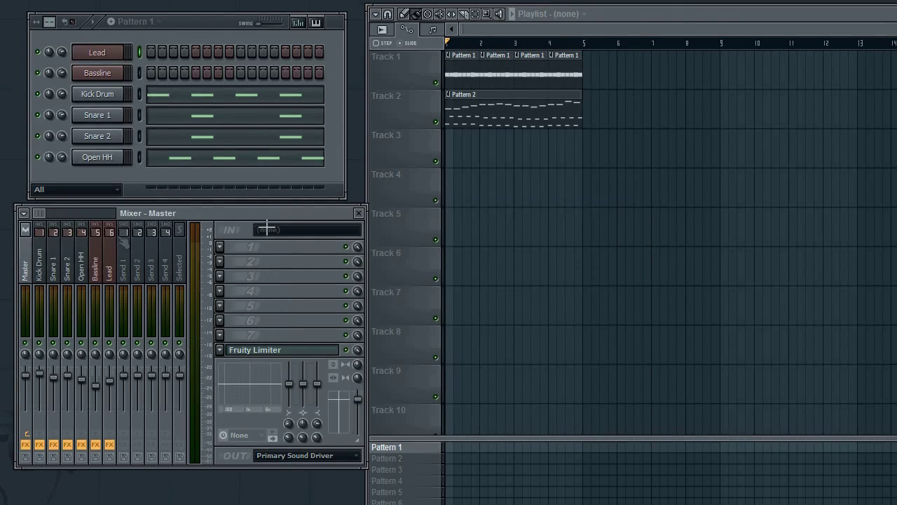
{"action": "left_click", "coordinate": [109, 275]}
{"action": "left_click", "coordinate": [68, 279]}
{"action": "left_click", "coordinate": [40, 279]}
{"action": "left_click", "coordinate": [83, 277]}
{"action": "left_click", "coordinate": [96, 277]}
Lower band 5's frequency and reduce its boost in the Kick Drum equalizer, and close the editor.
{"action": "left_click", "coordinate": [39, 276]}
{"action": "left_click", "coordinate": [238, 249]}
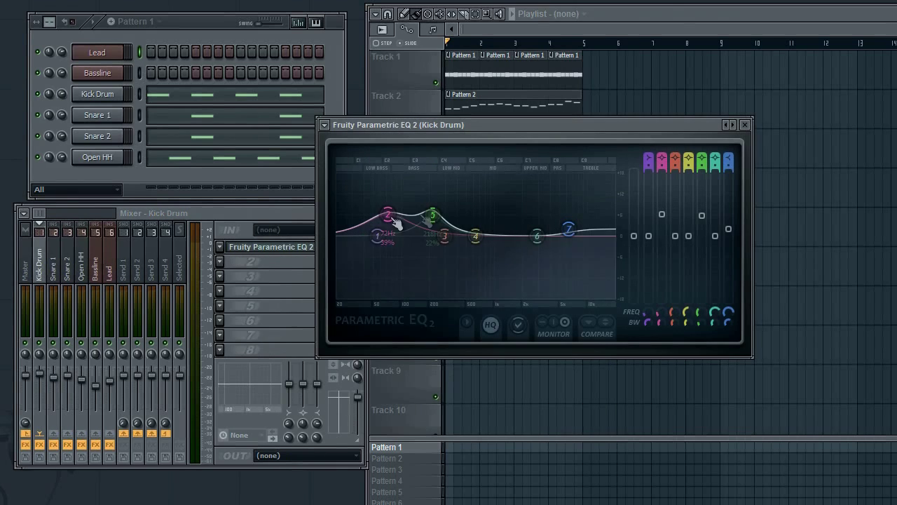
{"action": "left_click_drag", "start_coordinate": [701, 313], "coordinate": [704, 340]}
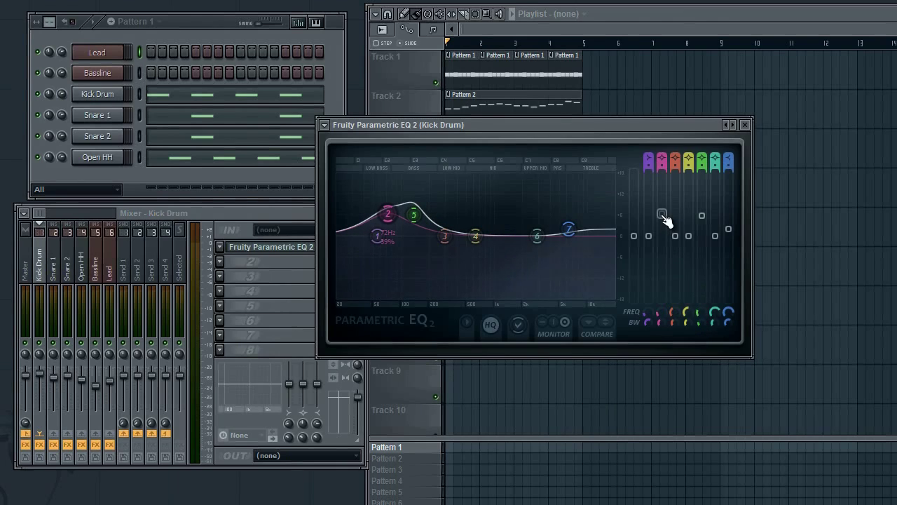
{"action": "left_click_drag", "start_coordinate": [702, 234], "coordinate": [712, 247]}
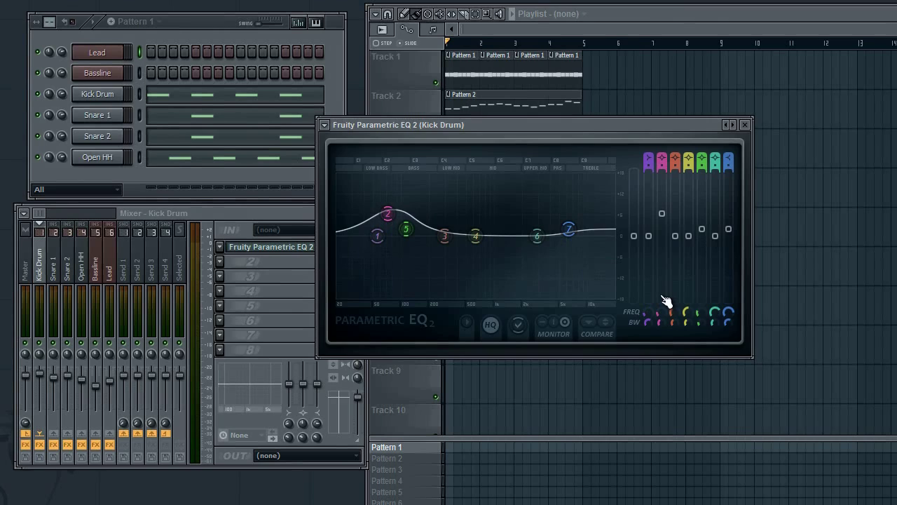
{"action": "left_click_drag", "start_coordinate": [704, 229], "coordinate": [705, 227]}
{"action": "left_click_drag", "start_coordinate": [697, 314], "coordinate": [699, 310]}
{"action": "left_click", "coordinate": [746, 126]}
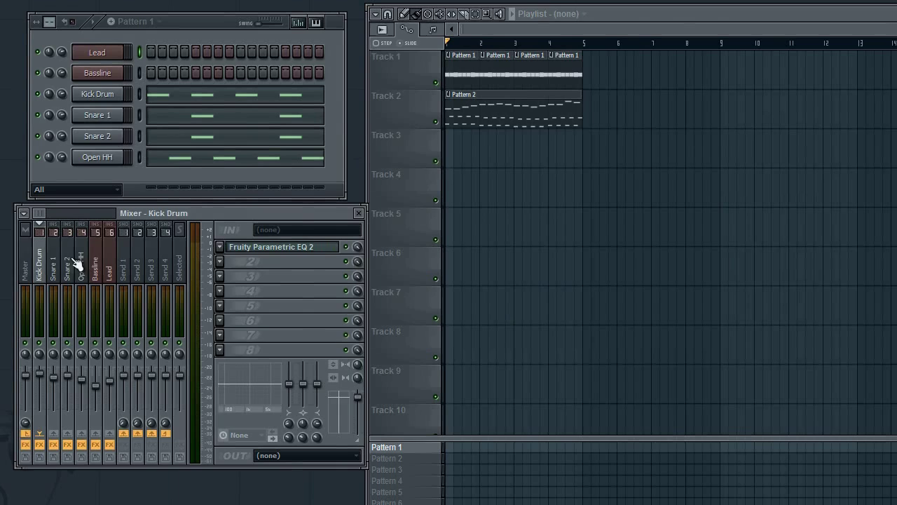
Raise the gain of the Fruity Limiter on the Master track and close the limiter.
{"action": "left_click", "coordinate": [30, 270]}
{"action": "left_click", "coordinate": [338, 352]}
{"action": "left_click_drag", "start_coordinate": [295, 362], "coordinate": [294, 326]}
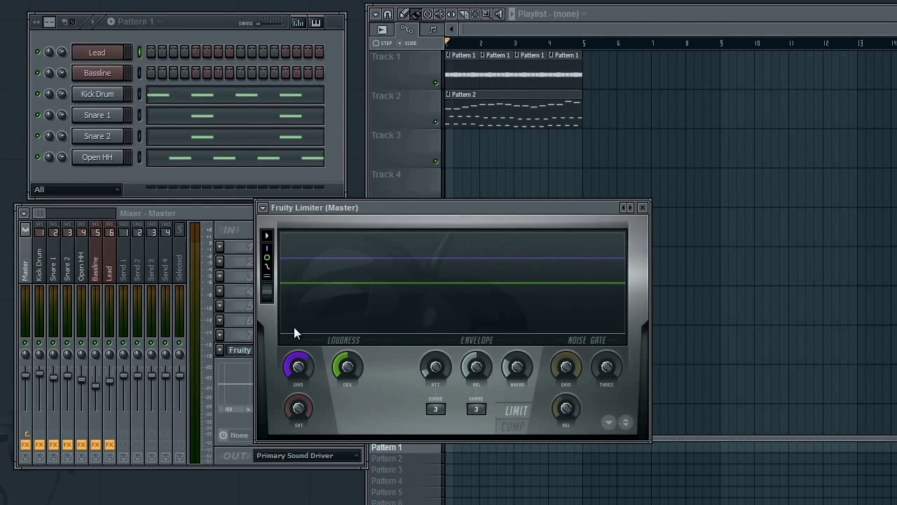
{"action": "left_click", "coordinate": [642, 207]}
Review the effect slots of the Snare 1, Snare 2, Open HH and Bassline mixer tracks.
{"action": "left_click", "coordinate": [52, 268]}
{"action": "left_click", "coordinate": [66, 272]}
{"action": "left_click", "coordinate": [80, 273]}
{"action": "left_click", "coordinate": [97, 270]}
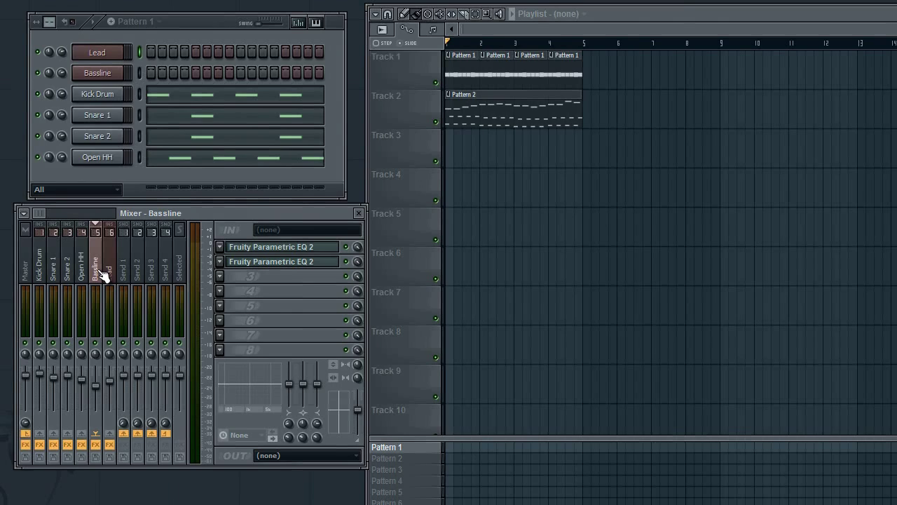
Play the song to examine the peaks and gain reduction in the Master track's Fruity Limiter, pause its display, and close it.
{"action": "left_click", "coordinate": [30, 273]}
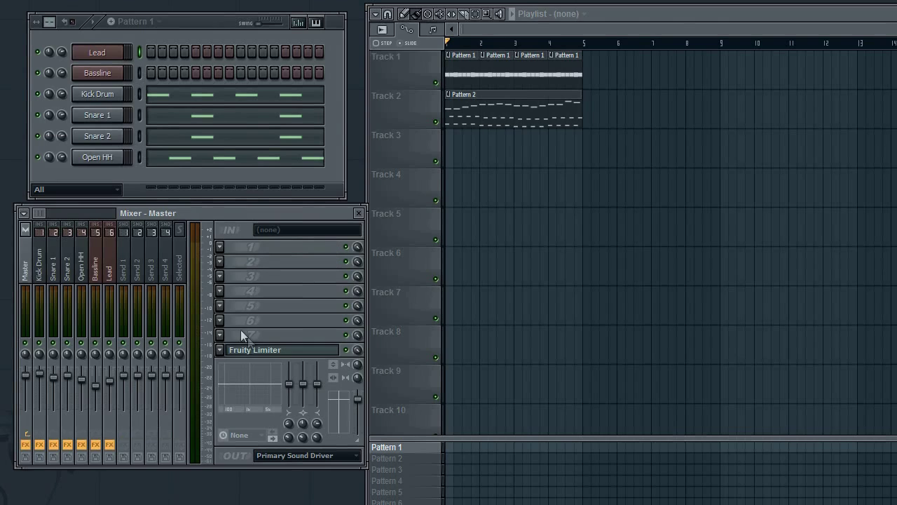
{"action": "left_click", "coordinate": [255, 349]}
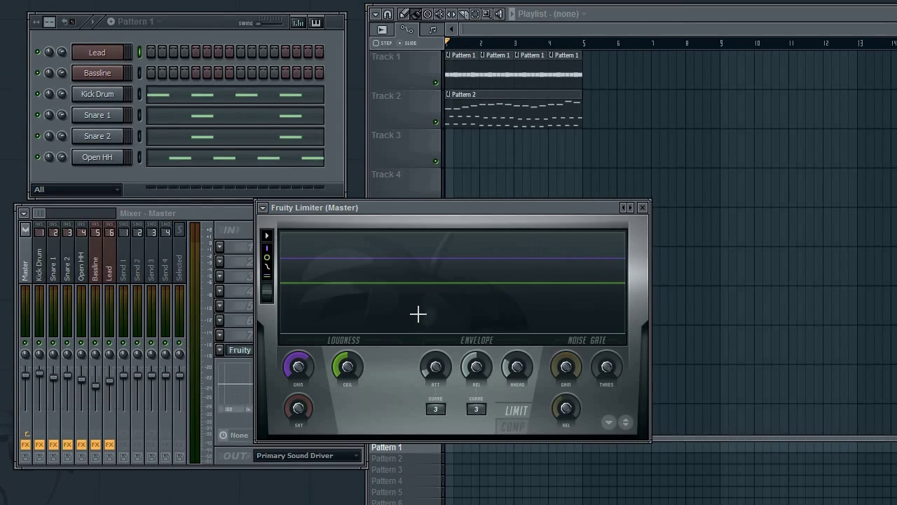
{"action": "key", "text": "space"}
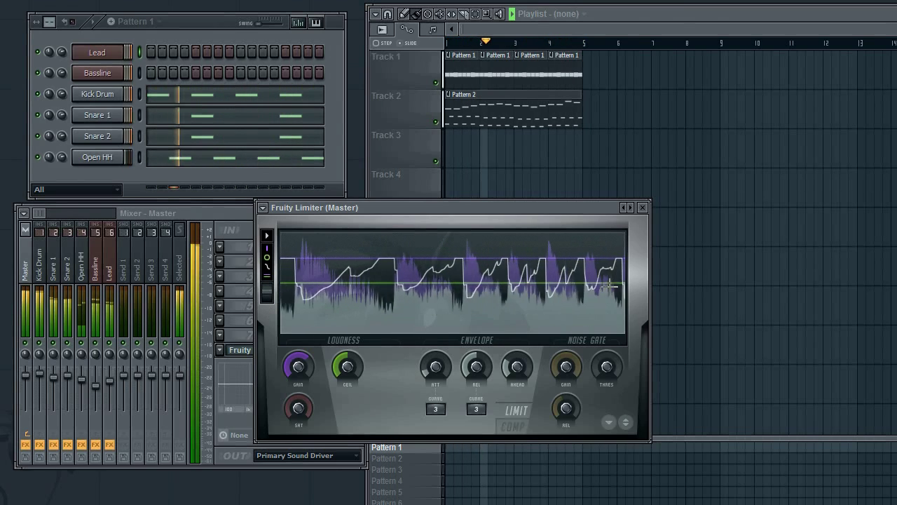
{"action": "key", "text": "space"}
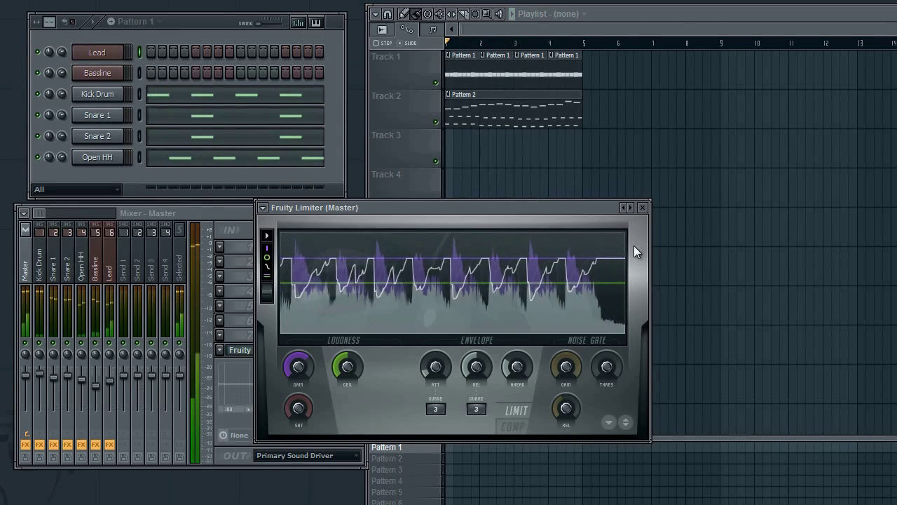
{"action": "left_click", "coordinate": [395, 265]}
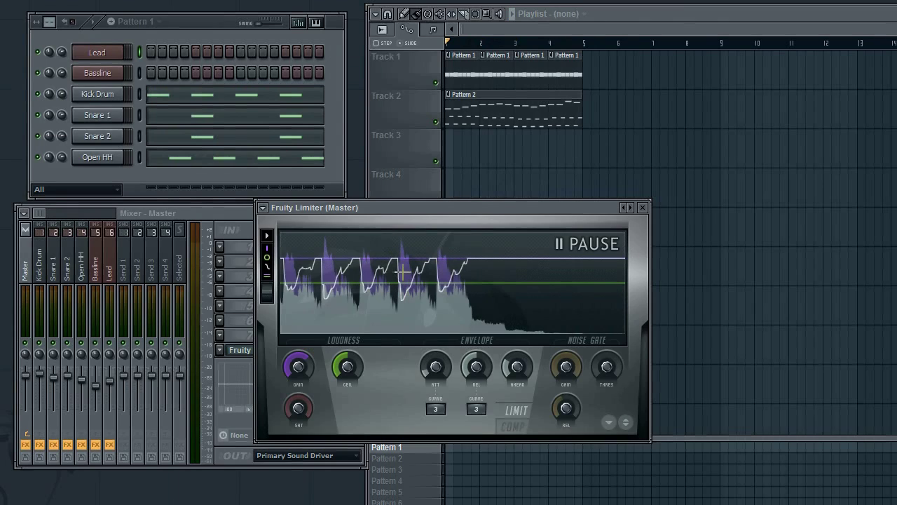
{"action": "left_click", "coordinate": [643, 208]}
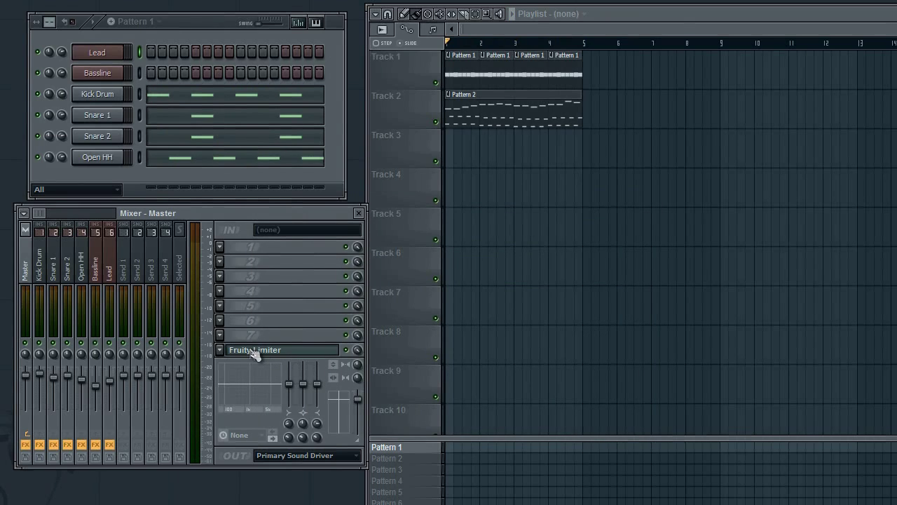
Pull the volume faders of Kick Drum, Snare 1, Snare 2, Open HH, Bassline and Lead down to a low, equal level.
{"action": "left_click_drag", "start_coordinate": [40, 374], "coordinate": [45, 422]}
{"action": "left_click_drag", "start_coordinate": [54, 378], "coordinate": [68, 410]}
{"action": "left_click_drag", "start_coordinate": [82, 378], "coordinate": [111, 408]}
Examine the low-frequency cut in the Bassline track's second Fruity Parametric EQ 2 and close the editor.
{"action": "mouse_move", "coordinate": [109, 272]}
{"action": "left_mouse_down"}
{"action": "mouse_move", "coordinate": [38, 271]}
{"action": "mouse_move", "coordinate": [99, 272]}
{"action": "left_mouse_up"}
{"action": "left_click", "coordinate": [295, 262]}
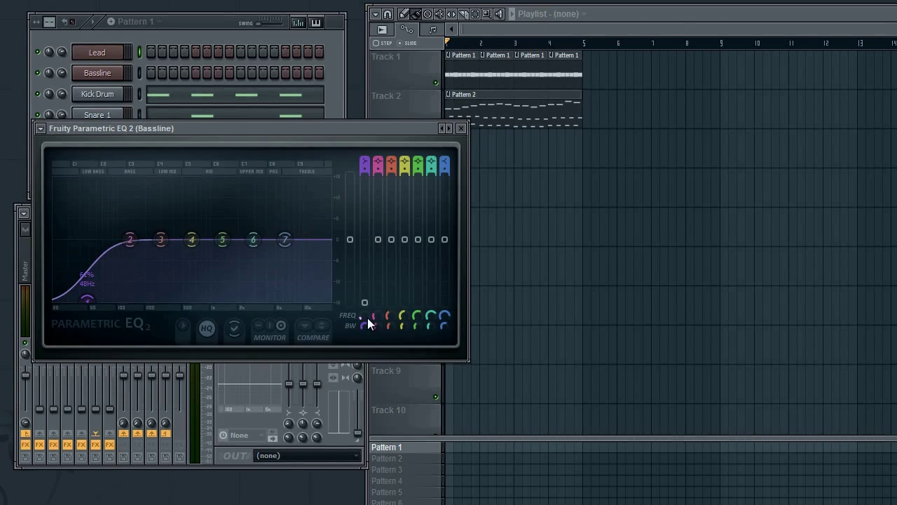
{"action": "left_click", "coordinate": [460, 128]}
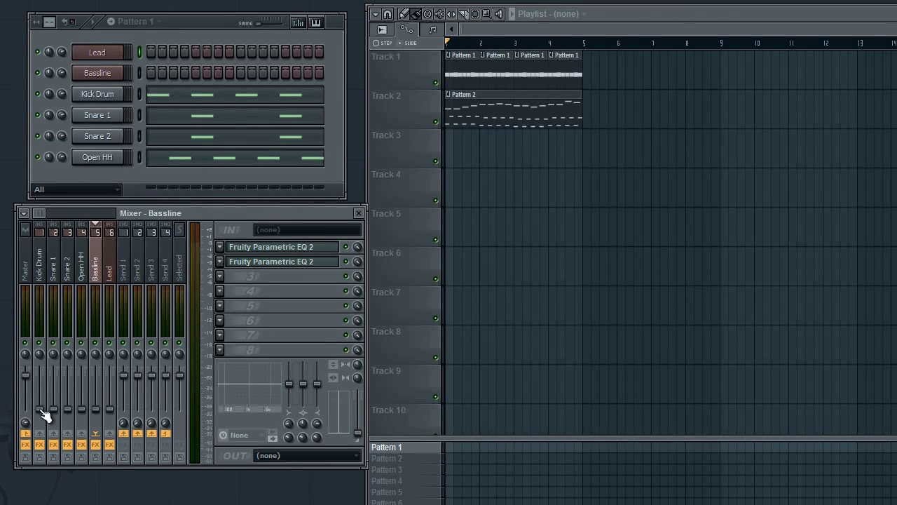
Play the song and raise the Kick Drum volume, keeping the Master track's Fruity Limiter open over the playlist for monitoring.
{"action": "key", "text": "space"}
{"action": "left_click_drag", "start_coordinate": [42, 412], "coordinate": [54, 380]}
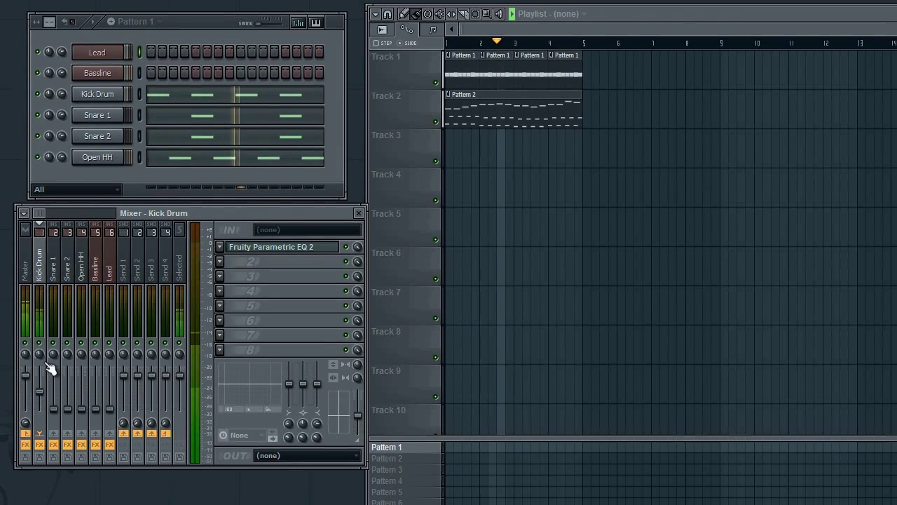
{"action": "left_click", "coordinate": [25, 263]}
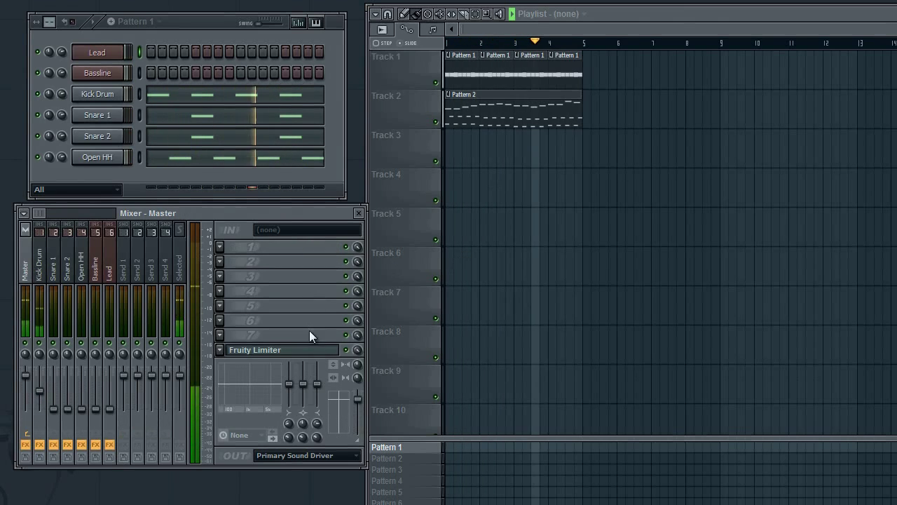
{"action": "left_click", "coordinate": [309, 349]}
{"action": "left_click_drag", "start_coordinate": [463, 212], "coordinate": [656, 165]}
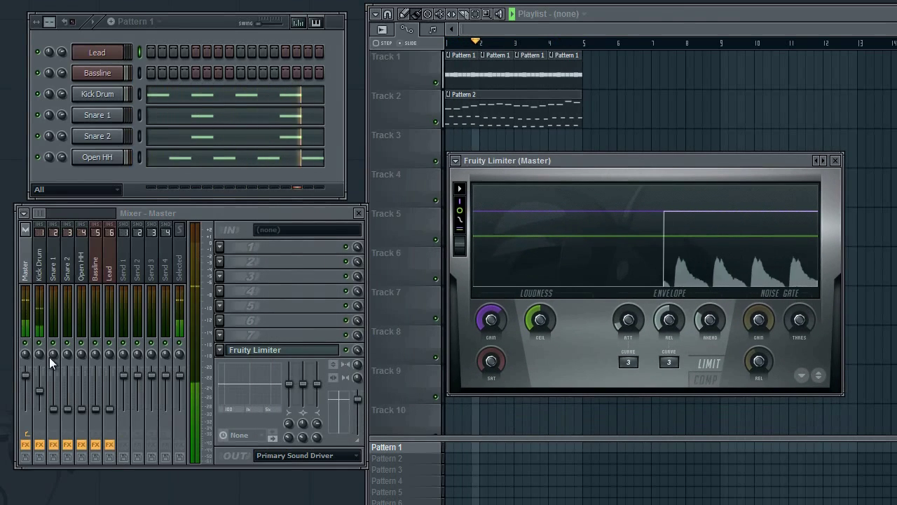
{"action": "left_click", "coordinate": [49, 387]}
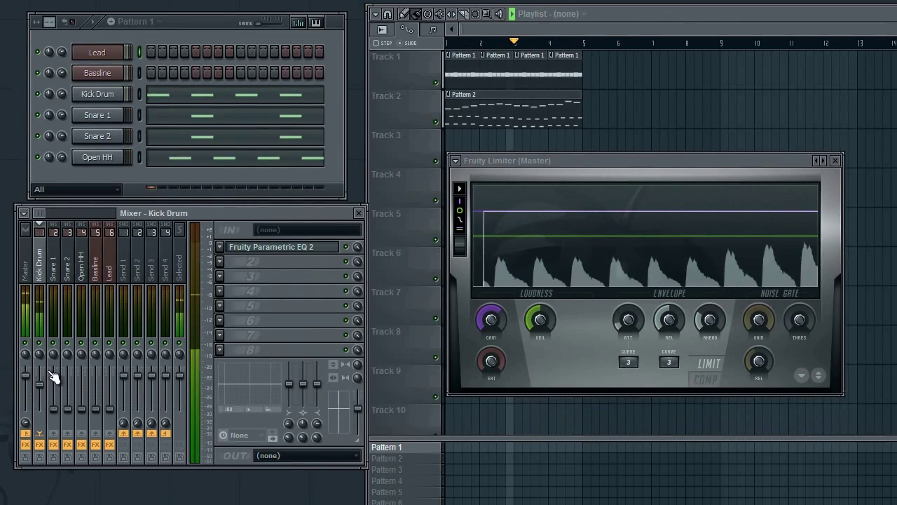
Raise the volumes of Snare 2, Snare 1 and Open HH during playback, and check the Open HH equalizer.
{"action": "left_click_drag", "start_coordinate": [68, 409], "coordinate": [70, 378]}
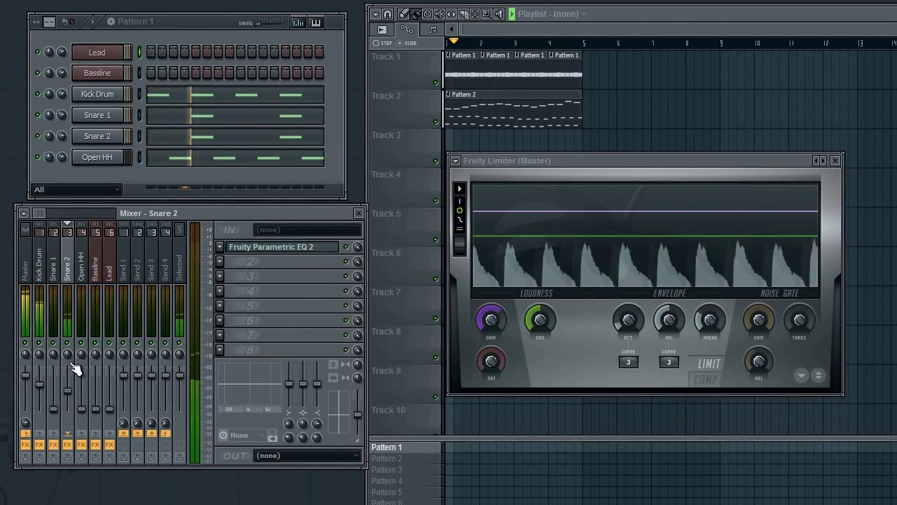
{"action": "left_click_drag", "start_coordinate": [57, 409], "coordinate": [61, 373]}
{"action": "left_click_drag", "start_coordinate": [81, 412], "coordinate": [83, 350]}
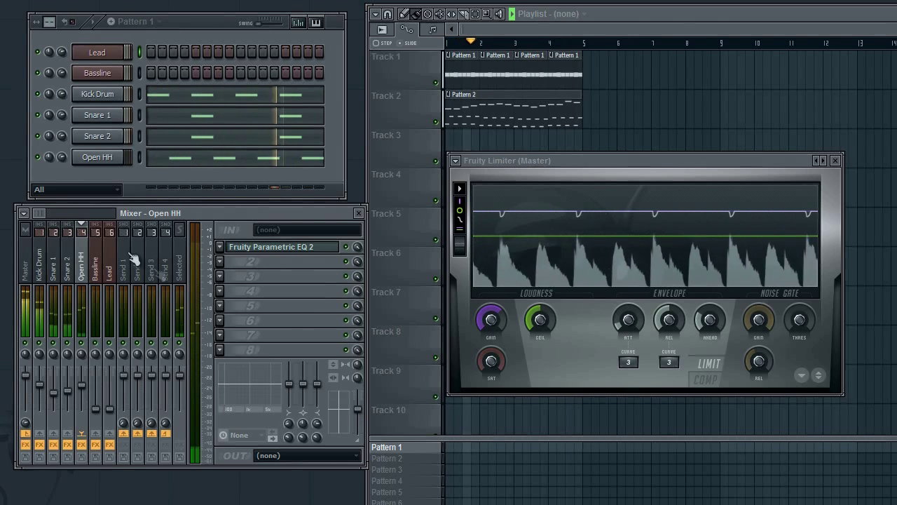
{"action": "left_click", "coordinate": [306, 246]}
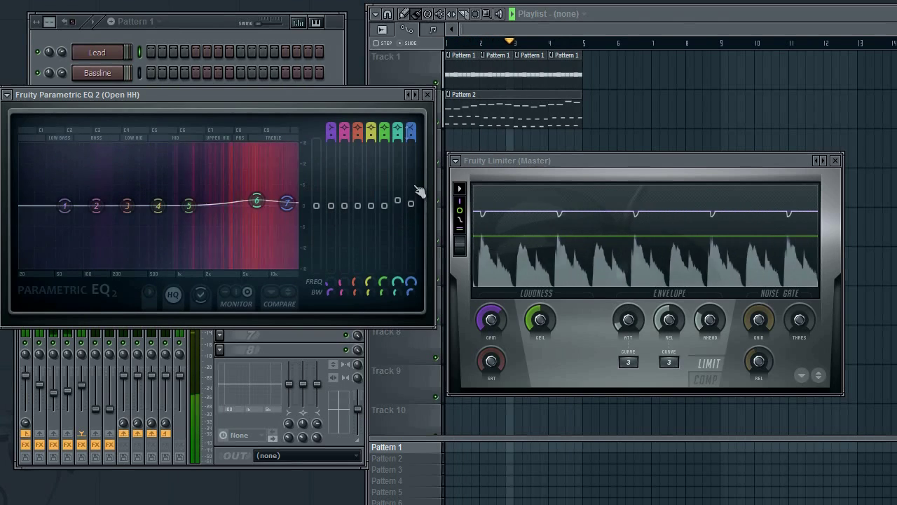
{"action": "left_click", "coordinate": [427, 94]}
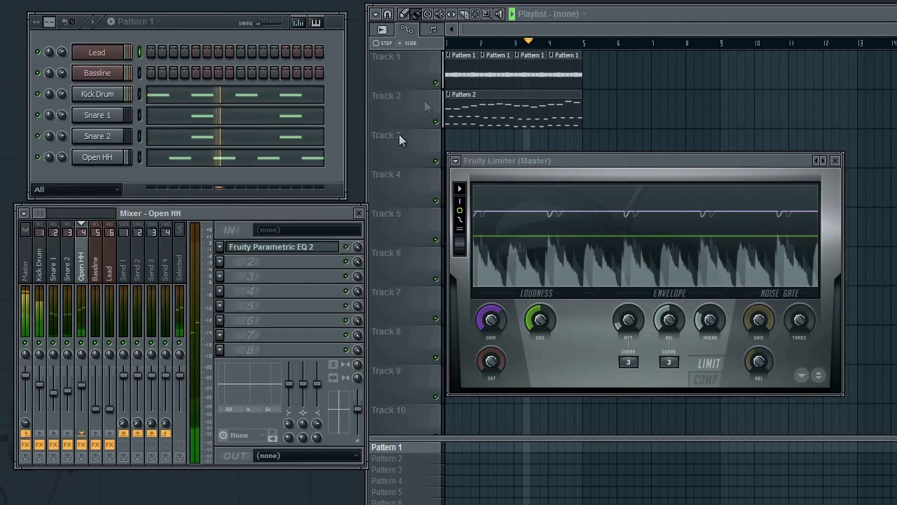
Add Fruity Reeverb 2 to the third effect slot of Open HH, lower its wet level, adjust the room size, and close it.
{"action": "left_click", "coordinate": [223, 281]}
{"action": "mouse_move", "coordinate": [231, 280]}
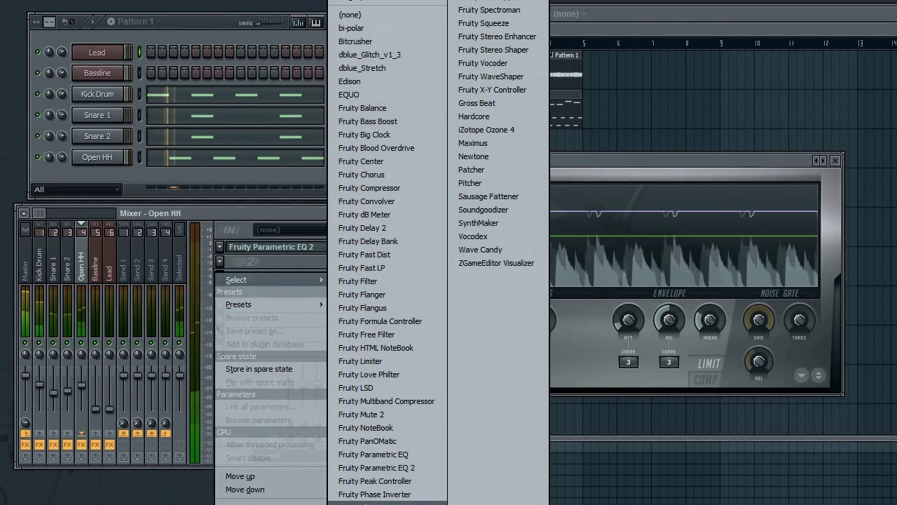
{"action": "left_click", "coordinate": [505, 0]}
{"action": "left_click_drag", "start_coordinate": [369, 206], "coordinate": [371, 230]}
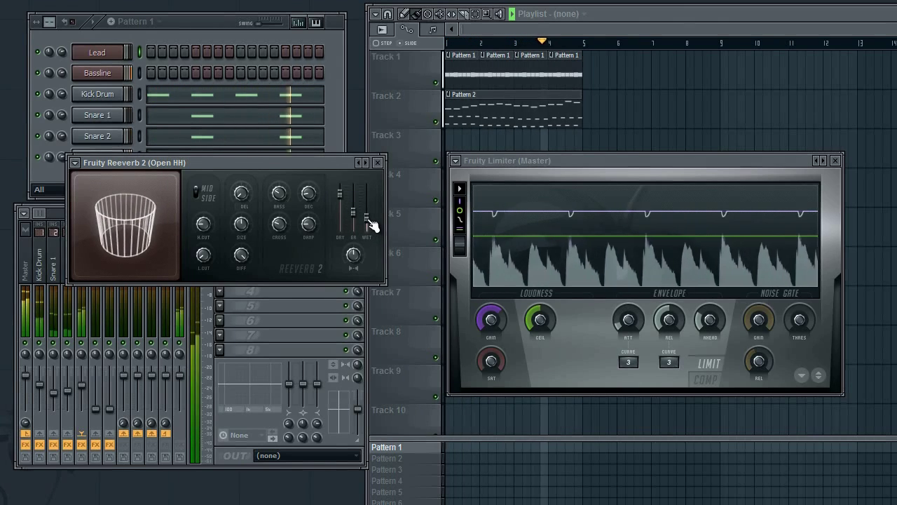
{"action": "mouse_move", "coordinate": [246, 226]}
{"action": "left_mouse_down"}
{"action": "mouse_move", "coordinate": [245, 217]}
{"action": "mouse_move", "coordinate": [244, 229]}
{"action": "left_mouse_up"}
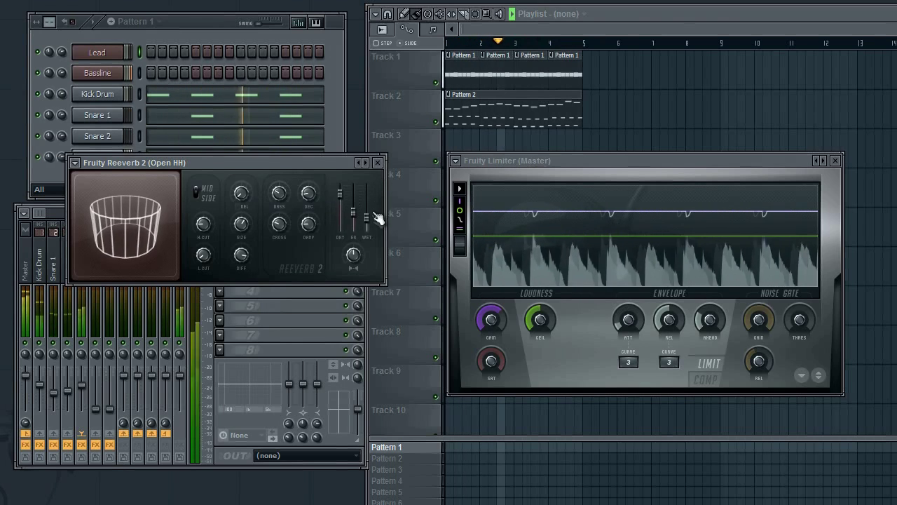
{"action": "left_click", "coordinate": [378, 162]}
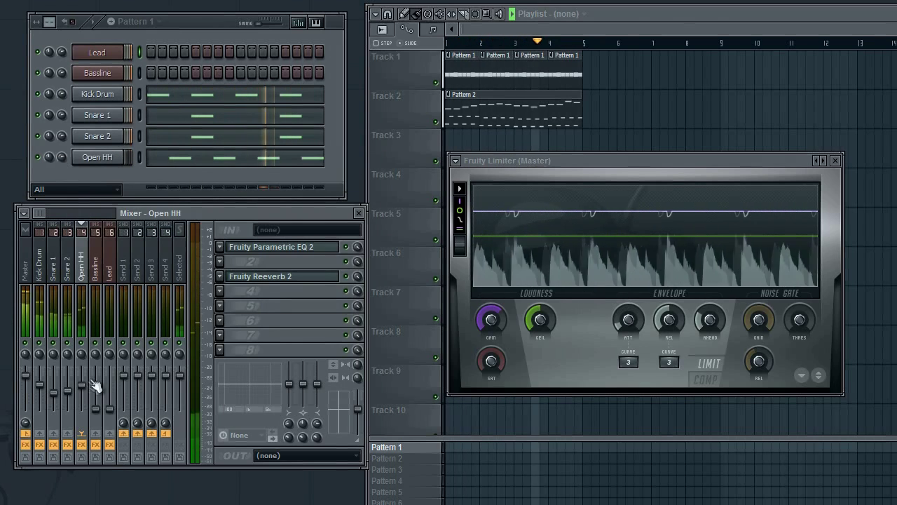
Fine-tune the Open HH volume during playback and review its equalizer curve.
{"action": "left_click_drag", "start_coordinate": [83, 386], "coordinate": [85, 383]}
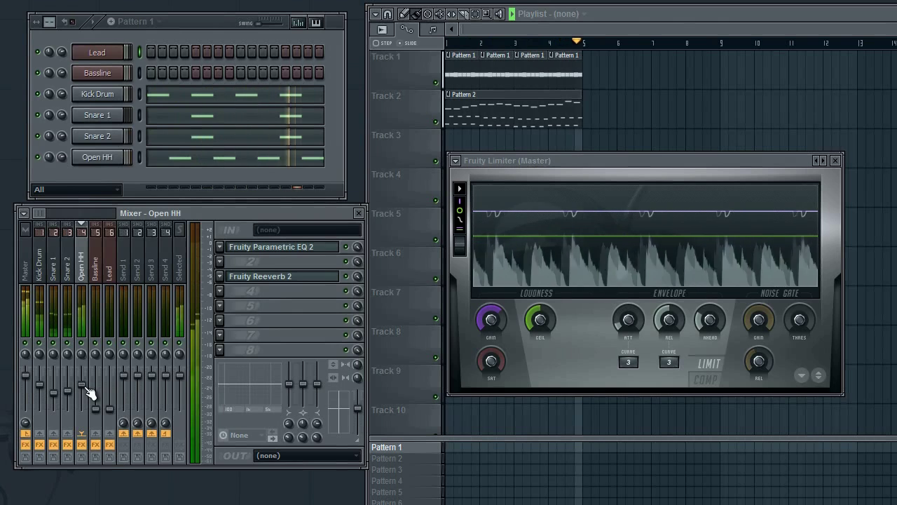
{"action": "left_click", "coordinate": [298, 249]}
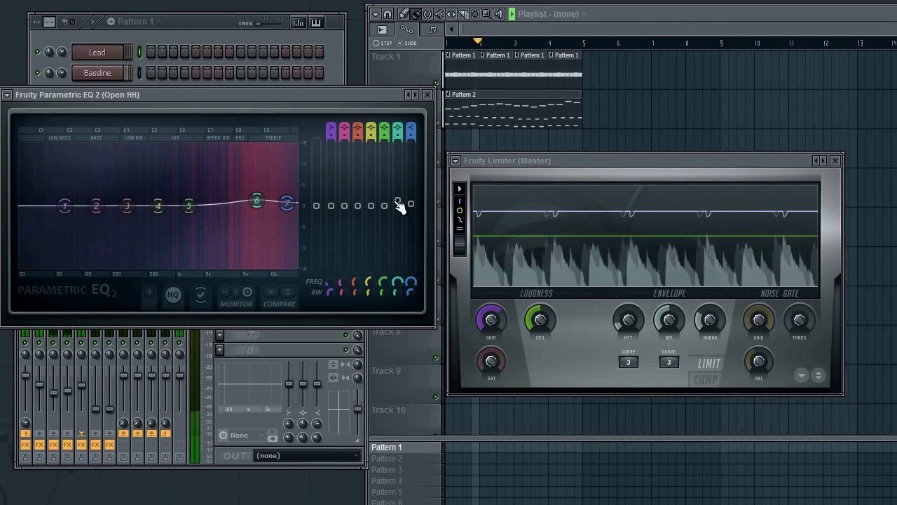
{"action": "left_click", "coordinate": [427, 94]}
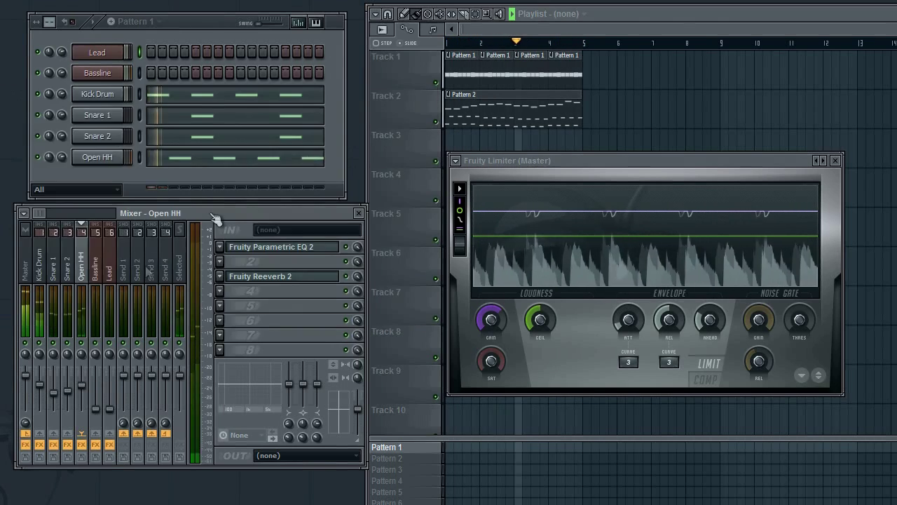
Raise the volumes of the Bassline and Lead tracks against the drums during playback.
{"action": "left_click", "coordinate": [98, 409]}
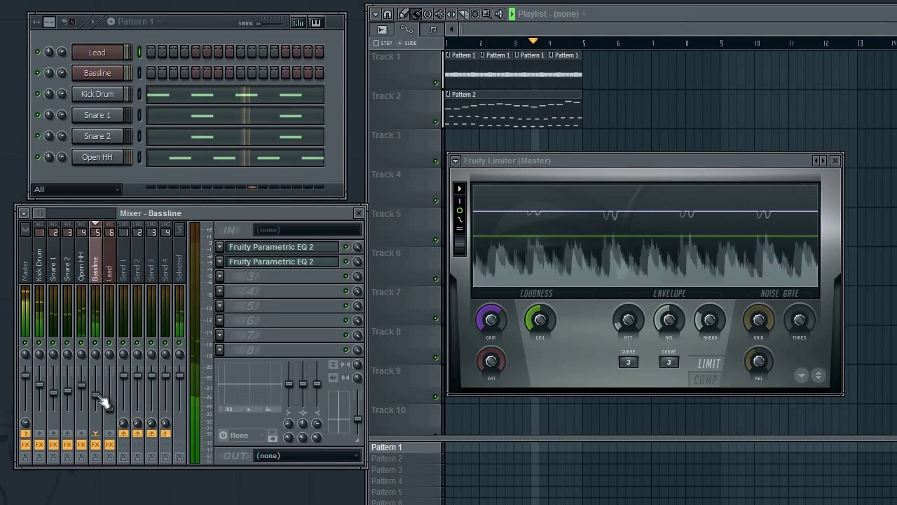
{"action": "left_click_drag", "start_coordinate": [112, 414], "coordinate": [112, 382]}
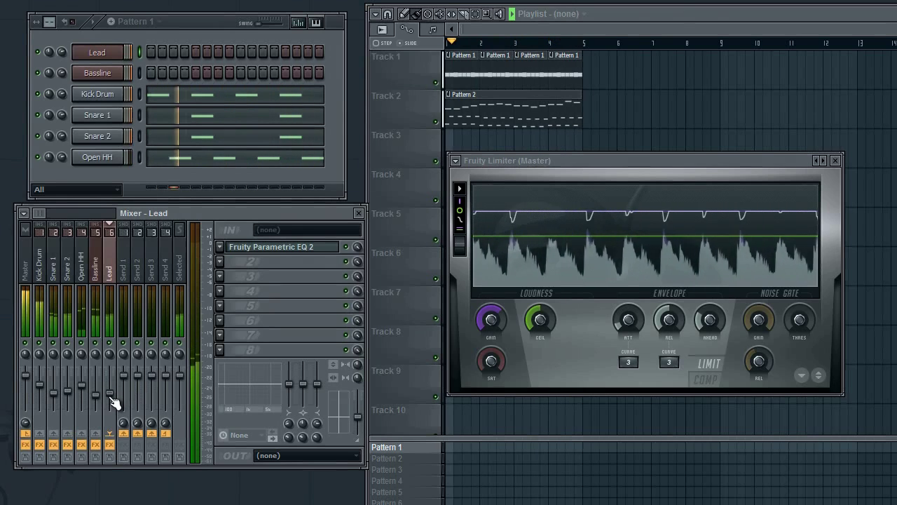
Cut band 2 further and raise its frequency slightly in the Lead track's Fruity Parametric EQ 2.
{"action": "left_click", "coordinate": [249, 247]}
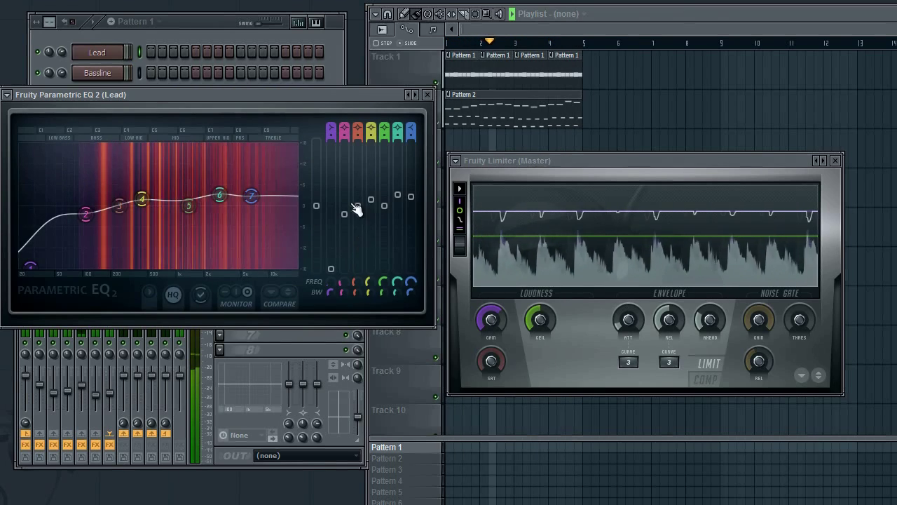
{"action": "left_click_drag", "start_coordinate": [345, 215], "coordinate": [345, 222]}
{"action": "left_click_drag", "start_coordinate": [344, 286], "coordinate": [353, 228]}
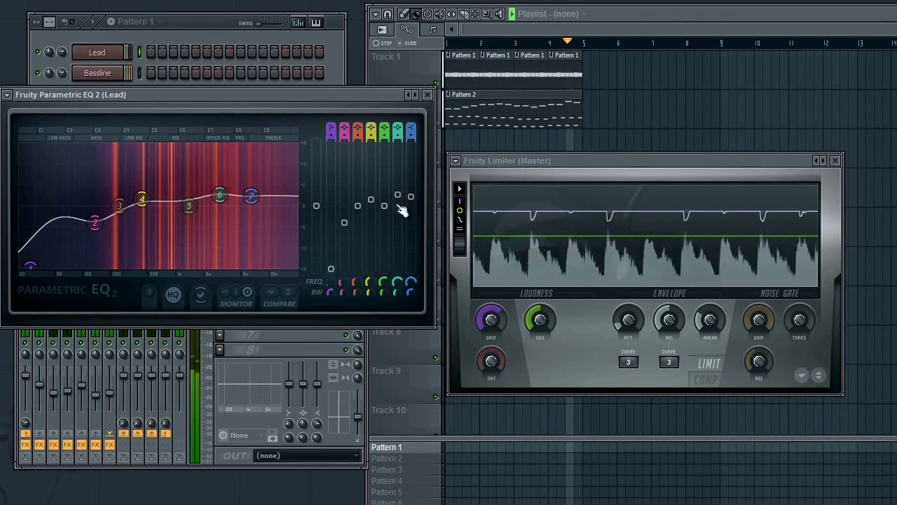
Close the Lead track's equalizer and raise the Snare 1 and Snare 2 volumes slightly during playback.
{"action": "left_click", "coordinate": [429, 96]}
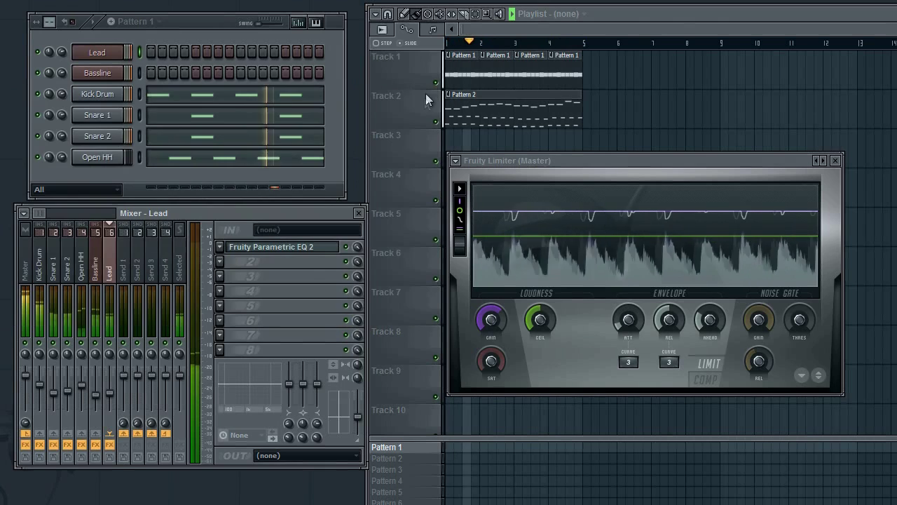
{"action": "left_click", "coordinate": [54, 390]}
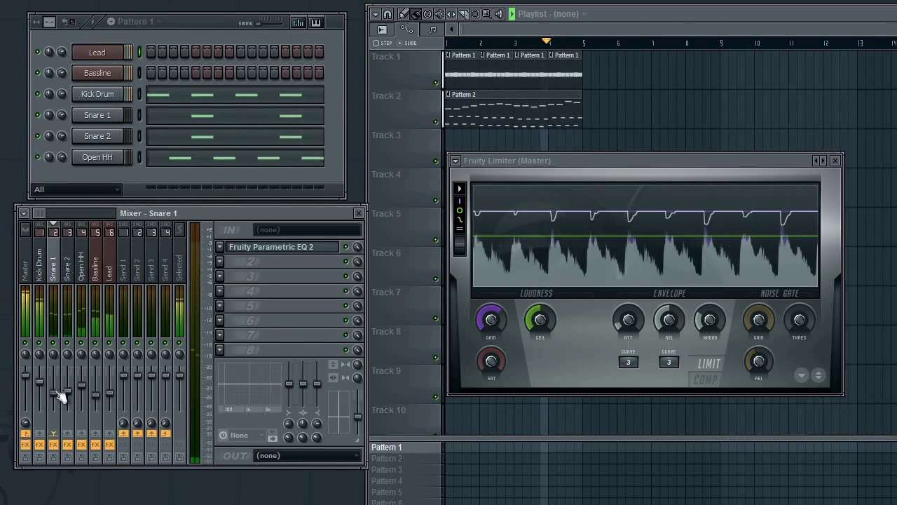
{"action": "left_click", "coordinate": [68, 391]}
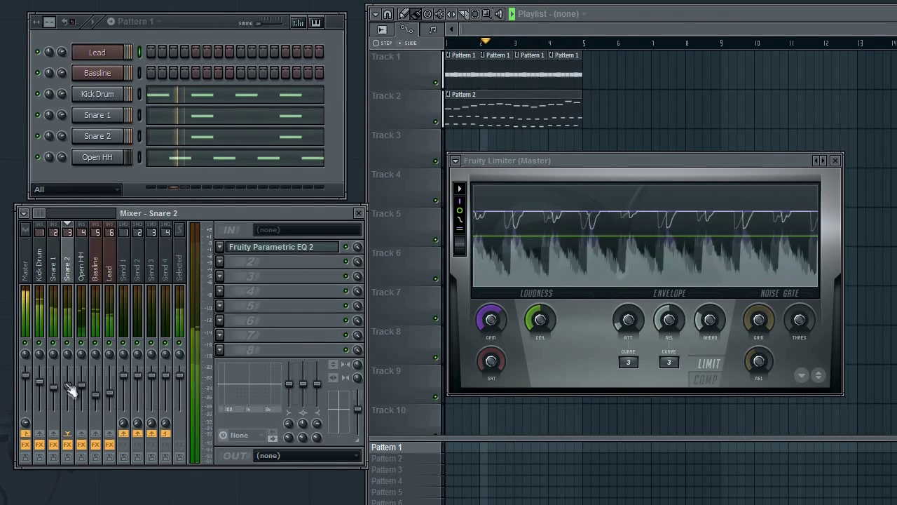
{"action": "left_click", "coordinate": [62, 389]}
Check the Open HH reverb, lower equalizer band 6 to about 6000 Hz and reduce its boost.
{"action": "left_click", "coordinate": [82, 390]}
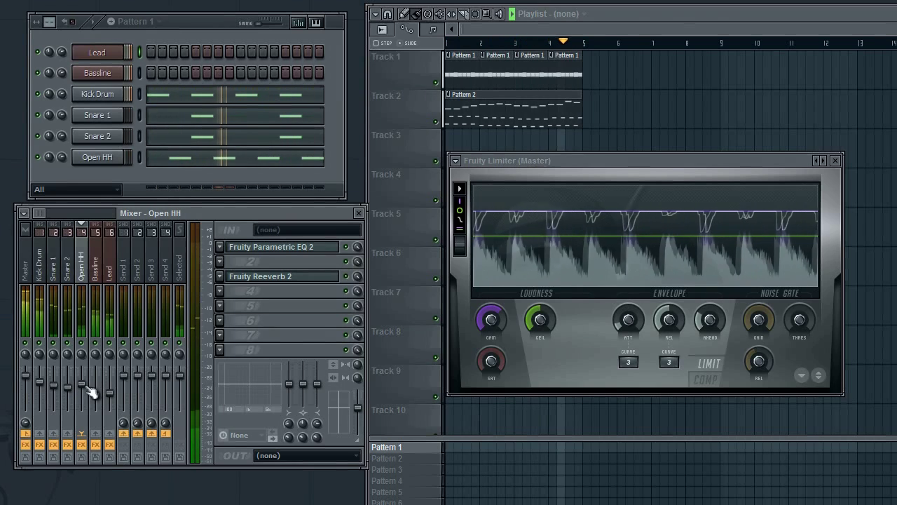
{"action": "left_click", "coordinate": [284, 277]}
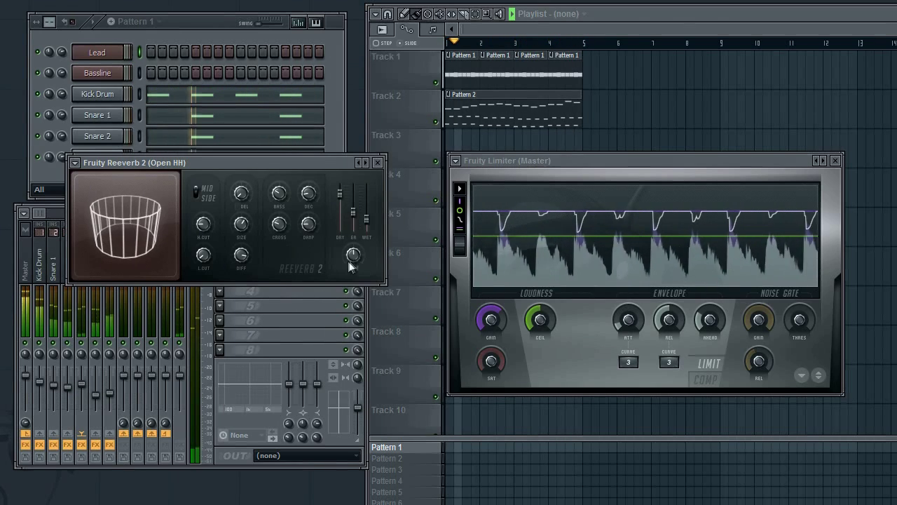
{"action": "left_click", "coordinate": [380, 163]}
{"action": "left_click", "coordinate": [306, 254]}
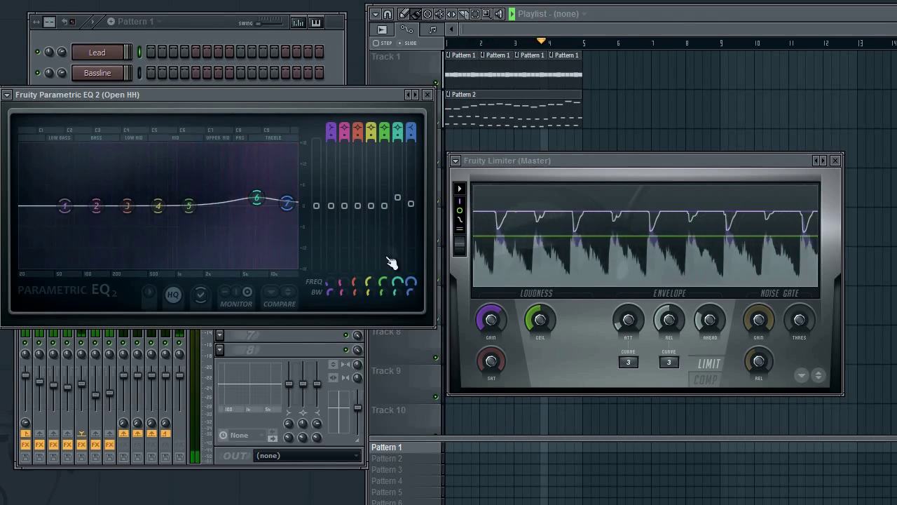
{"action": "left_click_drag", "start_coordinate": [398, 283], "coordinate": [397, 296]}
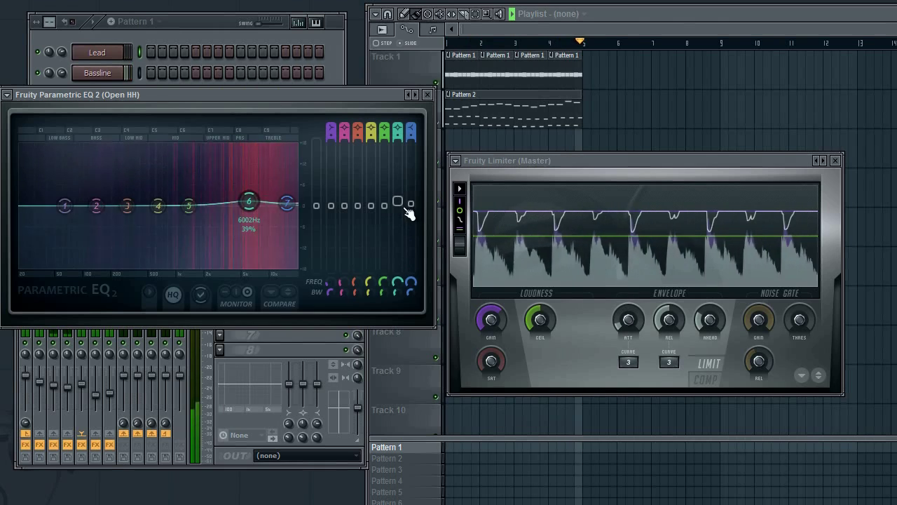
{"action": "left_click", "coordinate": [427, 95]}
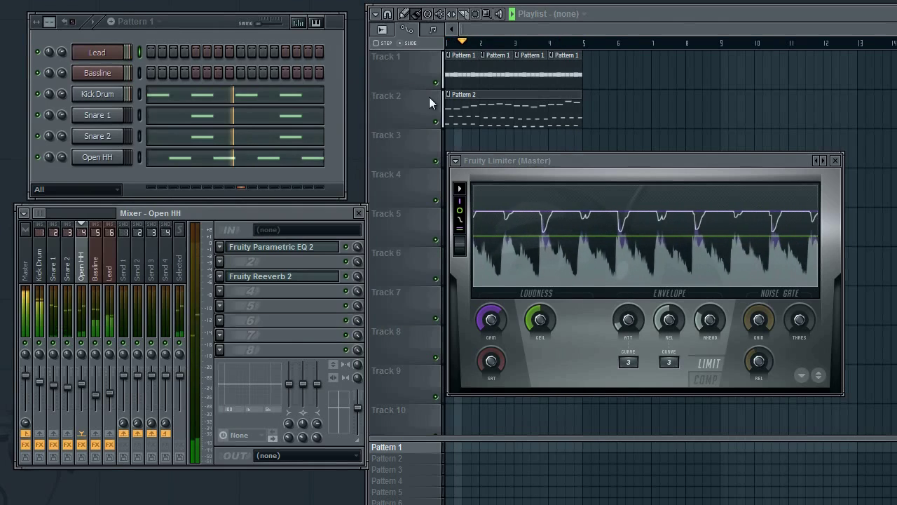
Raise the Bassline and Lead volumes slightly and stop playback.
{"action": "left_click", "coordinate": [98, 394]}
{"action": "left_click", "coordinate": [109, 396]}
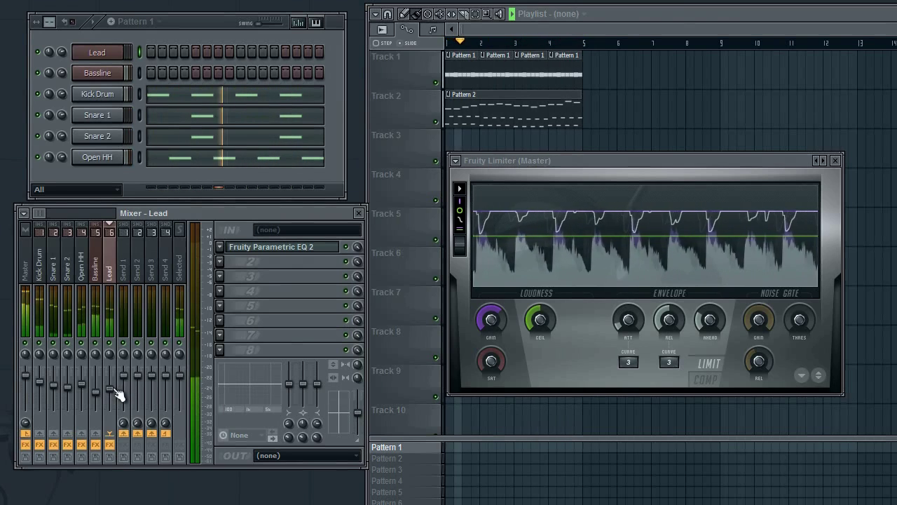
{"action": "key", "text": "space"}
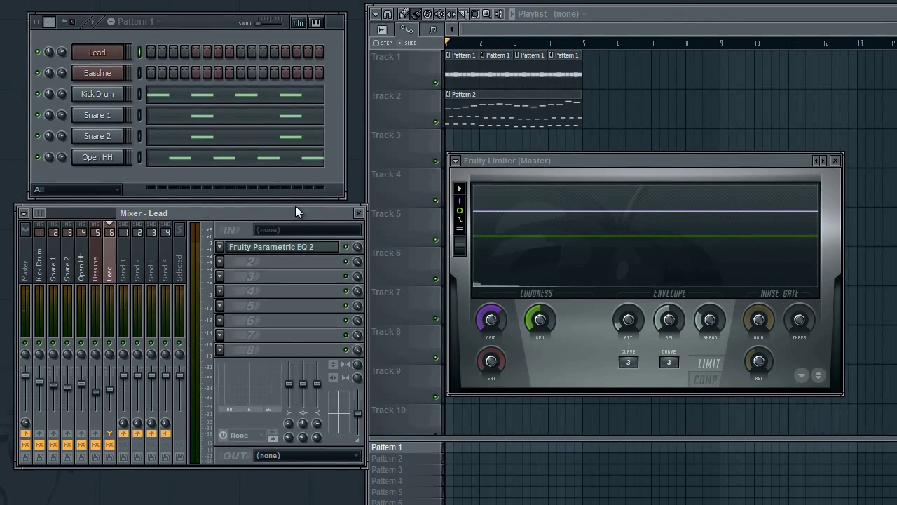
Close the Master limiter and examine the Fruity Reeverb 2 settings on the Open HH track.
{"action": "left_click_drag", "start_coordinate": [615, 165], "coordinate": [498, 160]}
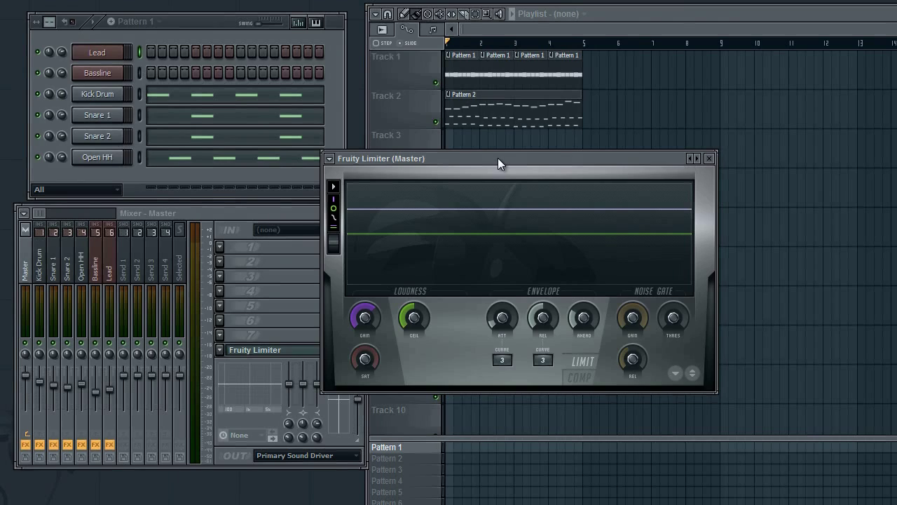
{"action": "left_click", "coordinate": [709, 160]}
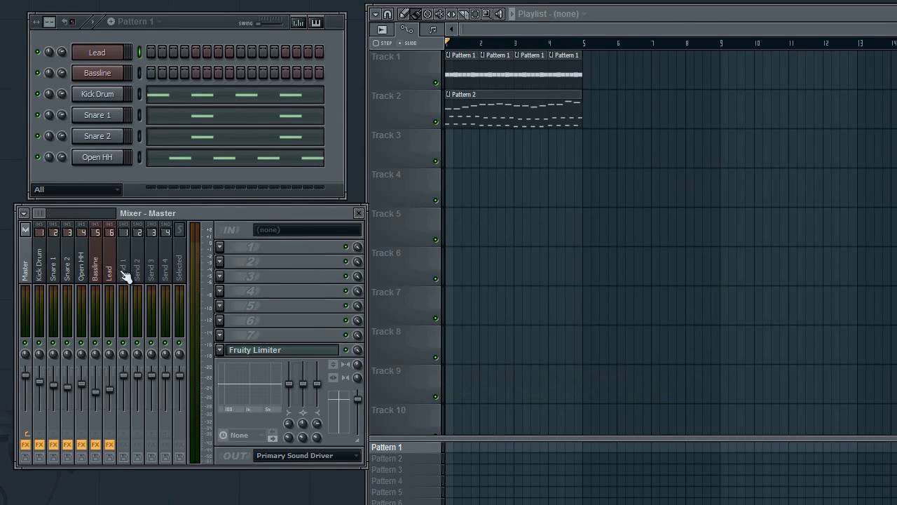
{"action": "left_click", "coordinate": [81, 270]}
{"action": "left_click", "coordinate": [279, 276]}
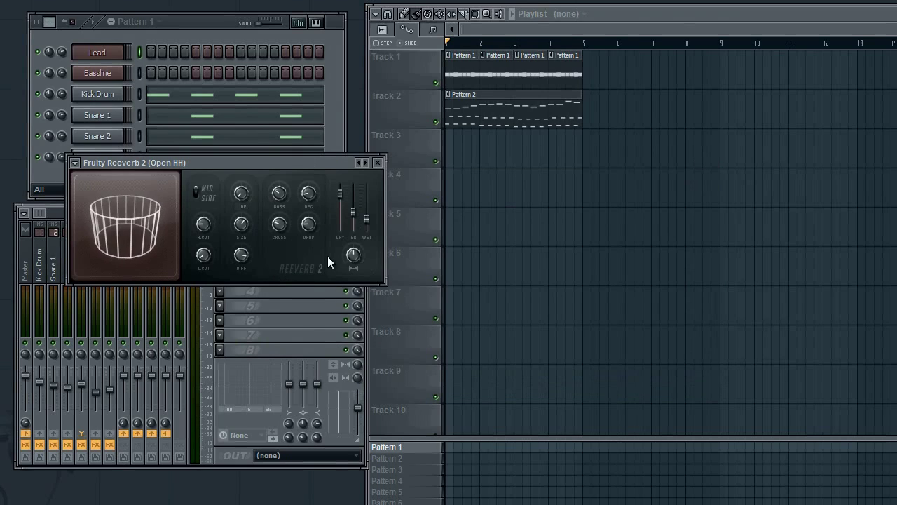
{"action": "left_click", "coordinate": [378, 162]}
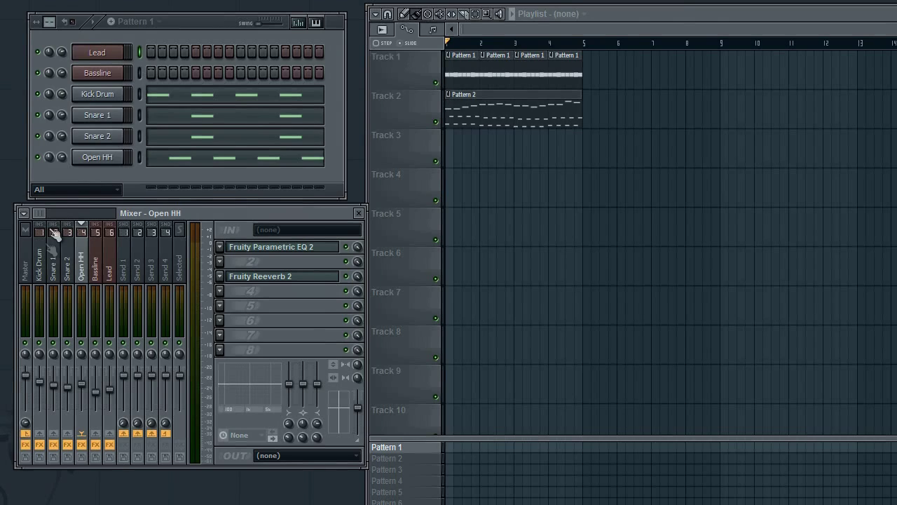
Reopen Fruity Limiter on the Master track.
{"action": "left_click", "coordinate": [28, 267]}
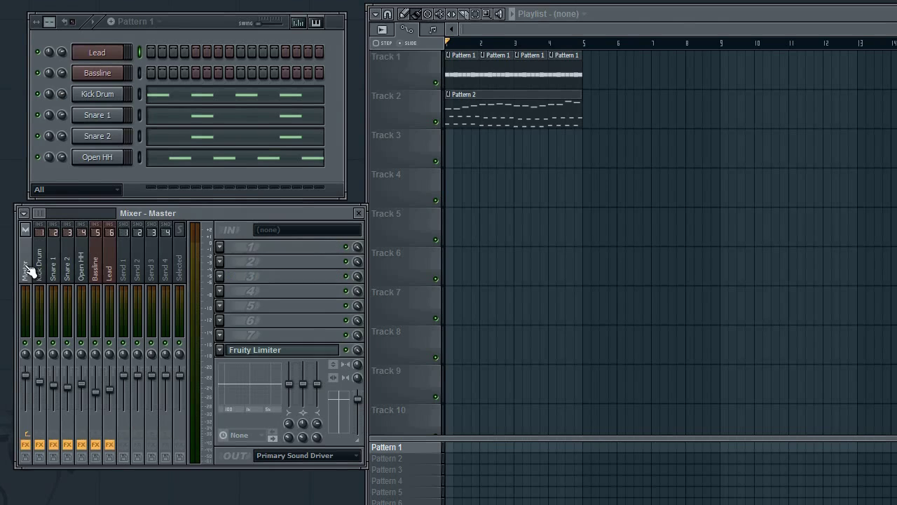
{"action": "left_click", "coordinate": [261, 354]}
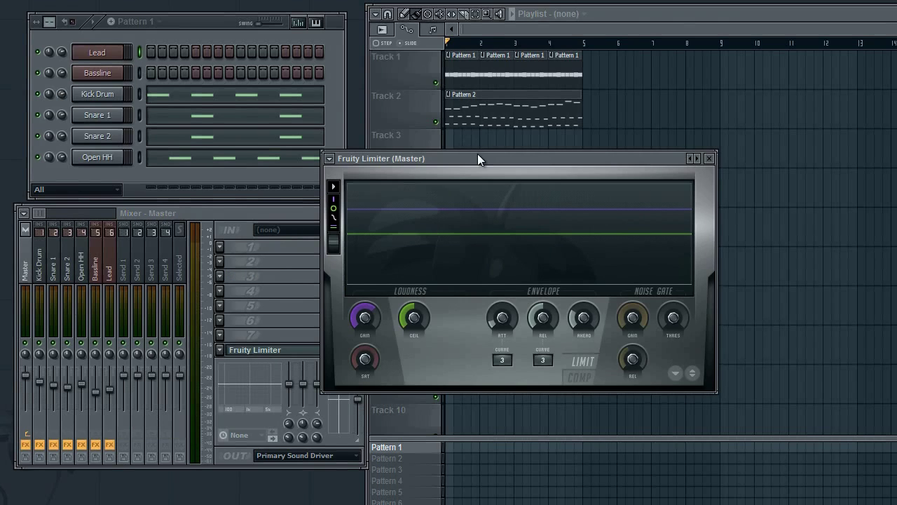
{"action": "left_click_drag", "start_coordinate": [477, 154], "coordinate": [478, 147]}
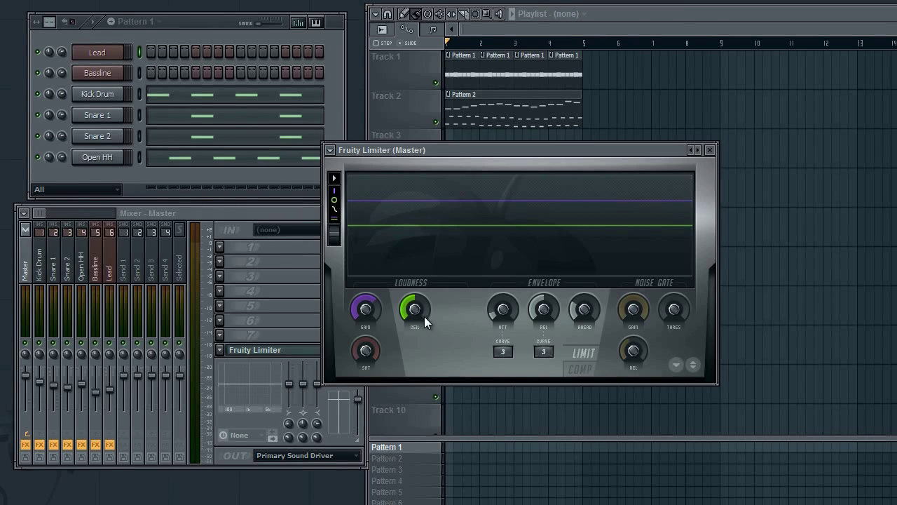
Try the limiter's ceiling at its lowest and highest settings during playback and reset it.
{"action": "left_click_drag", "start_coordinate": [417, 312], "coordinate": [410, 396]}
{"action": "key", "text": "space"}
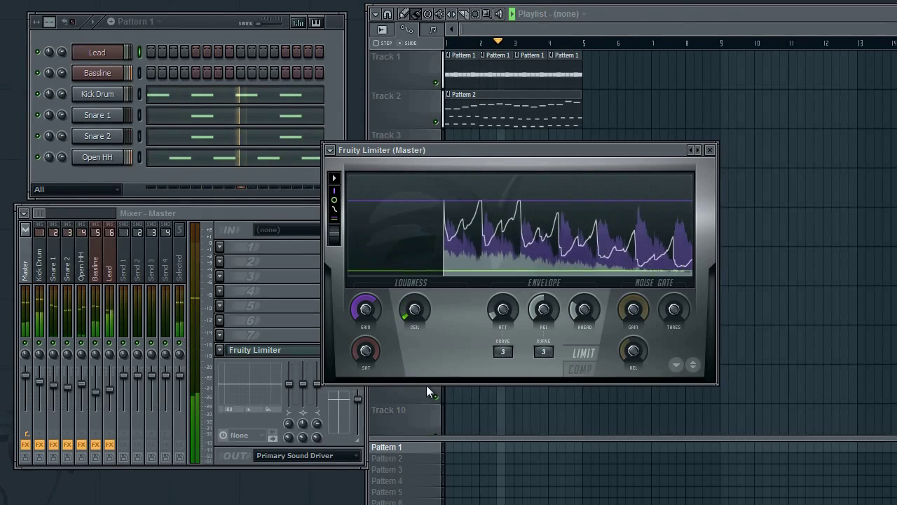
{"action": "key", "text": "space"}
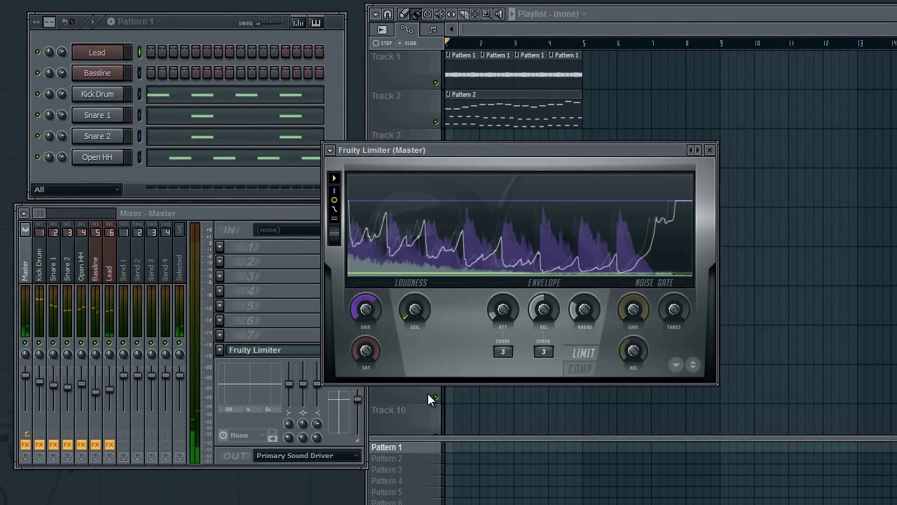
{"action": "right_click", "coordinate": [420, 314]}
{"action": "left_click", "coordinate": [446, 319]}
{"action": "key", "text": "space"}
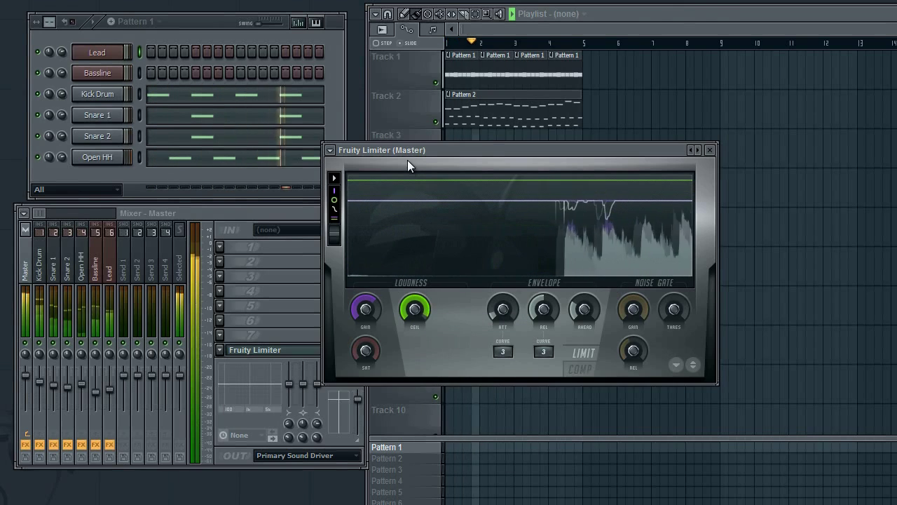
{"action": "right_click", "coordinate": [429, 319]}
{"action": "left_click", "coordinate": [445, 322]}
{"action": "key", "text": "space"}
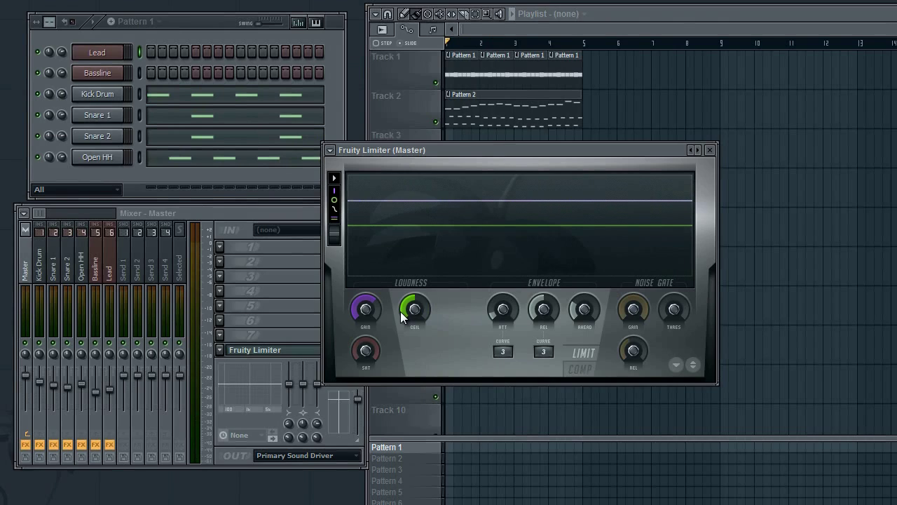
Reset the Master limiter's gain and compare the song's playback before and after.
{"action": "key", "text": "space"}
{"action": "key", "text": "space"}
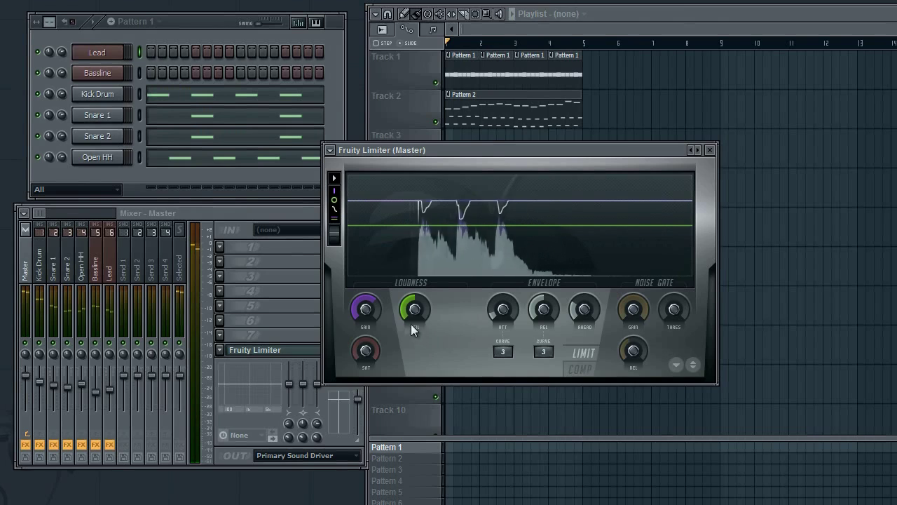
{"action": "right_click", "coordinate": [383, 319]}
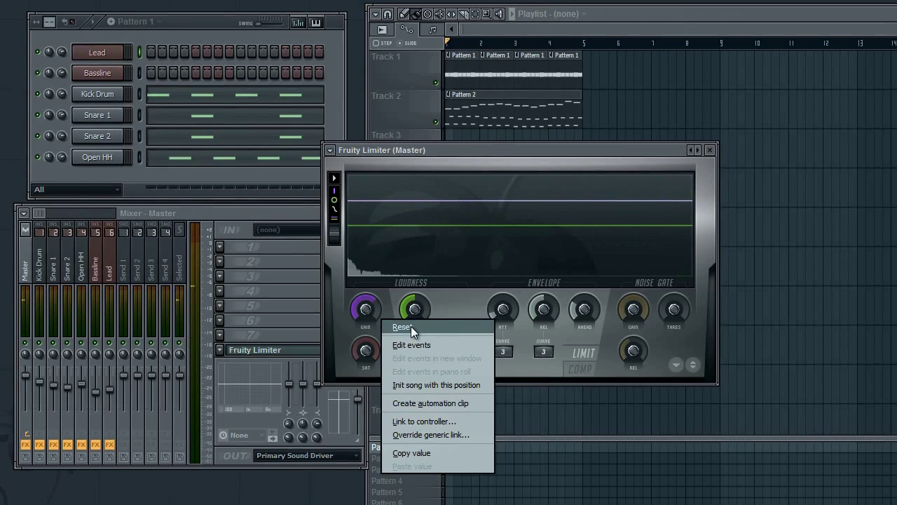
{"action": "left_click", "coordinate": [410, 326]}
{"action": "key", "text": "space"}
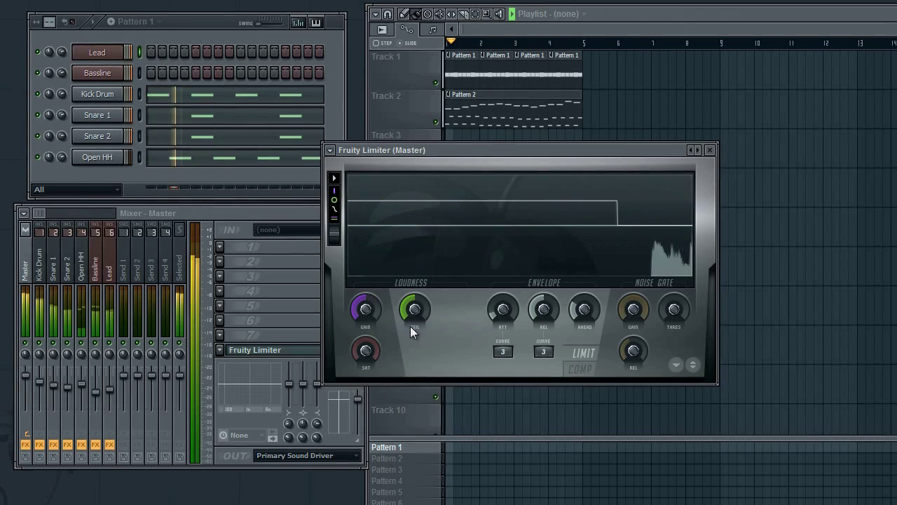
Close the limiter, add Sausage Fattener to the Master track's first effect slot, and try out its controls.
{"action": "left_click", "coordinate": [710, 150]}
{"action": "left_click", "coordinate": [228, 248]}
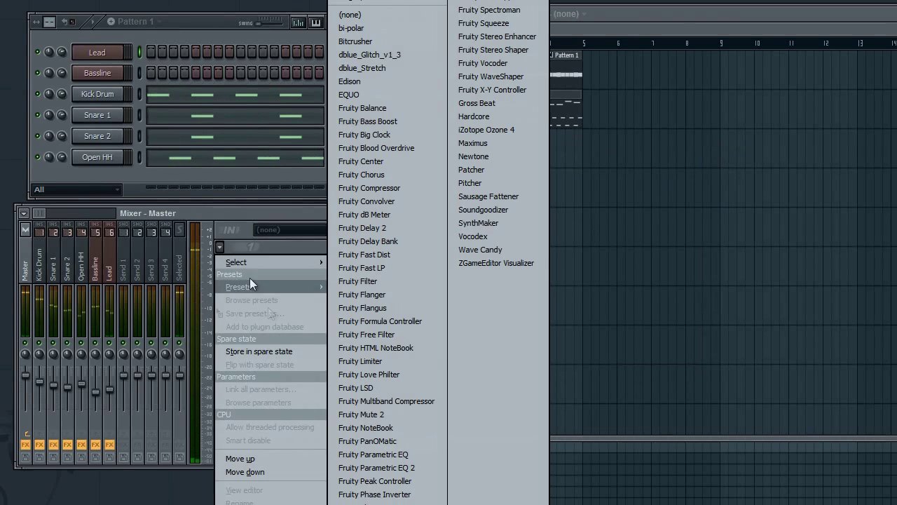
{"action": "left_click", "coordinate": [505, 197]}
{"action": "left_click_drag", "start_coordinate": [432, 101], "coordinate": [614, 116]}
{"action": "left_click_drag", "start_coordinate": [493, 195], "coordinate": [479, 143]}
{"action": "left_click_drag", "start_coordinate": [475, 191], "coordinate": [492, 334]}
Open Fruity Limiter next to the Sausage Fattener window and start playback.
{"action": "left_click_drag", "start_coordinate": [523, 121], "coordinate": [313, 214]}
{"action": "left_click", "coordinate": [281, 350]}
{"action": "left_click_drag", "start_coordinate": [552, 143], "coordinate": [588, 40]}
{"action": "key", "text": "space"}
Set Sausage Fattener's fatness to about 35% and raise its color during playback.
{"action": "left_click_drag", "start_coordinate": [645, 104], "coordinate": [652, 201]}
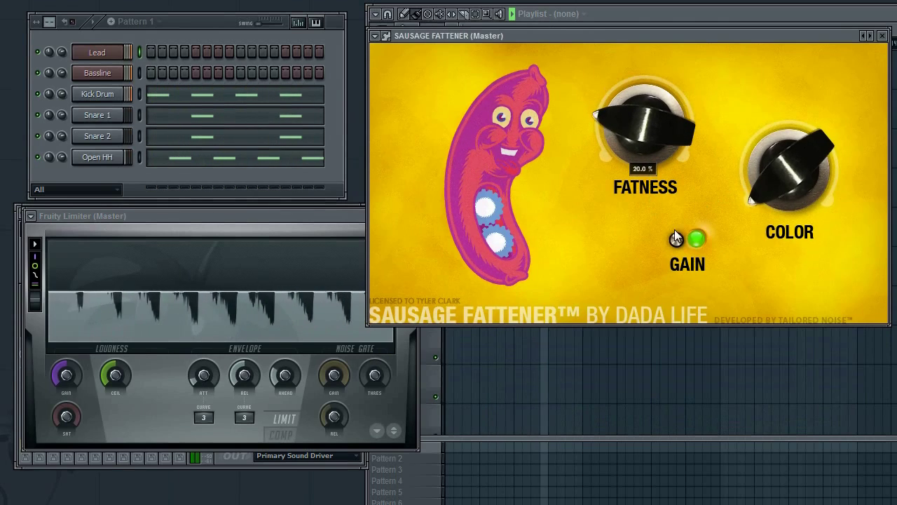
{"action": "left_click_drag", "start_coordinate": [647, 150], "coordinate": [638, 135]}
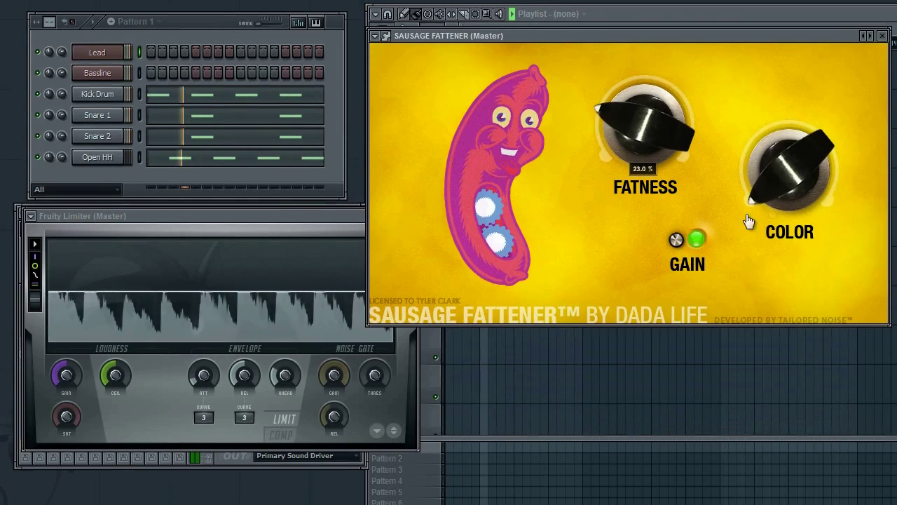
{"action": "left_click_drag", "start_coordinate": [764, 200], "coordinate": [768, 160]}
{"action": "left_click_drag", "start_coordinate": [649, 155], "coordinate": [637, 135]}
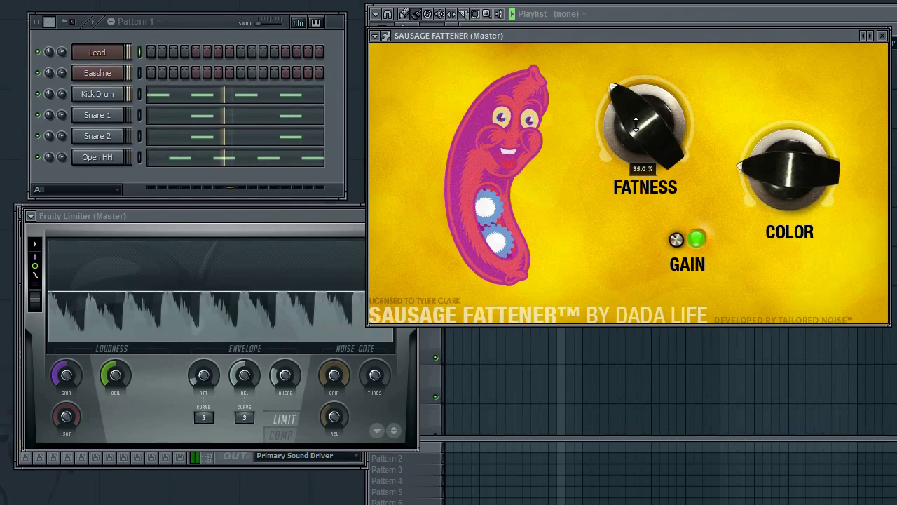
Fine-tune Sausage Fattener with 38% fatness, a lower color setting, and gain reduced to about -9 dB.
{"action": "left_click_drag", "start_coordinate": [678, 241], "coordinate": [677, 256]}
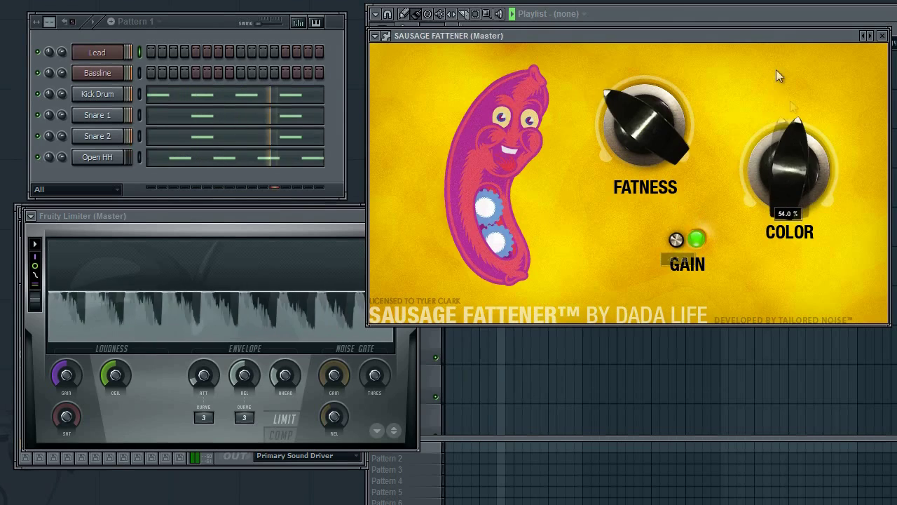
{"action": "left_click_drag", "start_coordinate": [784, 164], "coordinate": [788, 186]}
{"action": "left_click_drag", "start_coordinate": [652, 146], "coordinate": [644, 136]}
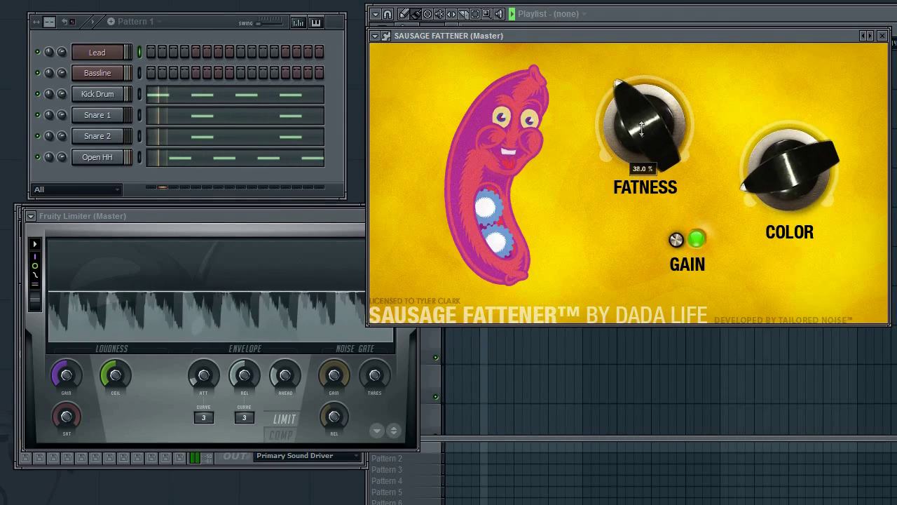
{"action": "left_click_drag", "start_coordinate": [676, 241], "coordinate": [677, 252]}
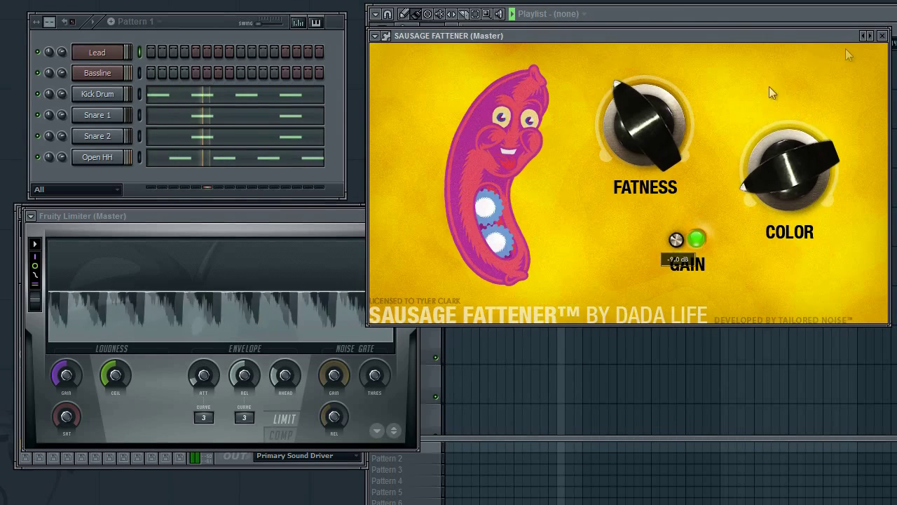
Move the limiter window off the mixer and lower the Snare 1 volume slightly during playback.
{"action": "left_click", "coordinate": [309, 219]}
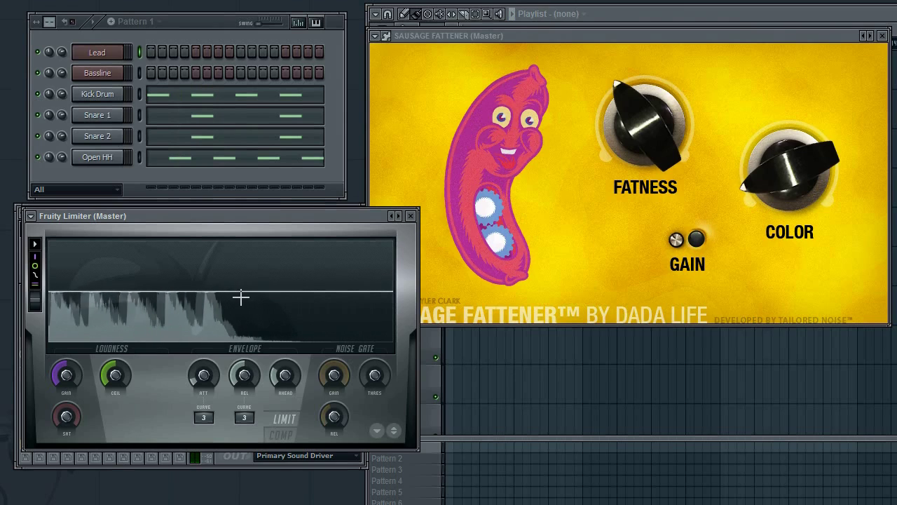
{"action": "left_click_drag", "start_coordinate": [316, 215], "coordinate": [704, 216]}
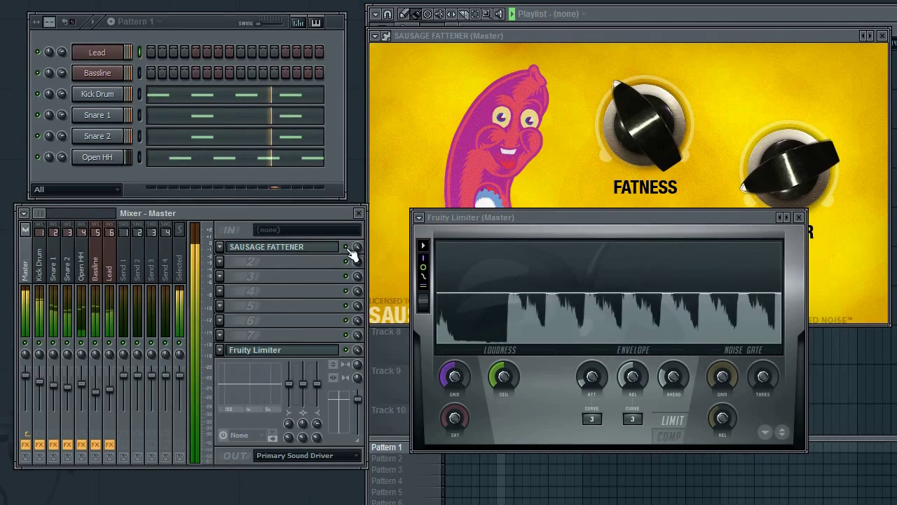
{"action": "left_click", "coordinate": [56, 273]}
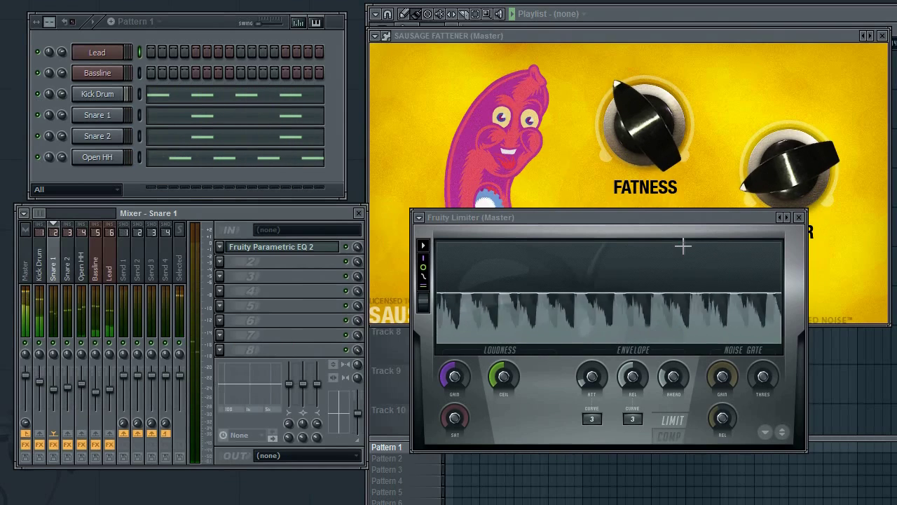
{"action": "left_click", "coordinate": [25, 273]}
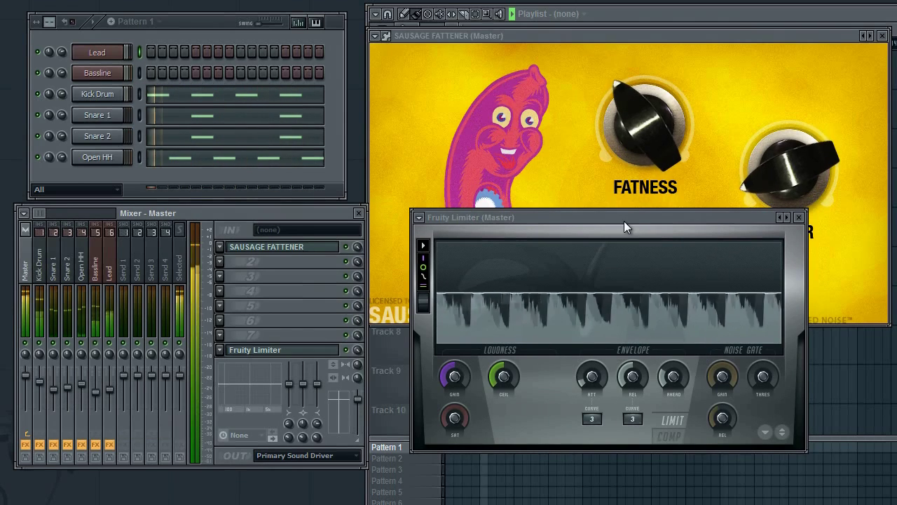
{"action": "left_click_drag", "start_coordinate": [624, 221], "coordinate": [613, 215]}
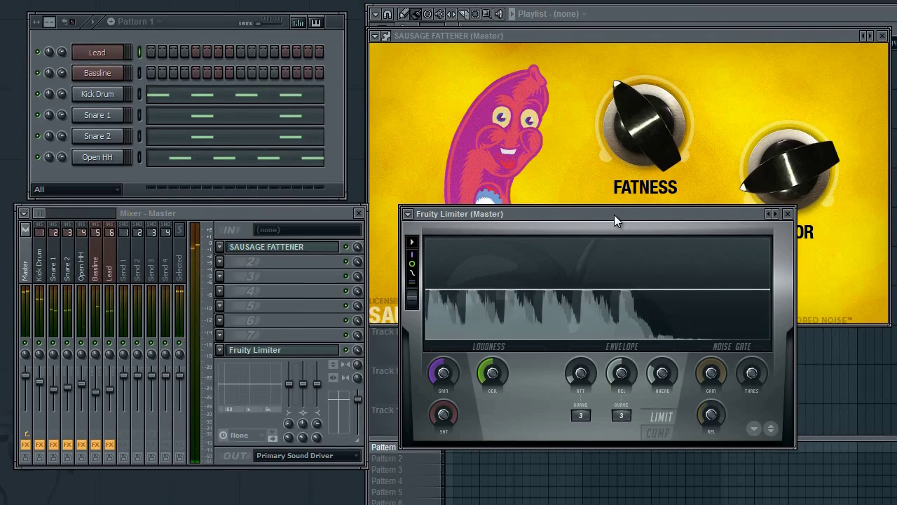